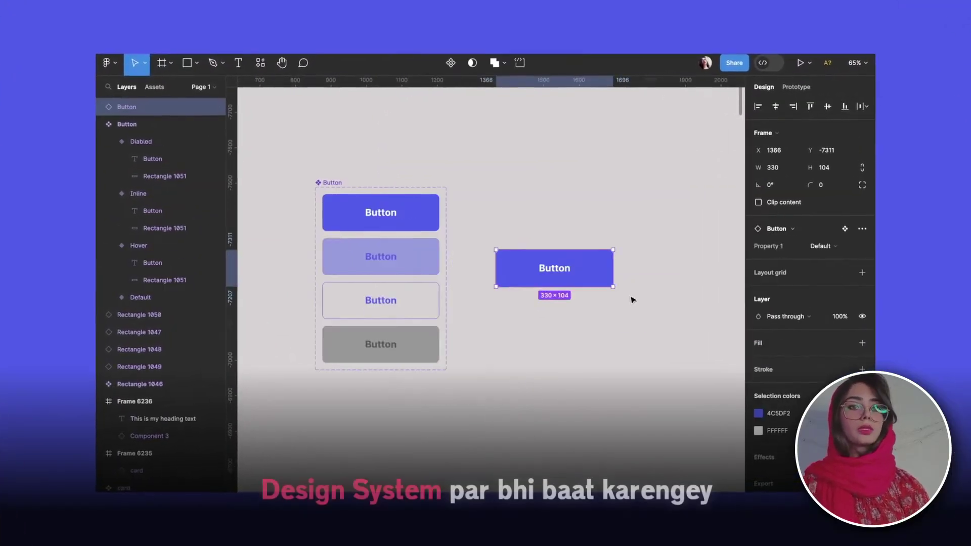
- Search the Widgets panel for '64', then add and edit a prototype flow starting point
click(784, 245)
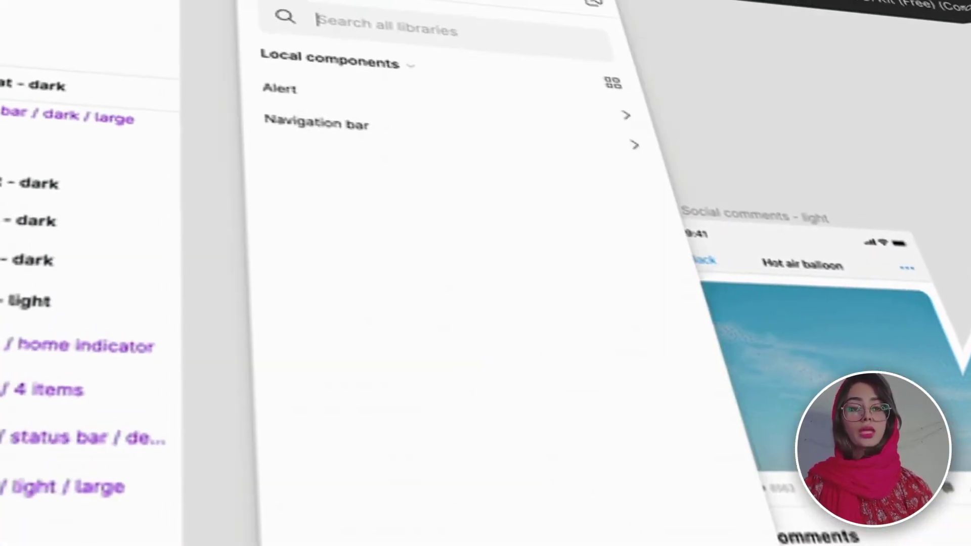
click(468, 26)
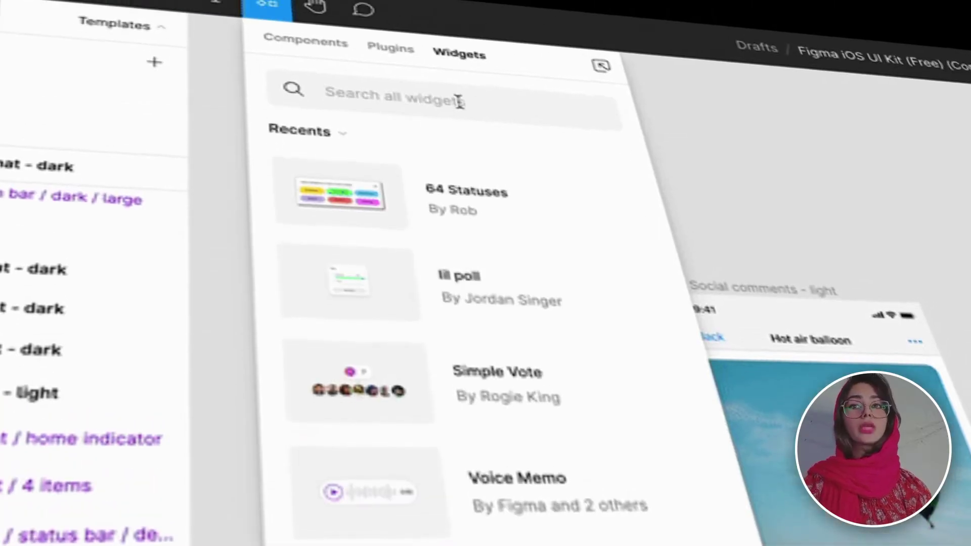
text(64)
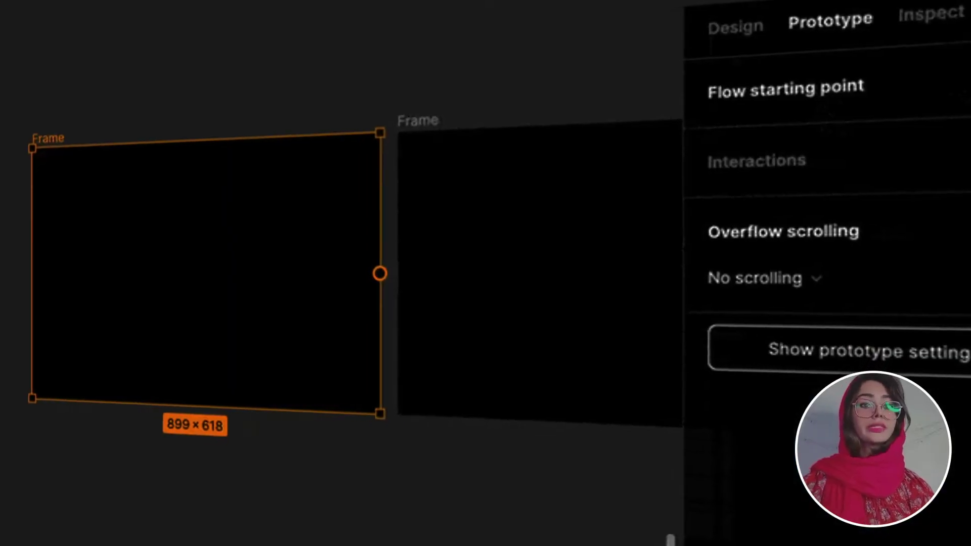
click(945, 90)
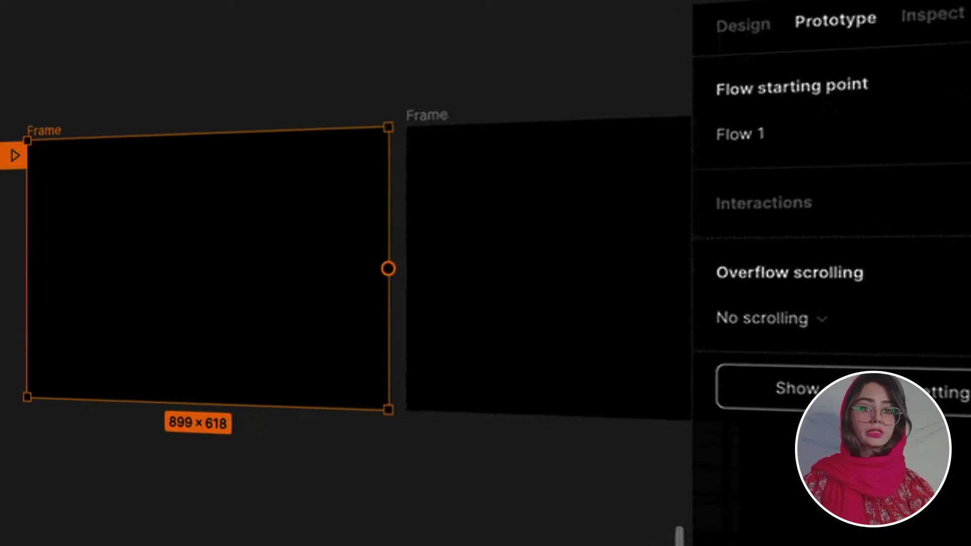
click(914, 124)
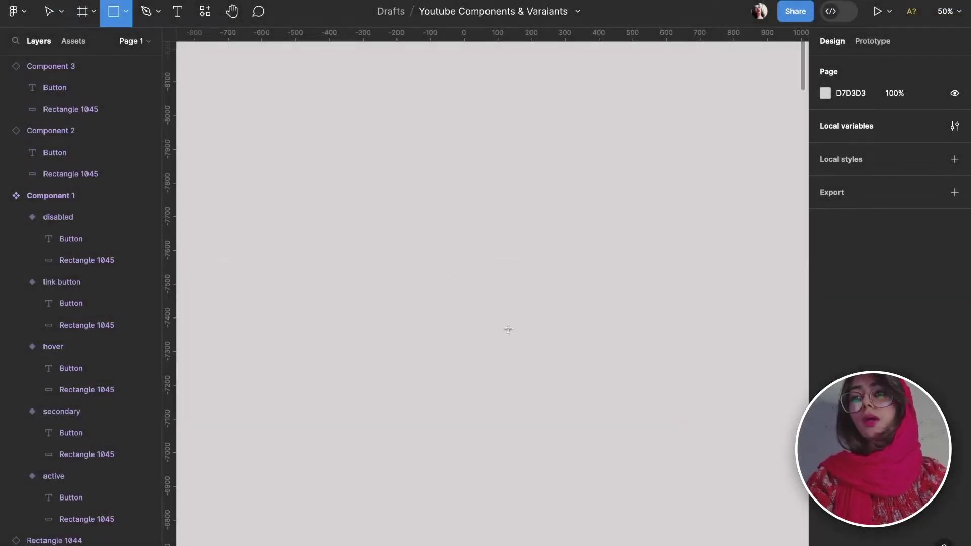
- Draw a 280×84 rectangle with green 35C759 fill and 12-px corners, then reselect it
mouse_move(427, 298)
mouse_down()
mouse_move(475, 324)
mouse_move(522, 330)
mouse_up()
click(825, 252)
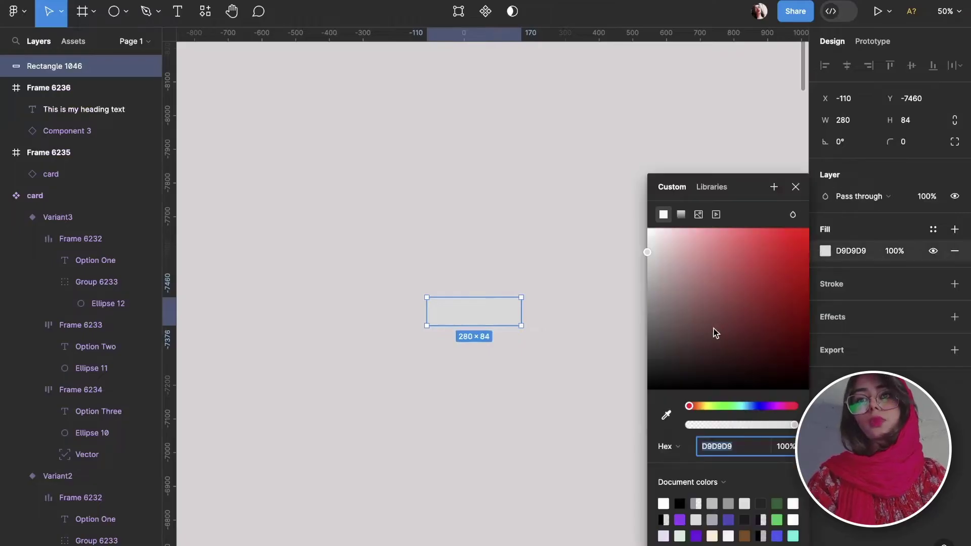
click(778, 519)
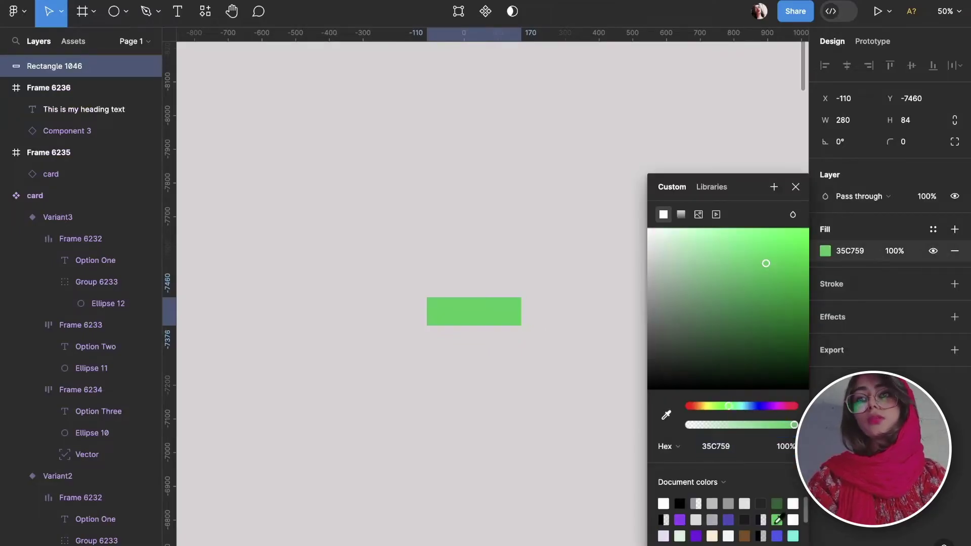
click(912, 142)
text(12)
click(563, 372)
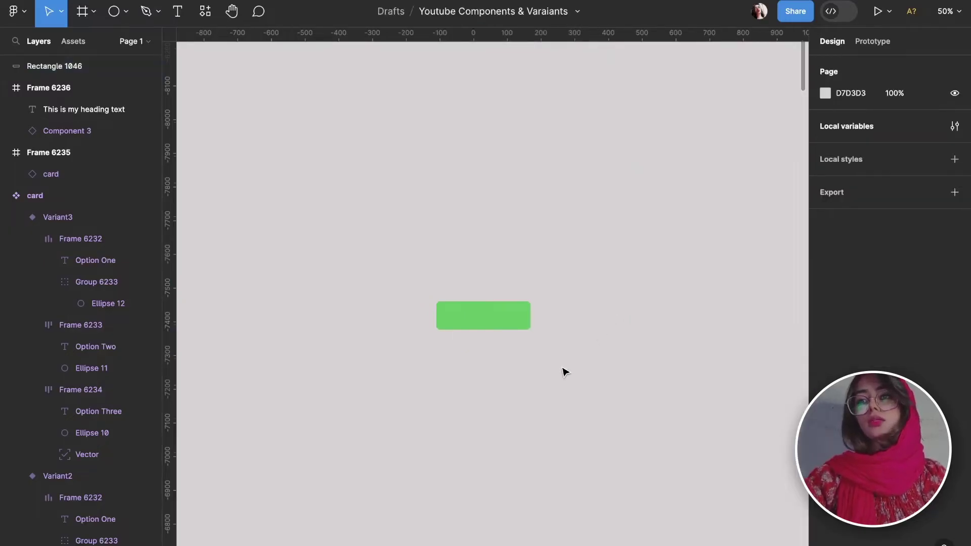
ctrl+scroll(563, 372, up, 5)
click(492, 309)
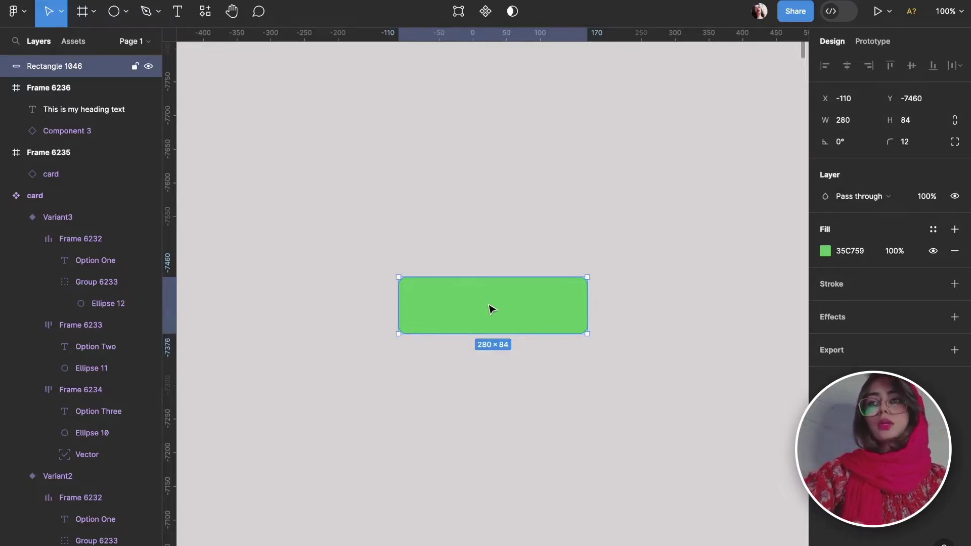
- Convert the green rectangle into the component Rectangle 1046 and nudge it slightly up
click(486, 12)
drag(463, 309, 472, 282)
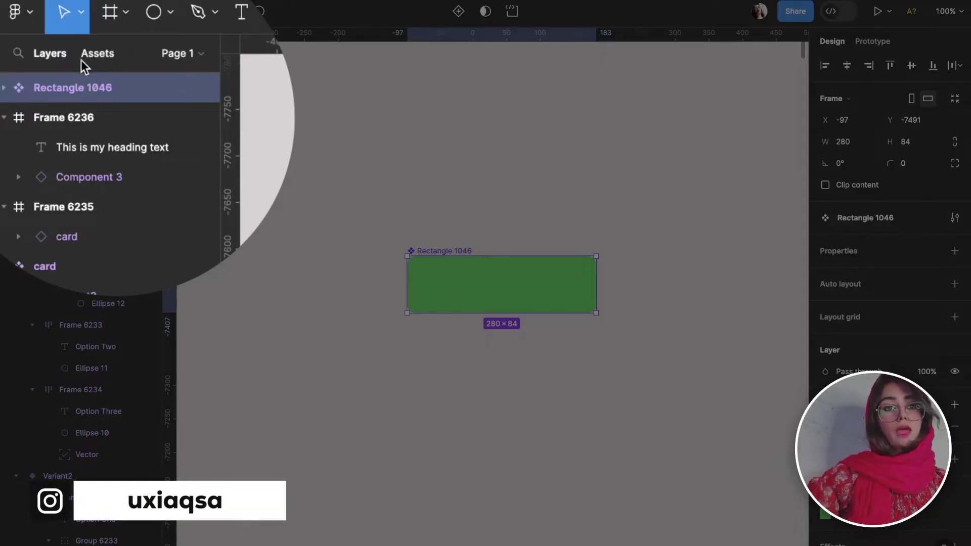
- Find Rectangle 1046 among the Assets, drag in a test instance, then delete it
click(81, 60)
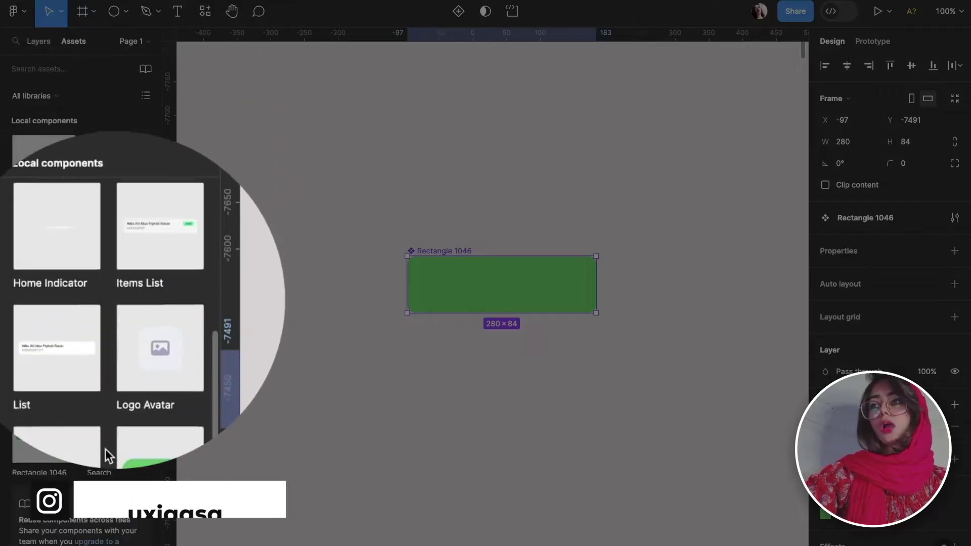
scroll(106, 449, down, 5)
scroll(105, 449, down, 3)
scroll(105, 449, up, 8)
scroll(105, 449, up, 5)
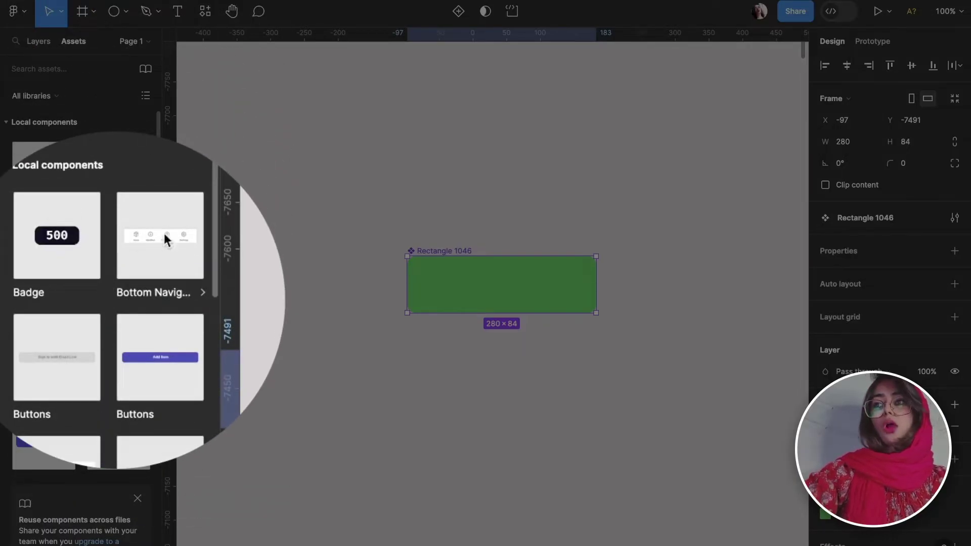
scroll(162, 379, down, 3)
scroll(162, 378, down, 3)
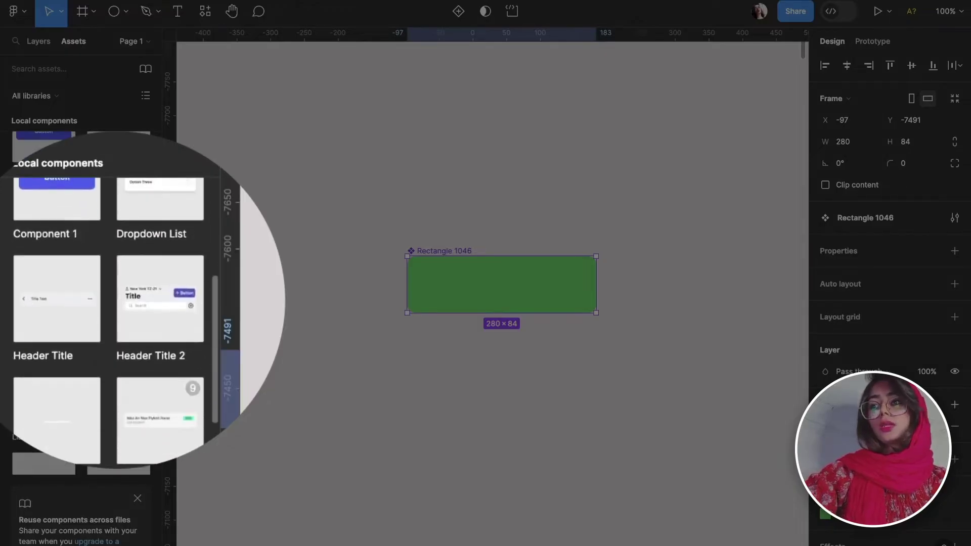
scroll(162, 378, down, 5)
scroll(162, 379, up, 3)
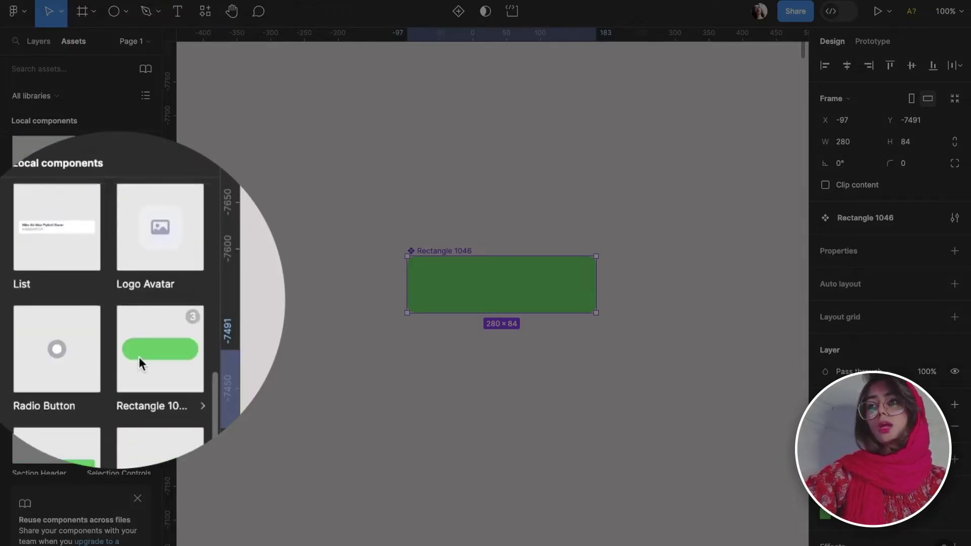
drag(104, 262, 420, 215)
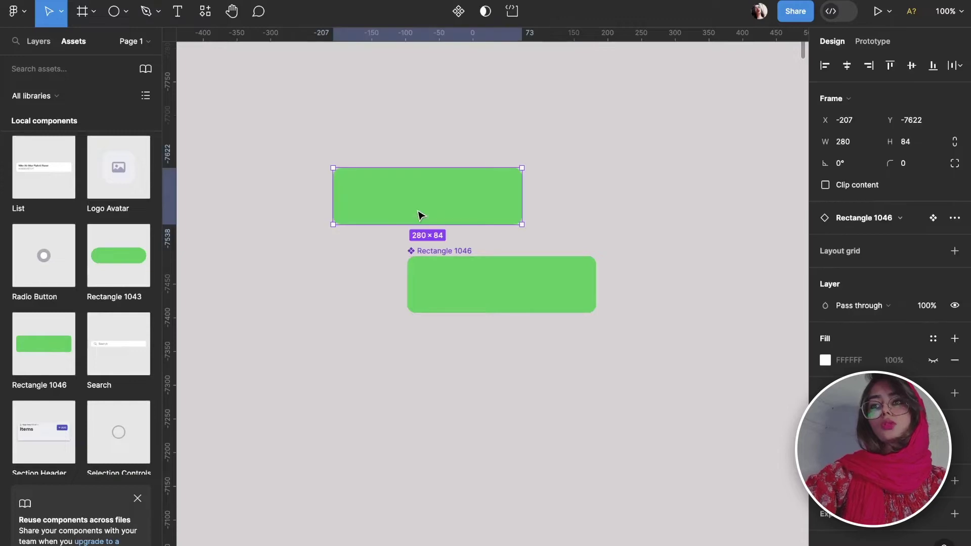
key(Delete)
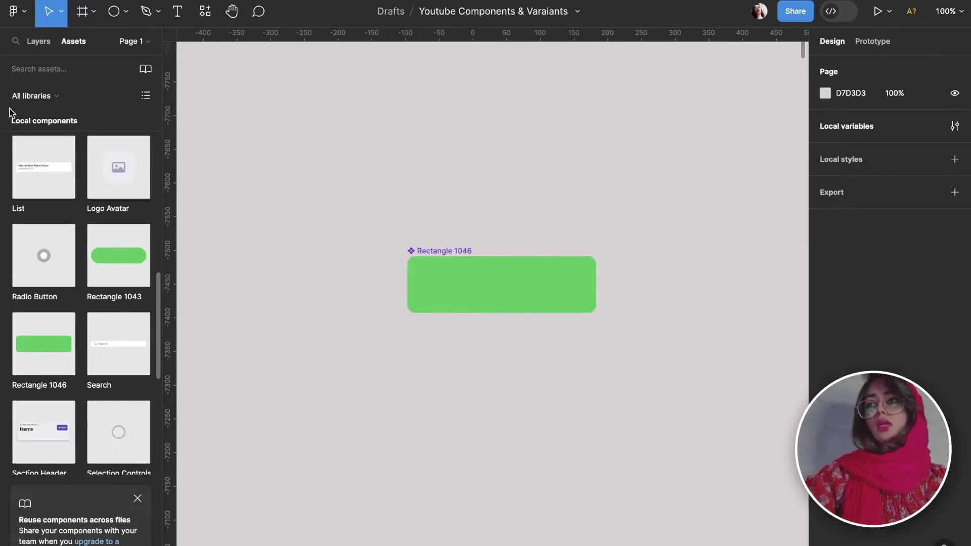
- Alt-drag a first Rectangle 1046 instance below the original component and shift it lower
click(41, 42)
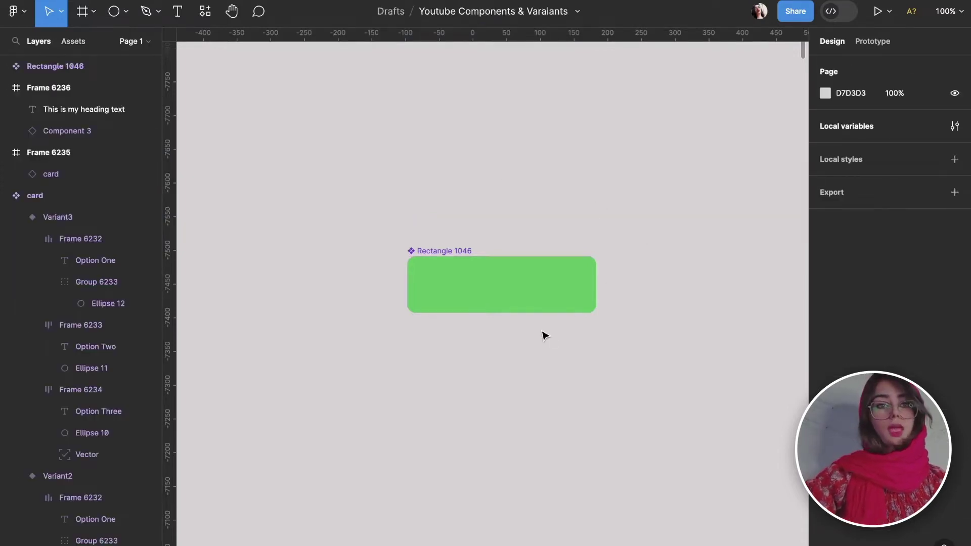
click(529, 307)
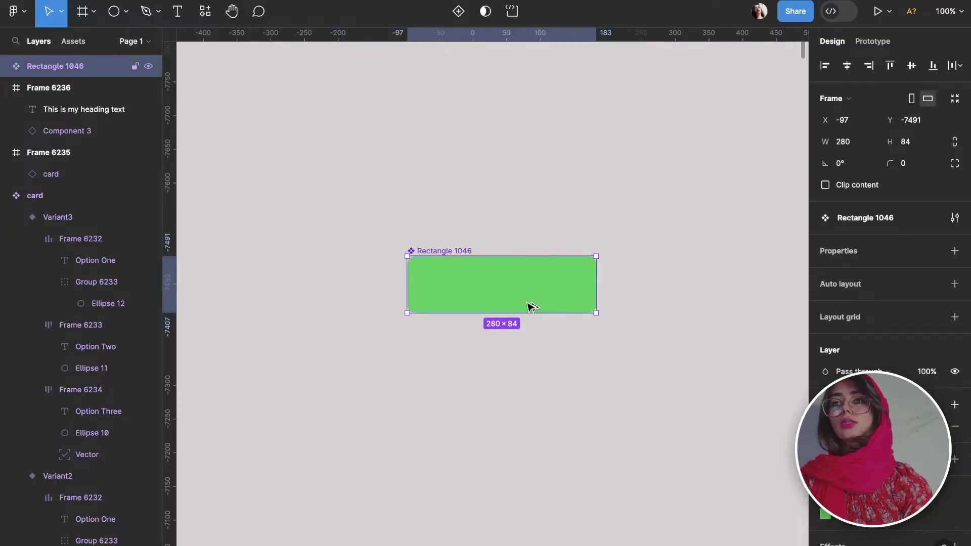
drag(530, 307, 526, 387)
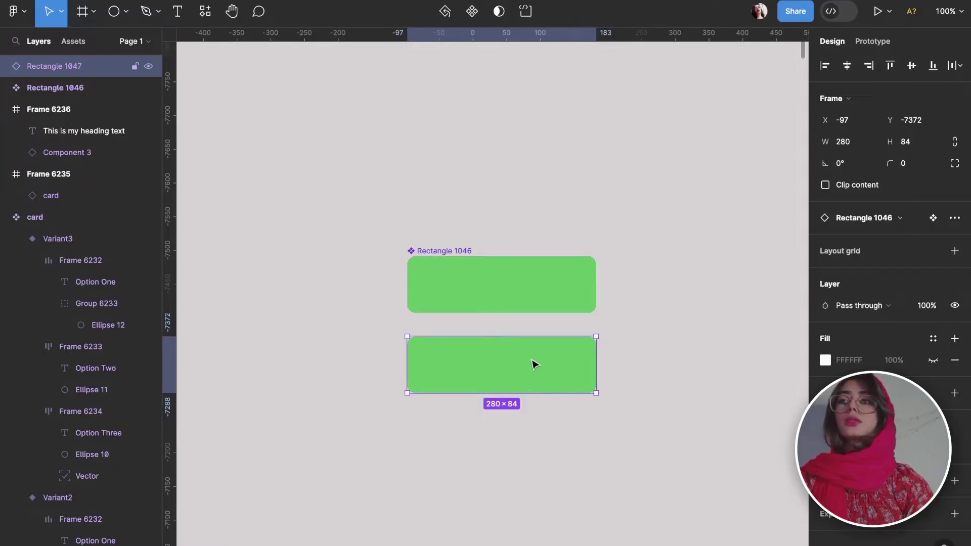
drag(532, 369, 534, 381)
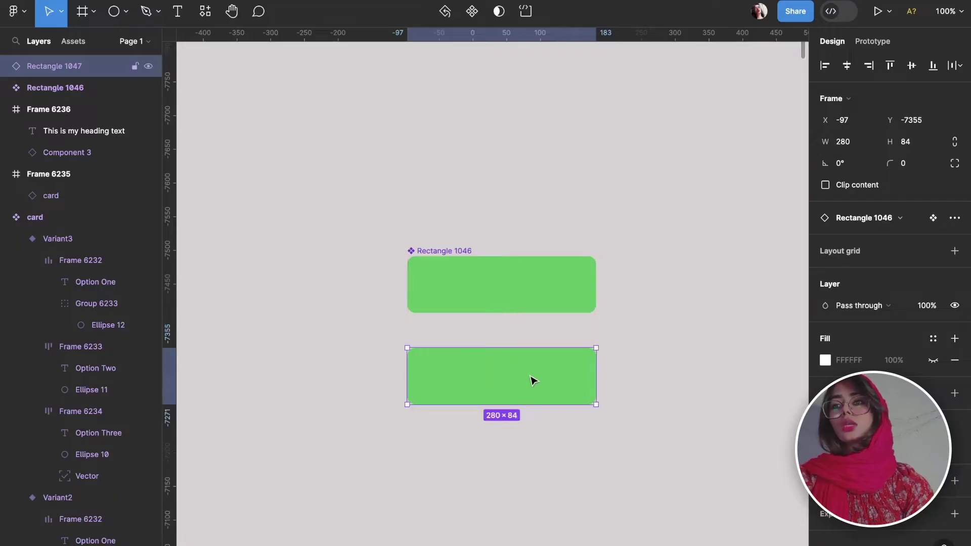
click(512, 288)
click(495, 392)
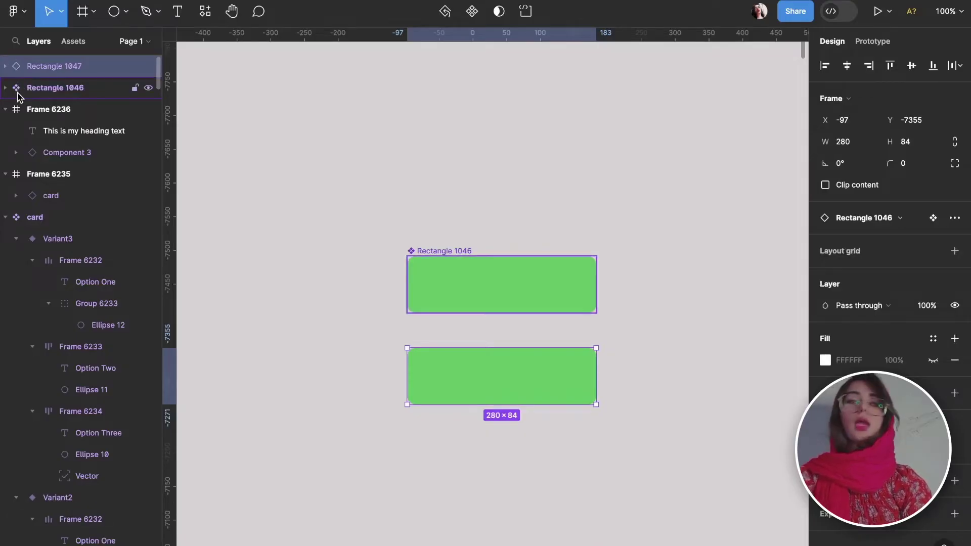
scroll(494, 249, down, 2)
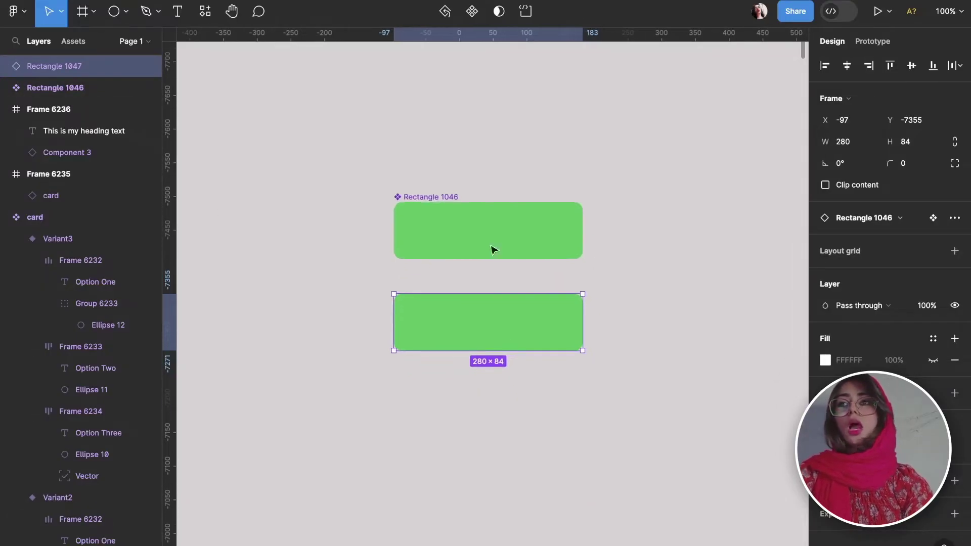
drag(501, 322, 500, 375)
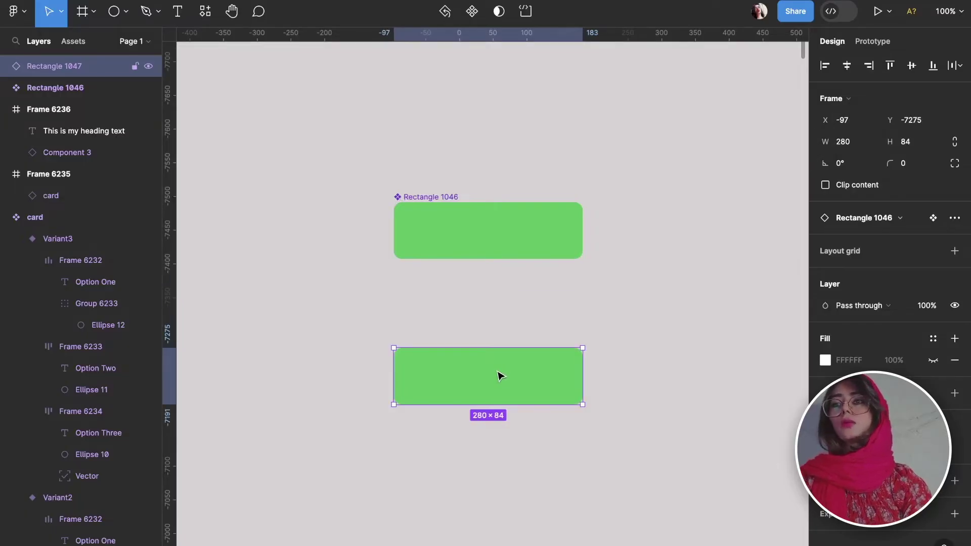
- Add three more instances beside and below, forming two rows, then reselect the main component
click(485, 243)
mouse_move(520, 252)
alt+mouse_down()
mouse_move(700, 427)
mouse_move(682, 379)
alt+mouse_up()
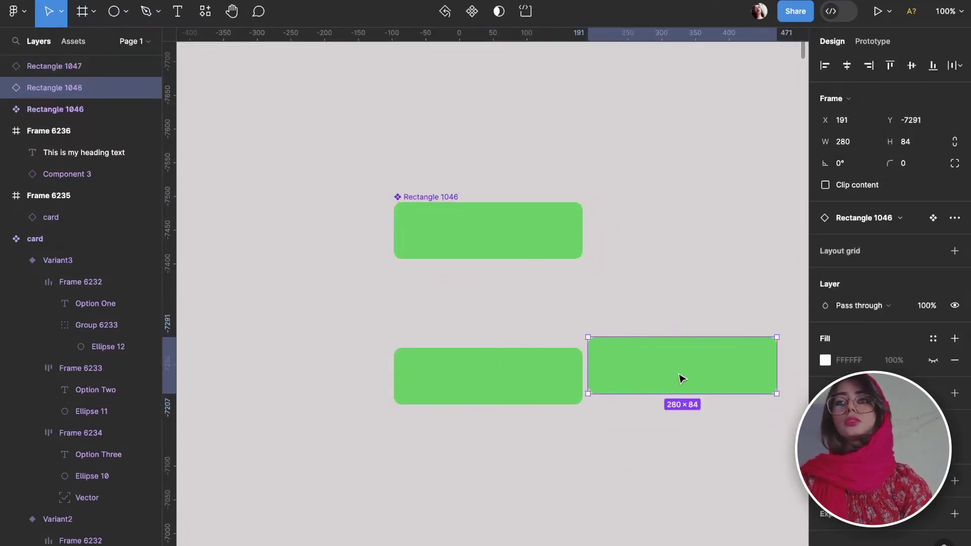
click(495, 259)
alt+drag(488, 245, 503, 464)
click(496, 399)
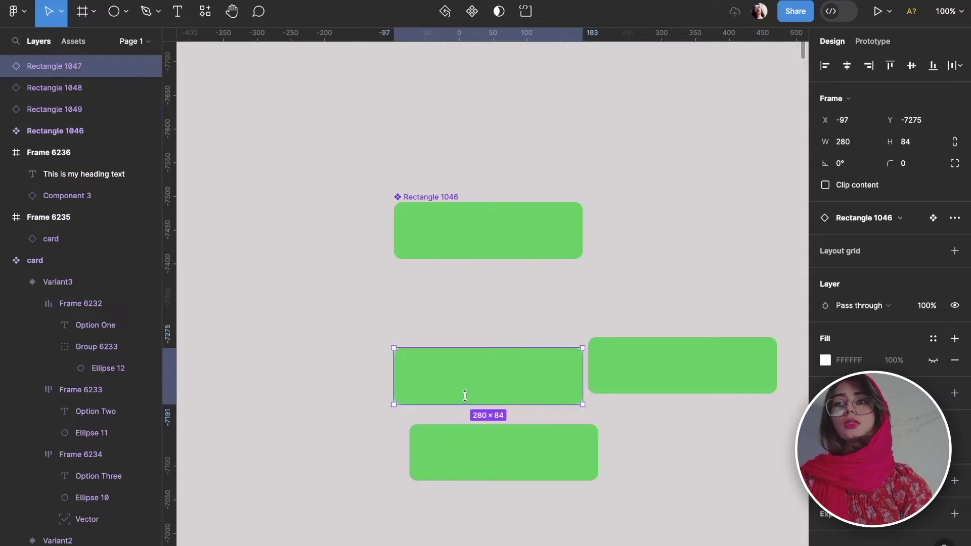
mouse_move(495, 400)
alt+mouse_down()
mouse_move(629, 433)
mouse_move(689, 467)
alt+mouse_up()
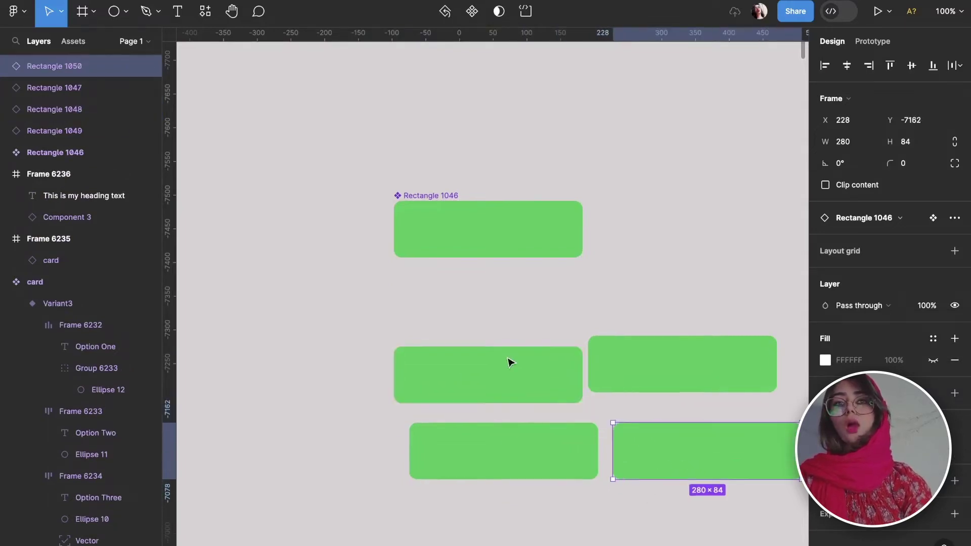
scroll(509, 361, down, 1)
scroll(509, 361, right, 1)
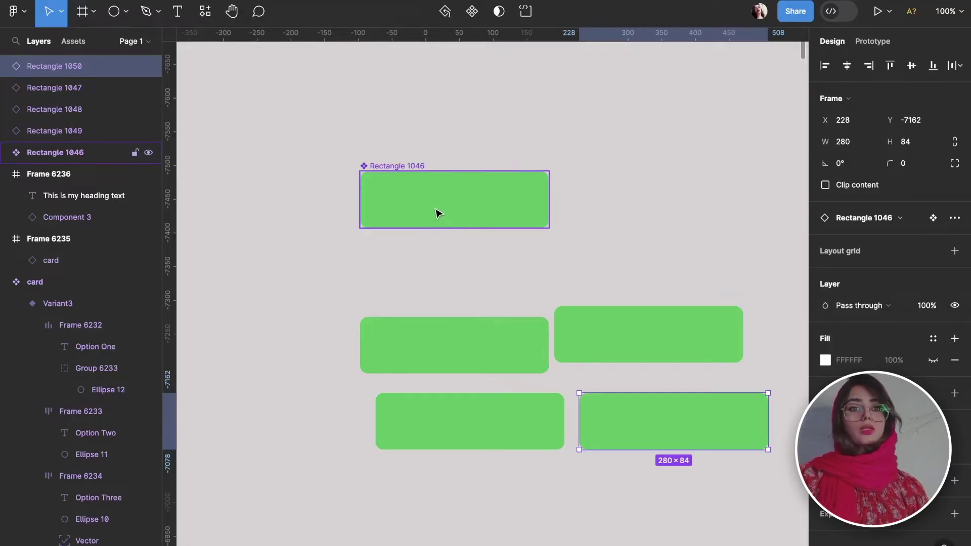
click(460, 213)
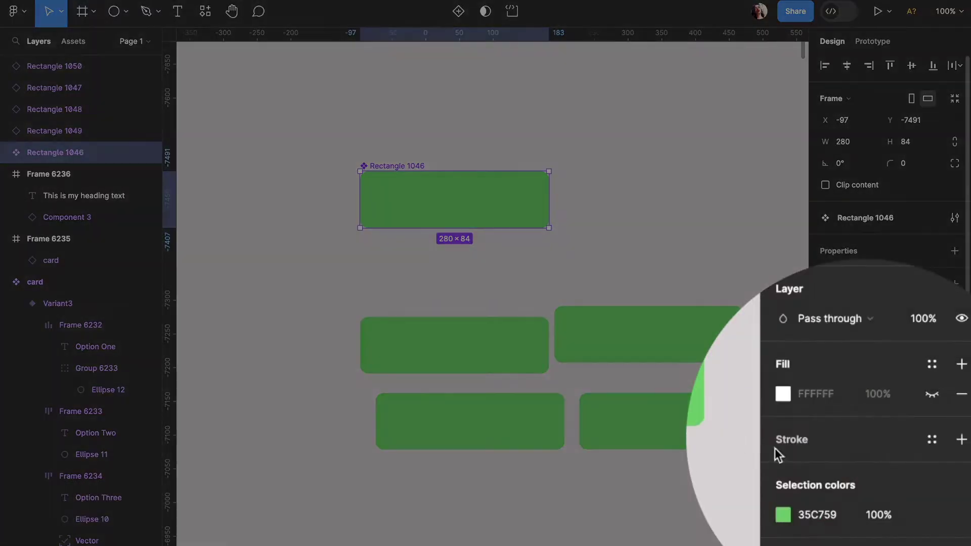
- Recolour the main component's fill to pink C73572 at 87% opacity, updating all instances
click(783, 515)
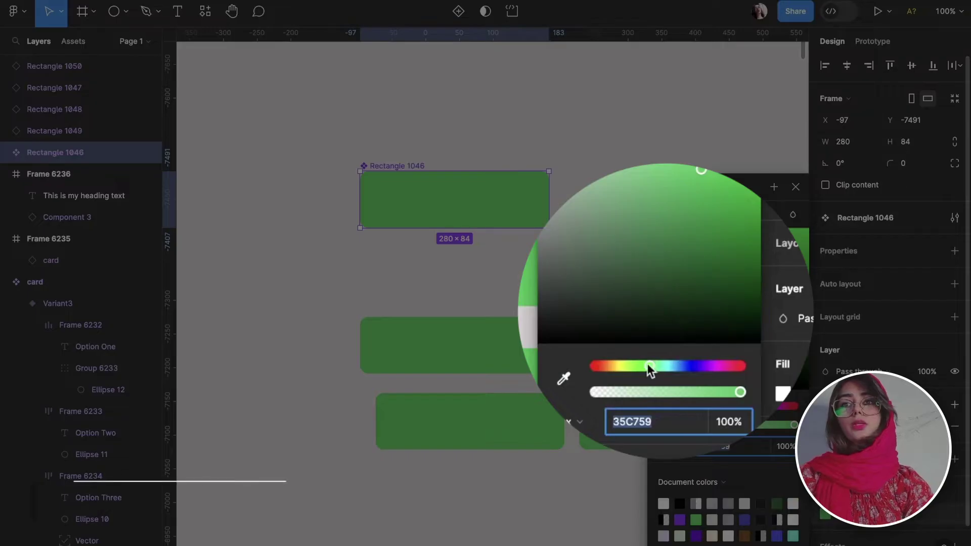
drag(648, 365, 703, 365)
scroll(464, 372, down, 5)
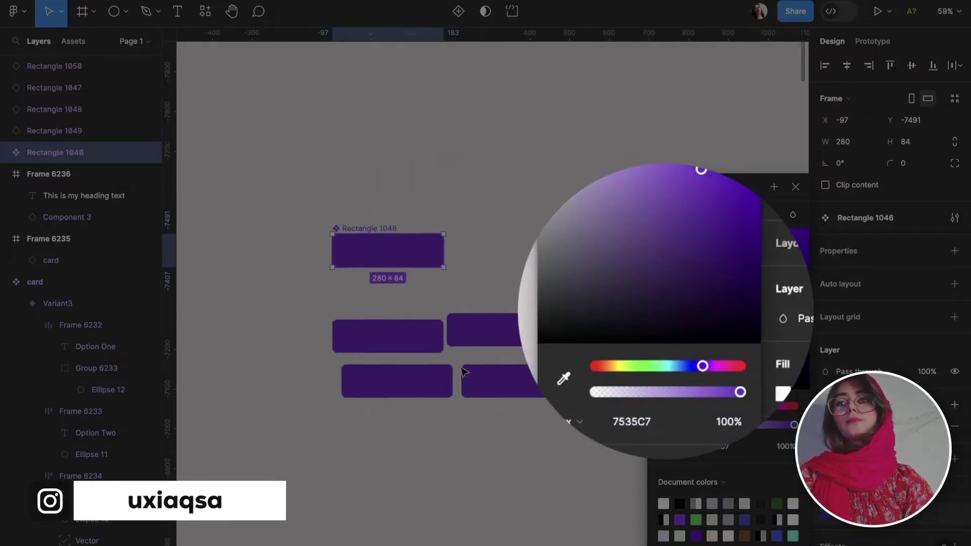
click(722, 393)
mouse_move(703, 365)
mouse_down()
mouse_move(733, 365)
mouse_move(619, 365)
mouse_move(735, 365)
mouse_up()
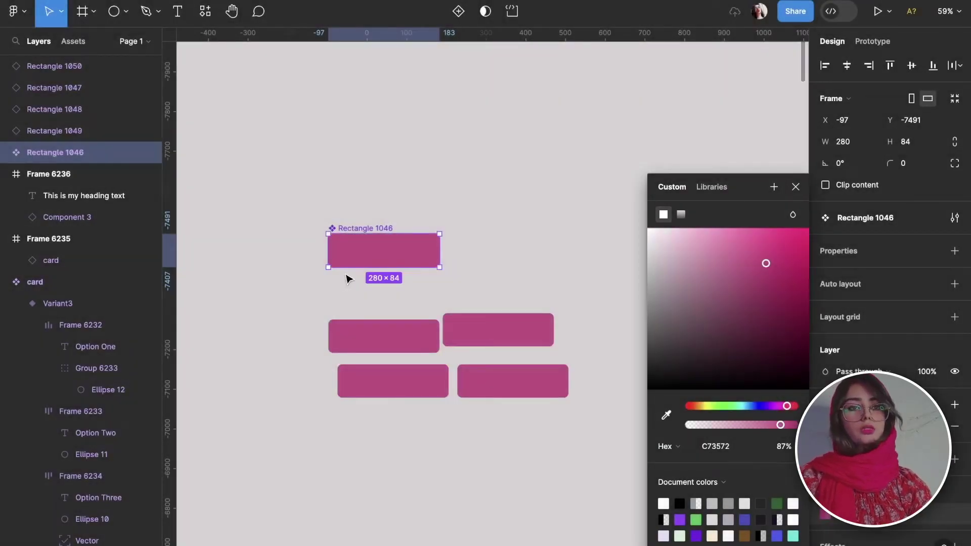
click(453, 475)
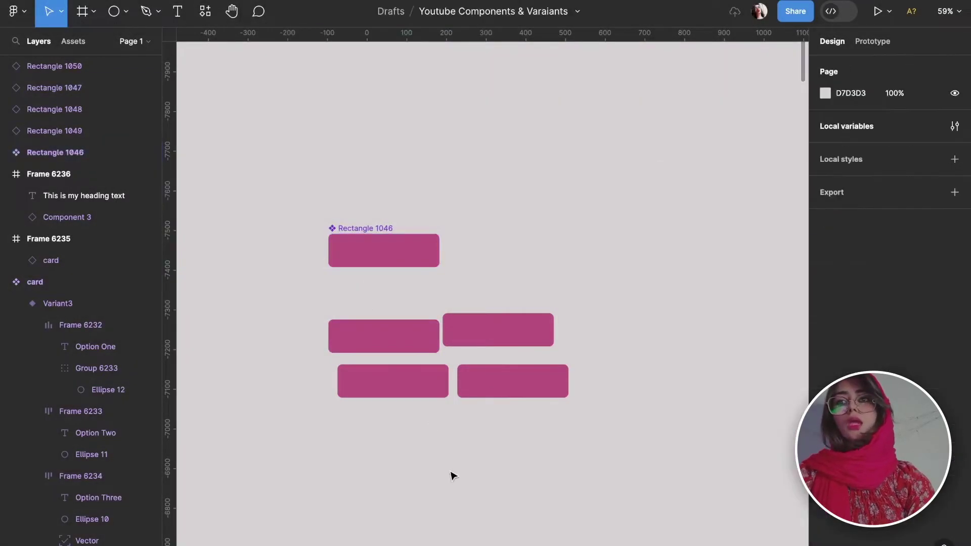
scroll(453, 474, down, 2)
- Select and deselect the four lower rectangles, then scroll and zoom to the Manifest buttons
scroll(453, 476, down, 1)
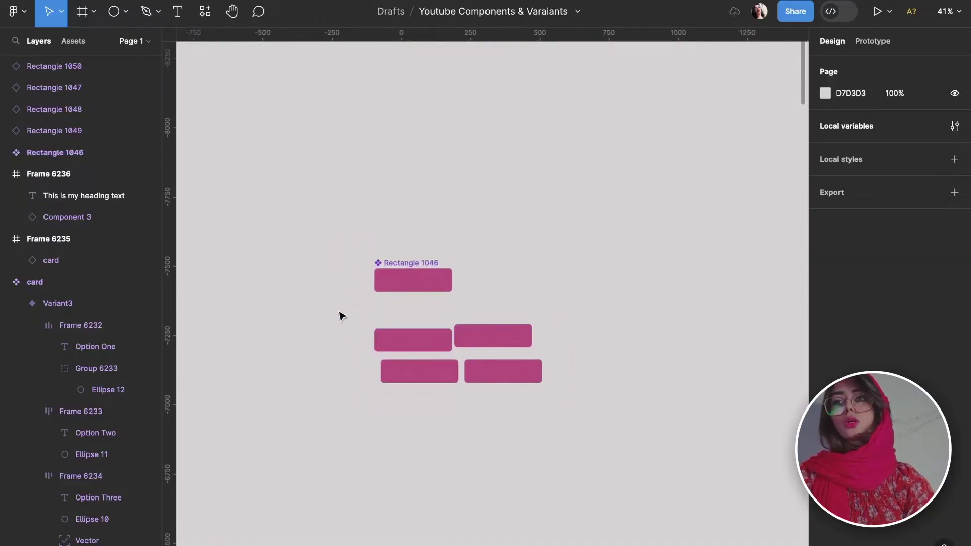
drag(338, 310, 542, 416)
scroll(542, 416, down, 2)
scroll(542, 416, down, 5)
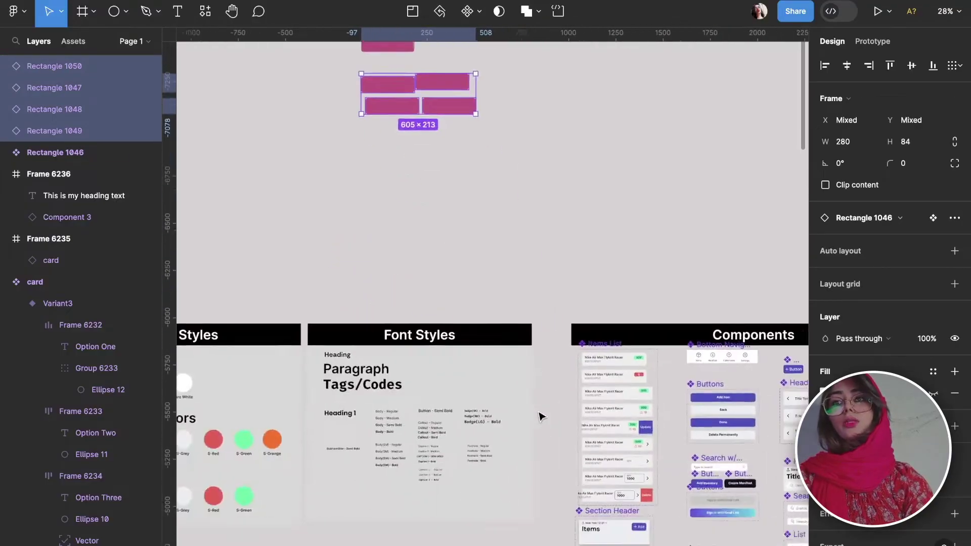
scroll(542, 417, down, 3)
scroll(540, 416, down, 3)
scroll(540, 416, down, 3)
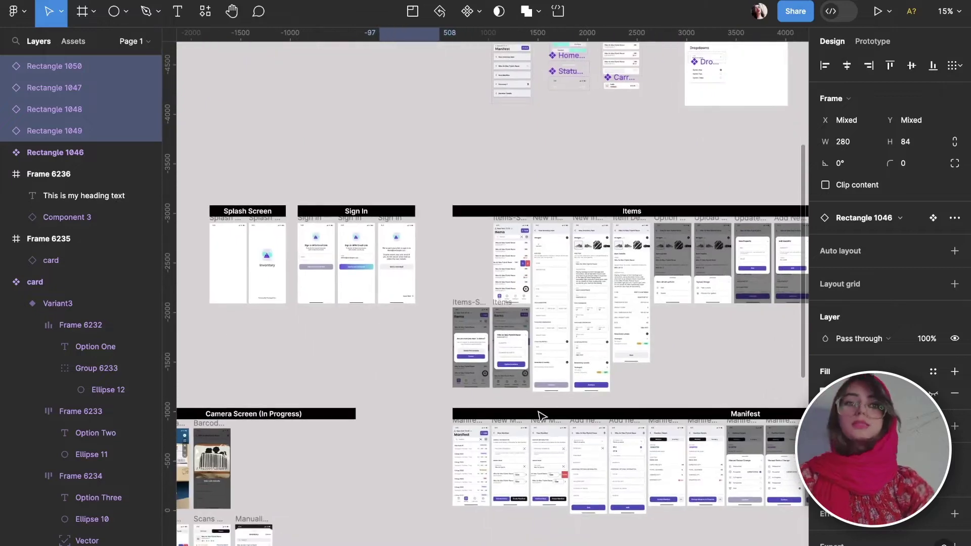
scroll(521, 437, up, 3)
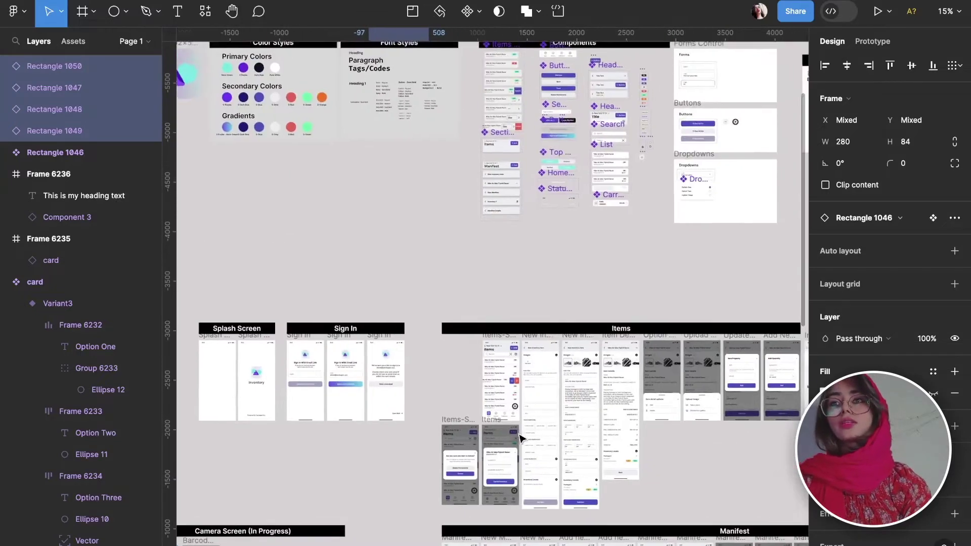
scroll(521, 438, up, 2)
scroll(521, 437, up, 2)
click(521, 438)
scroll(521, 438, up, 3)
scroll(521, 438, up, 5)
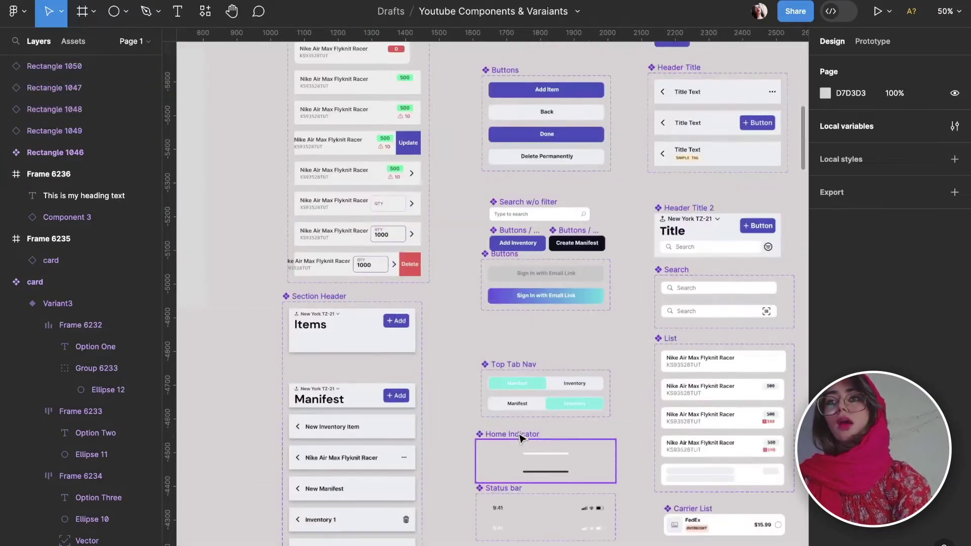
scroll(521, 438, up, 3)
scroll(405, 395, down, 3)
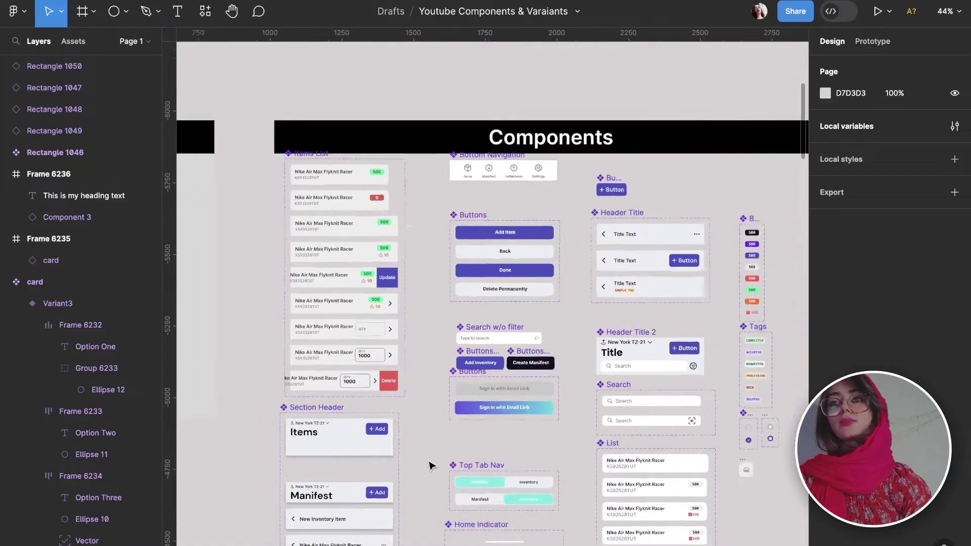
scroll(557, 99, up, 2)
scroll(512, 524, down, 5)
scroll(512, 523, up, 3)
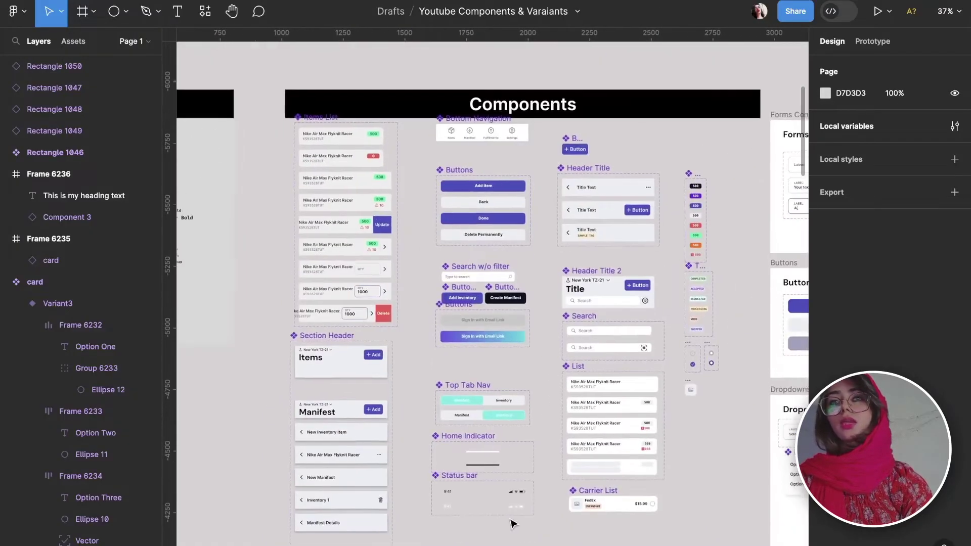
scroll(512, 524, down, 5)
scroll(512, 524, down, 5)
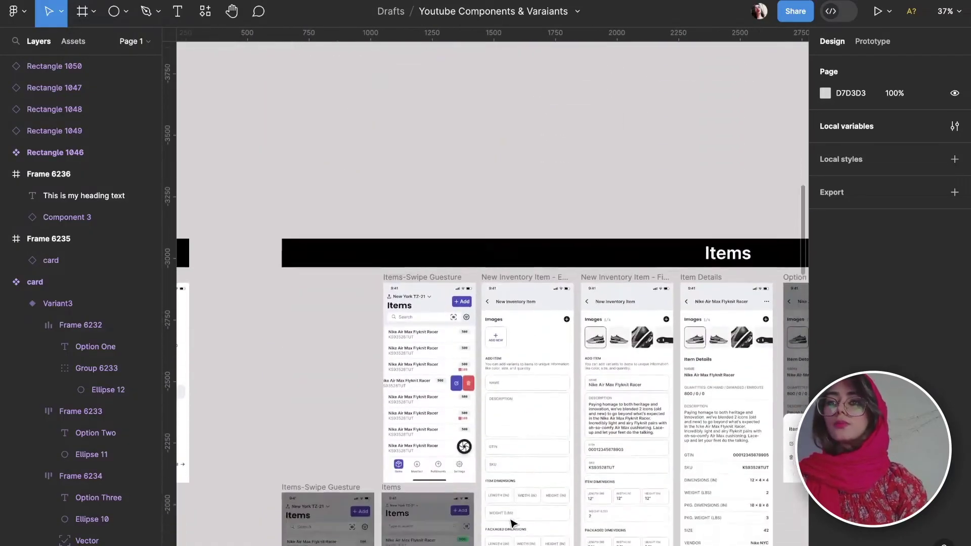
scroll(512, 524, down, 5)
scroll(512, 524, down, 3)
scroll(511, 524, down, 3)
scroll(512, 523, down, 2)
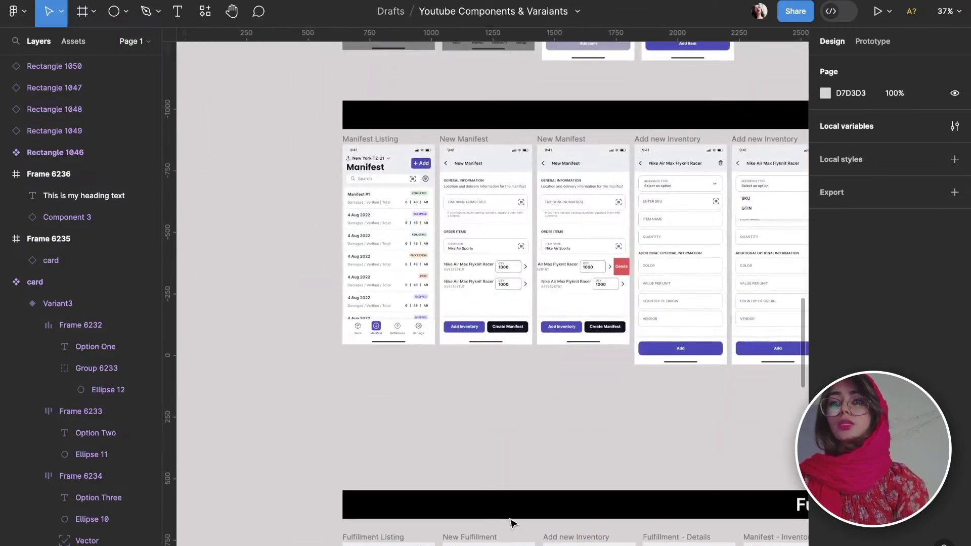
key(ctrl+equal)
key(ctrl+equal)
key(ctrl+equal)
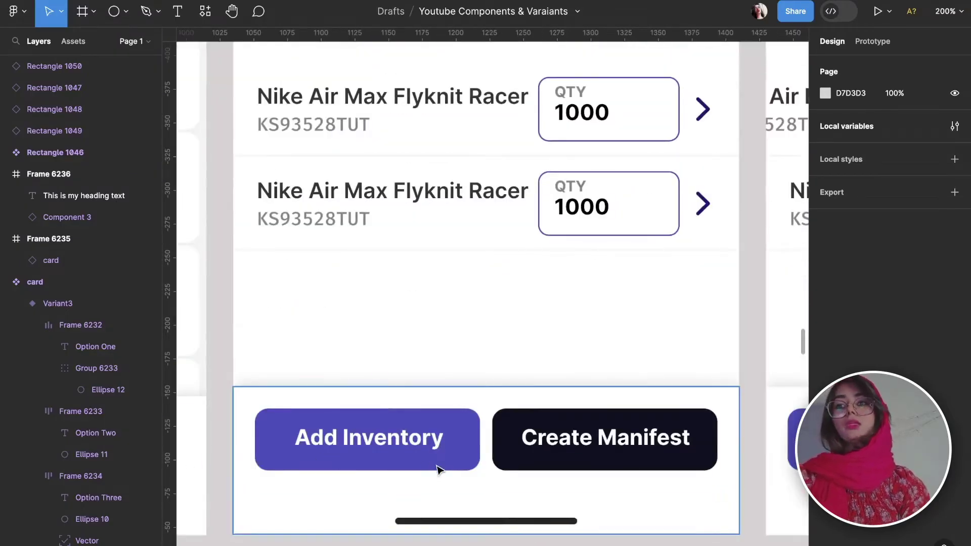
scroll(438, 470, down, 5)
scroll(438, 470, down, 2)
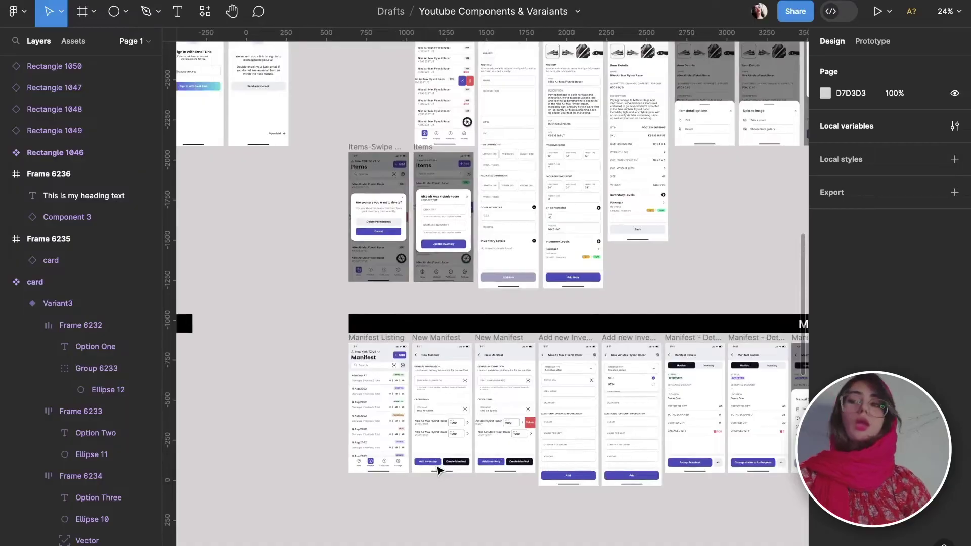
scroll(559, 340, up, 5)
scroll(560, 341, up, 3)
scroll(559, 341, down, 4)
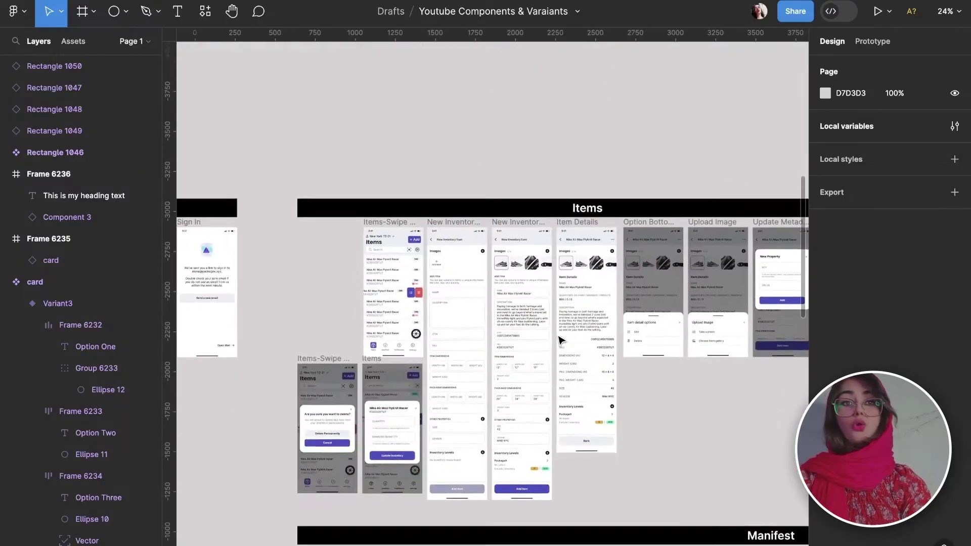
scroll(559, 340, down, 5)
scroll(559, 340, down, 2)
scroll(561, 340, up, 10)
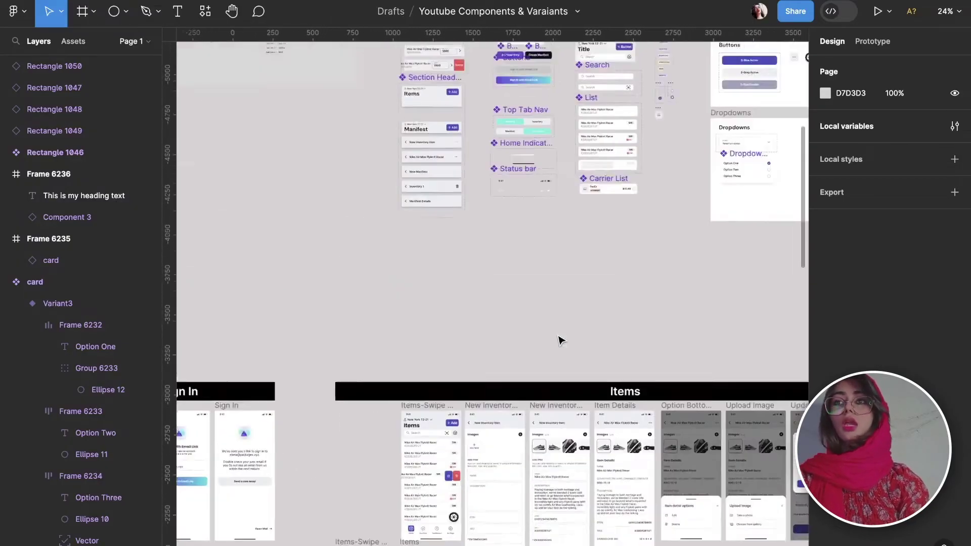
scroll(560, 340, up, 3)
scroll(560, 340, up, 3)
scroll(559, 341, down, 5)
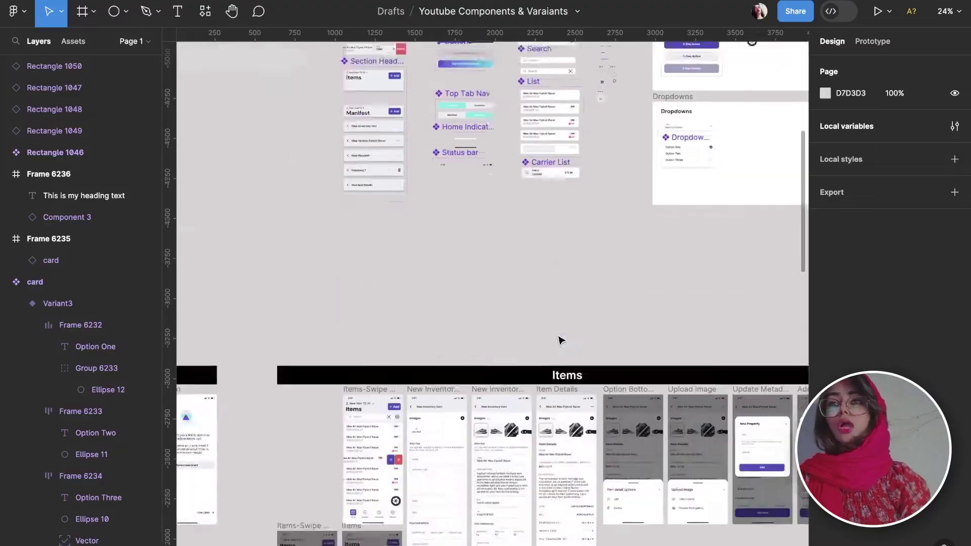
scroll(560, 341, down, 3)
scroll(525, 502, down, 3)
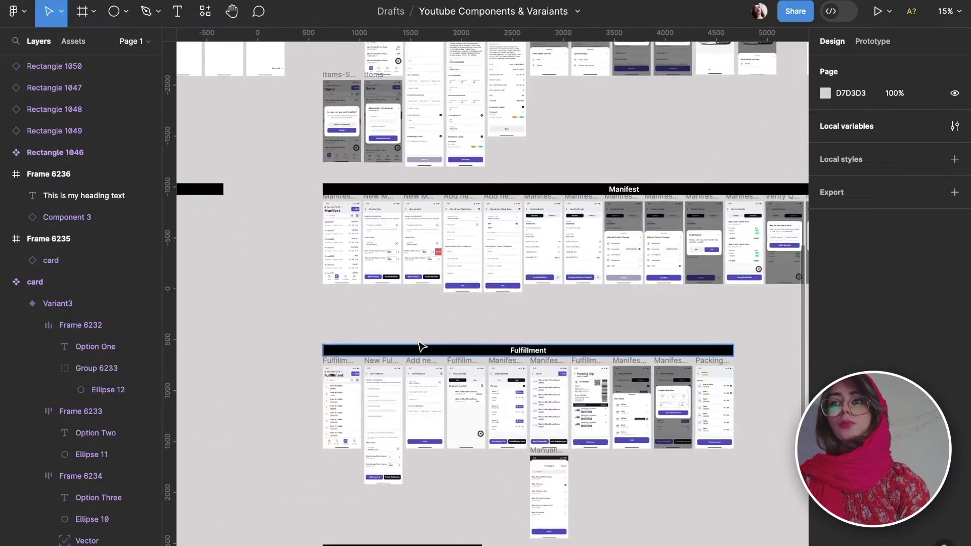
scroll(419, 343, up, 5)
scroll(418, 343, up, 5)
ctrl+scroll(419, 345, up, 3)
ctrl+scroll(419, 346, up, 5)
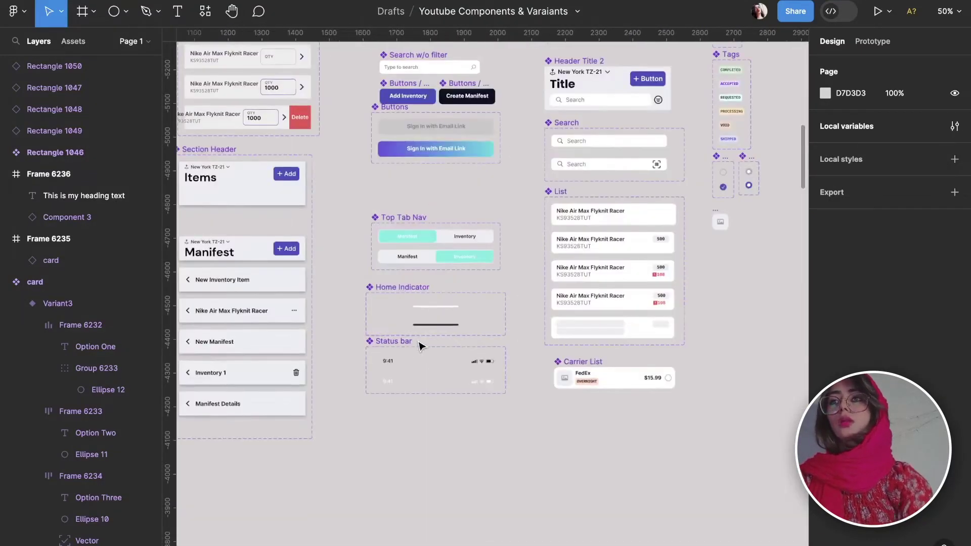
ctrl+scroll(420, 346, up, 3)
- Set the Add Inventory button component's fill to green 35C759
click(488, 303)
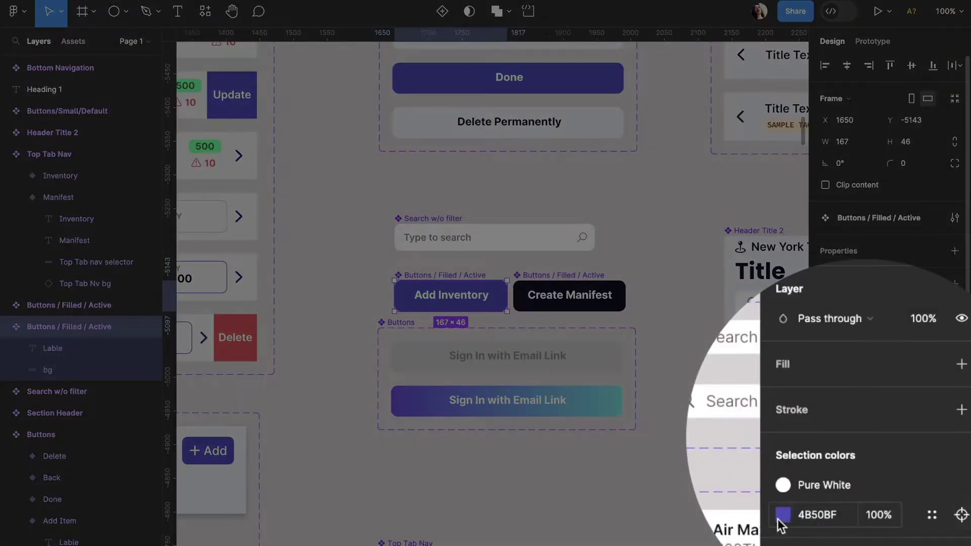
click(825, 515)
click(716, 447)
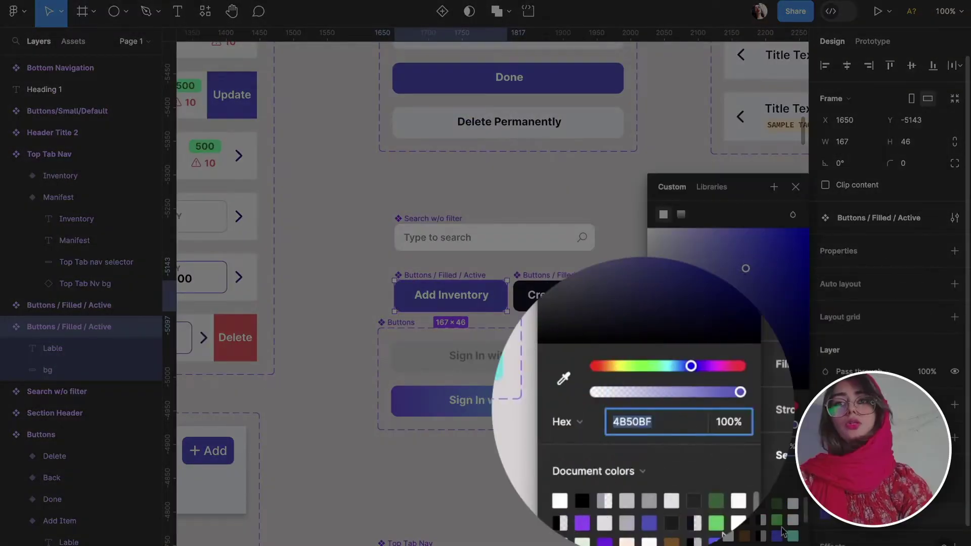
text(35C759)
key(Return)
click(518, 489)
- Scroll through the Items, Manifest and Components boards back to the five pink rectangles
ctrl+scroll(517, 488, down, 5)
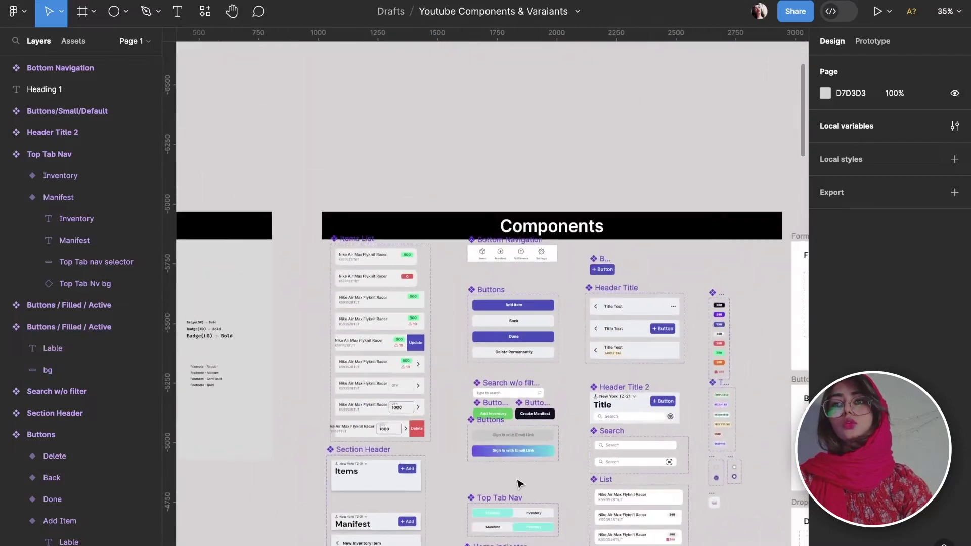
scroll(517, 487, down, 5)
ctrl+scroll(519, 484, up, 3)
scroll(519, 484, down, 5)
scroll(518, 485, down, 3)
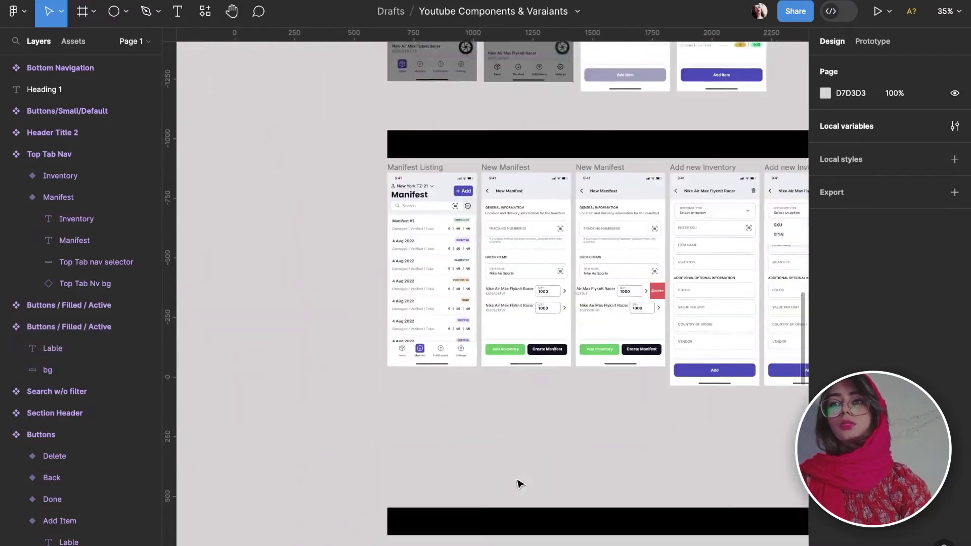
ctrl+scroll(519, 484, up, 5)
scroll(519, 485, down, 2)
ctrl+scroll(519, 484, down, 5)
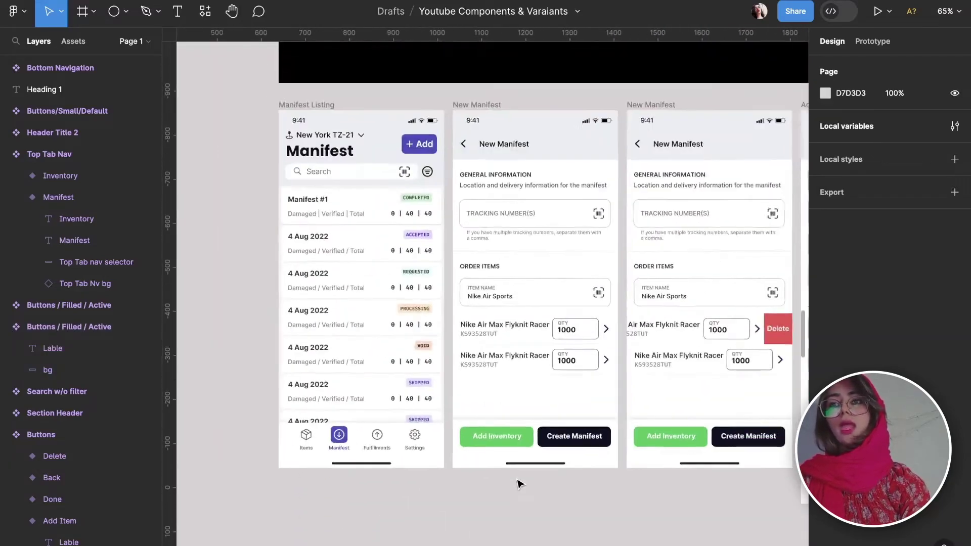
ctrl+scroll(519, 484, down, 2)
scroll(519, 484, down, 3)
scroll(411, 373, down, 8)
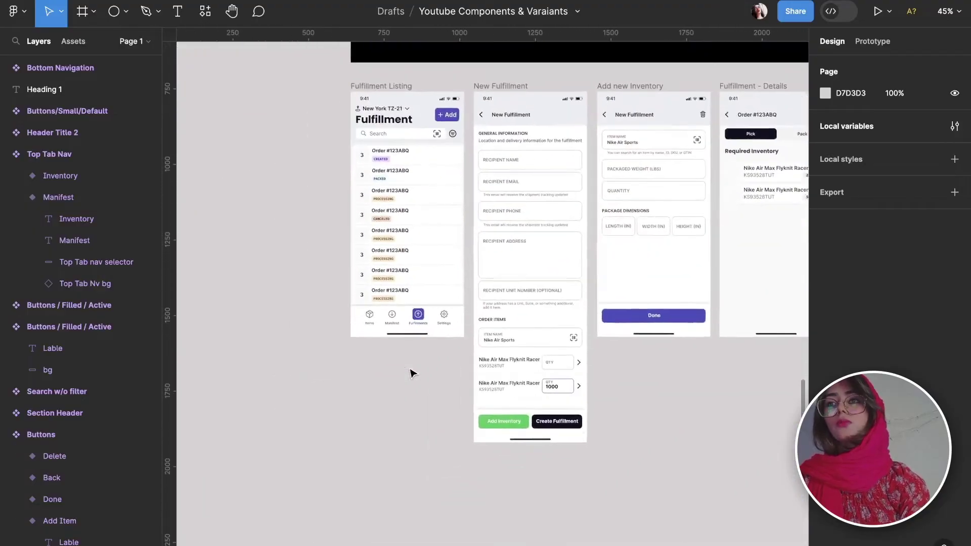
ctrl+scroll(412, 373, down, 2)
ctrl+scroll(411, 377, down, 3)
ctrl+scroll(411, 377, down, 2)
scroll(411, 377, right, 3)
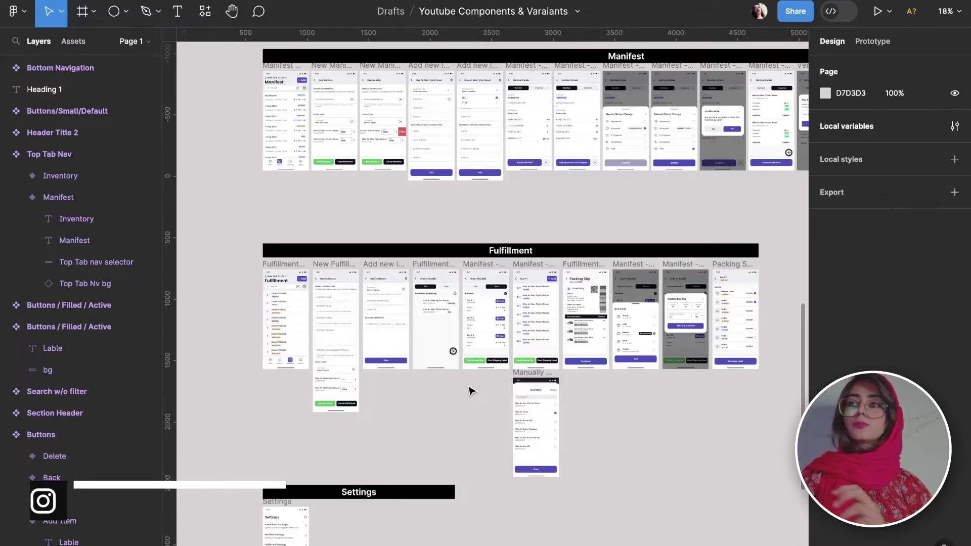
scroll(470, 392, up, 5)
scroll(471, 392, up, 1)
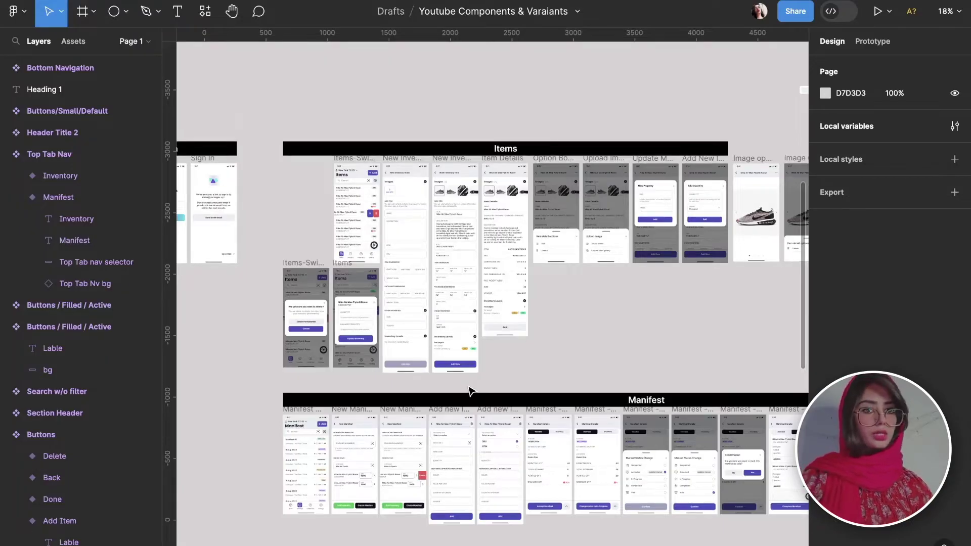
scroll(480, 364, up, 5)
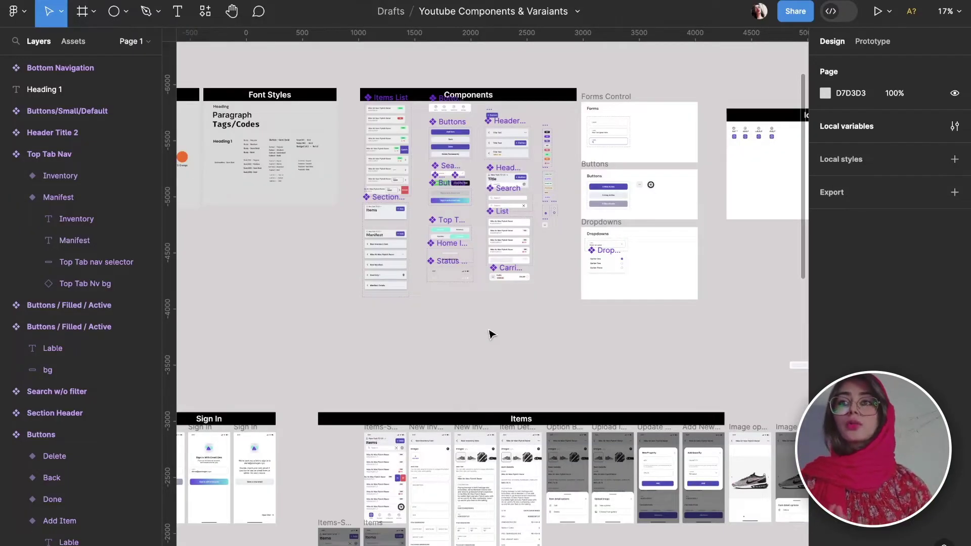
scroll(489, 334, up, 1)
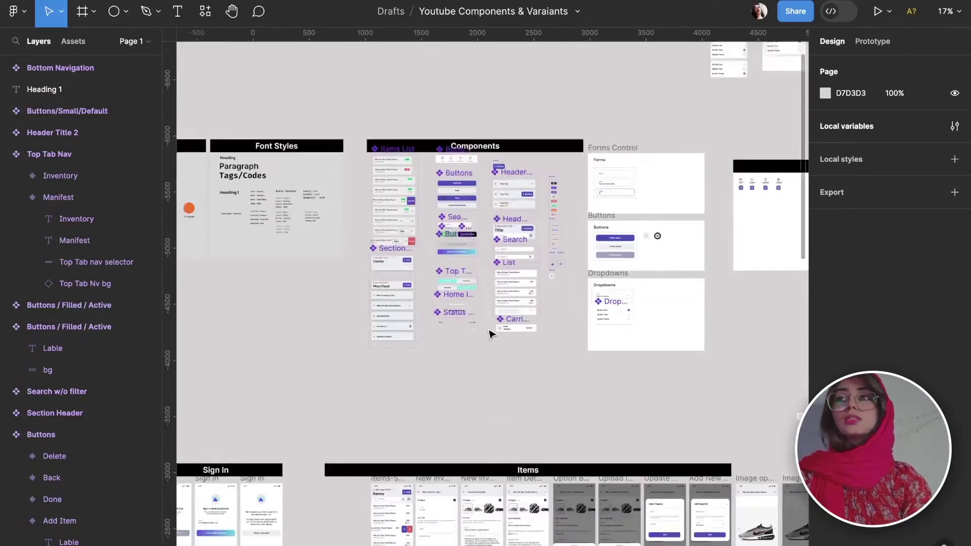
scroll(489, 334, up, 4)
scroll(490, 334, left, 3)
scroll(490, 334, up, 2)
scroll(489, 334, up, 3)
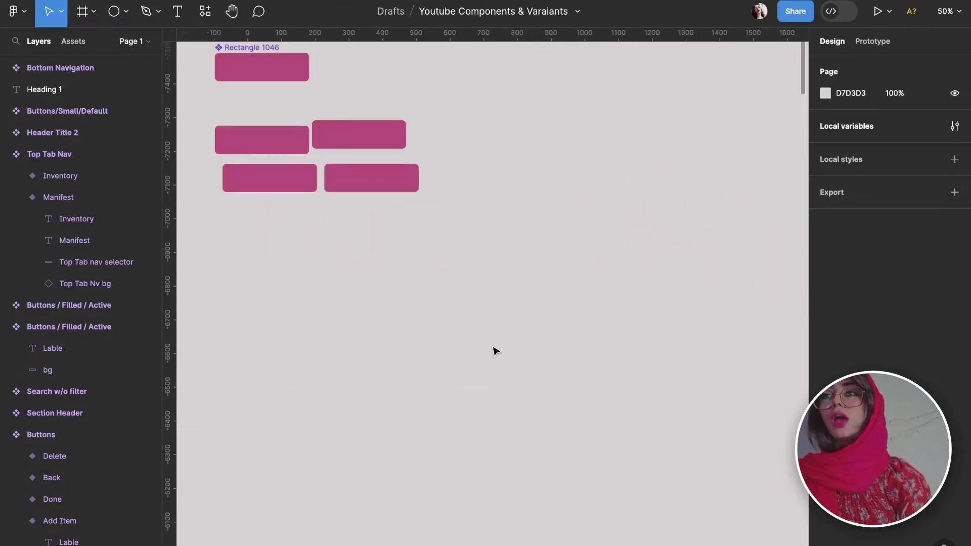
scroll(494, 350, up, 2)
scroll(493, 350, up, 2)
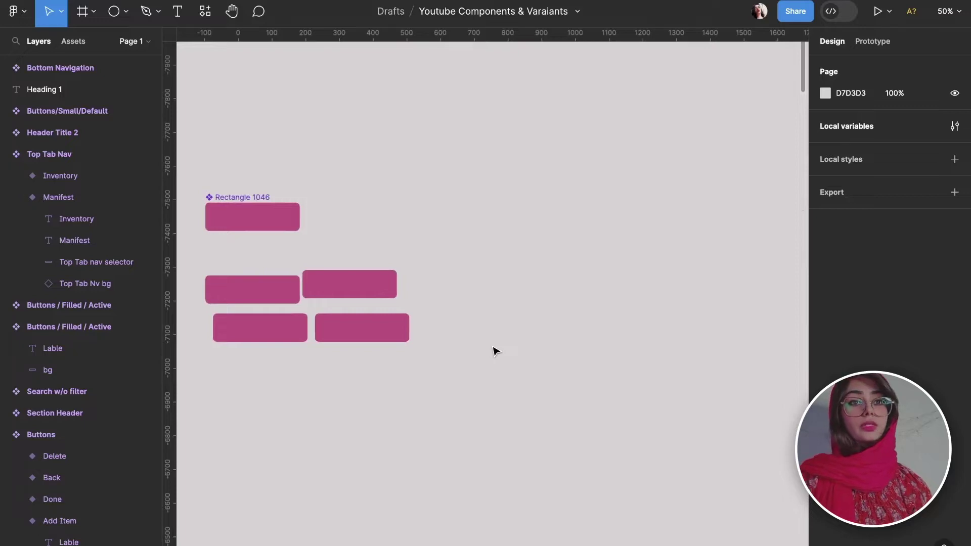
scroll(496, 351, right, 2)
scroll(496, 351, down, 1)
- Draw a new rectangle to the right of the pink ones
click(125, 11)
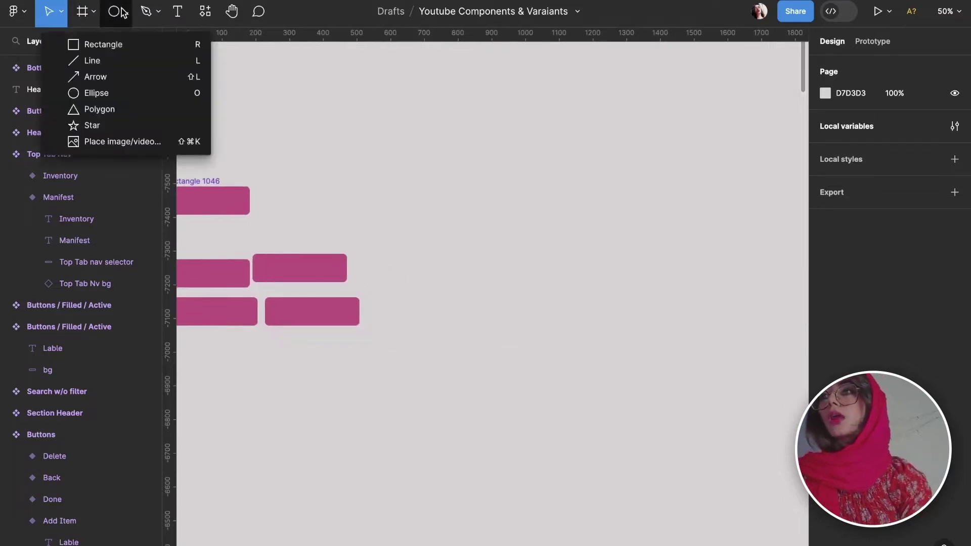
click(119, 42)
drag(487, 195, 597, 229)
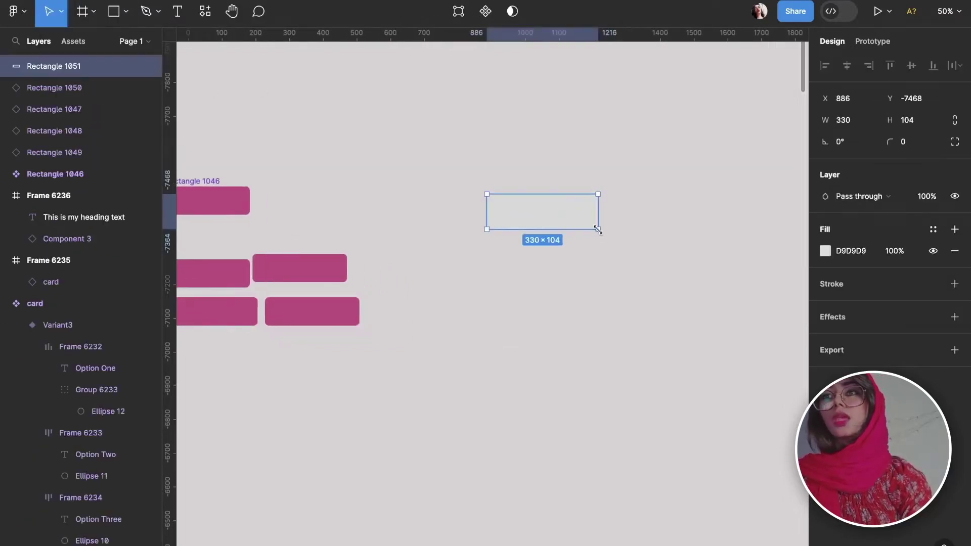
scroll(597, 228, right, 3)
scroll(597, 229, up, 1)
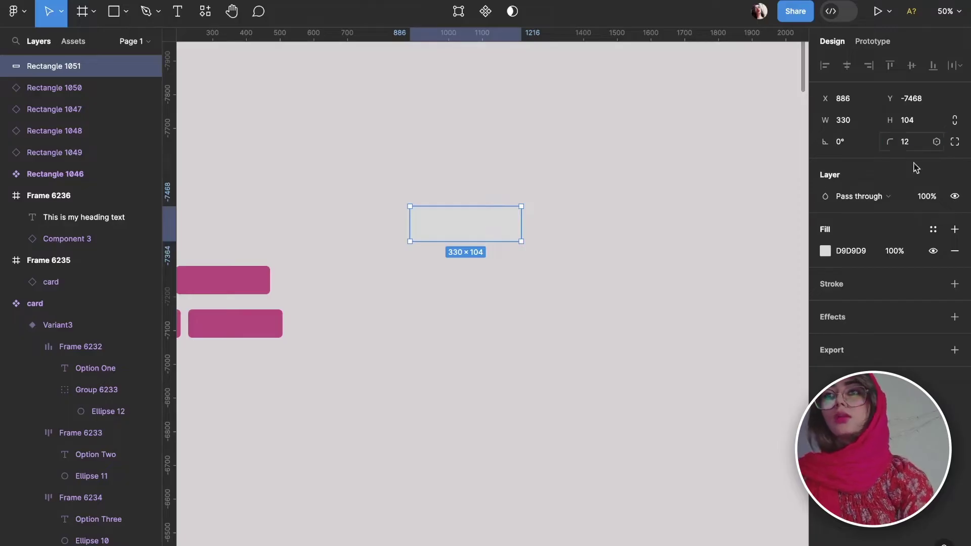
- Fill the new rectangle with blue 4C5DF2 and zoom to 100%
click(825, 251)
click(773, 536)
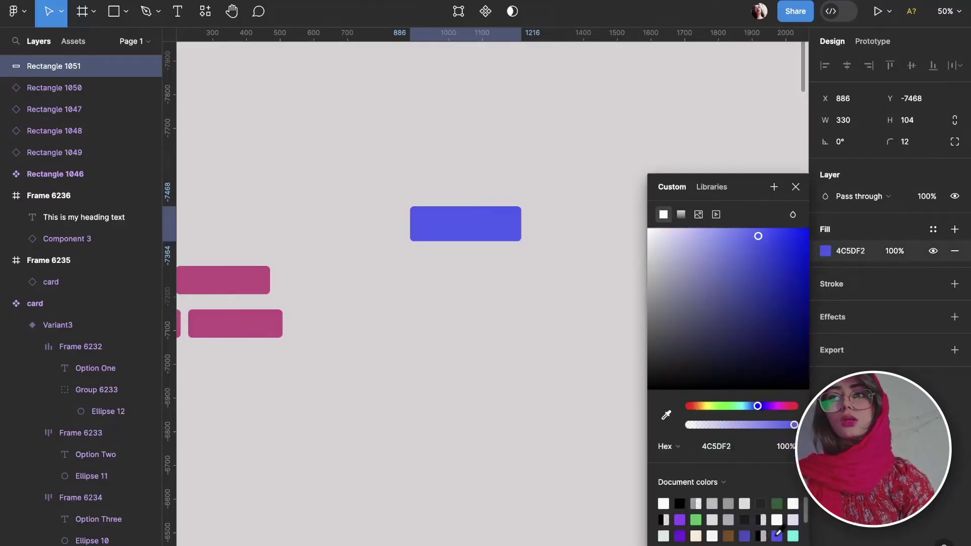
click(538, 390)
key(shift+0)
scroll(420, 274, up, 3)
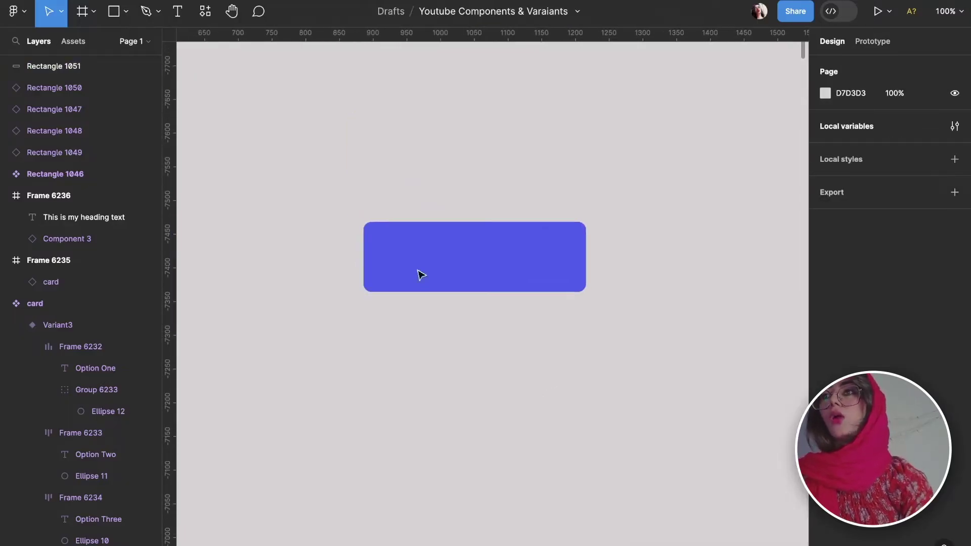
- Add a white 'Button' text label inside the rectangle
click(170, 15)
click(438, 249)
text(B)
key(Escape)
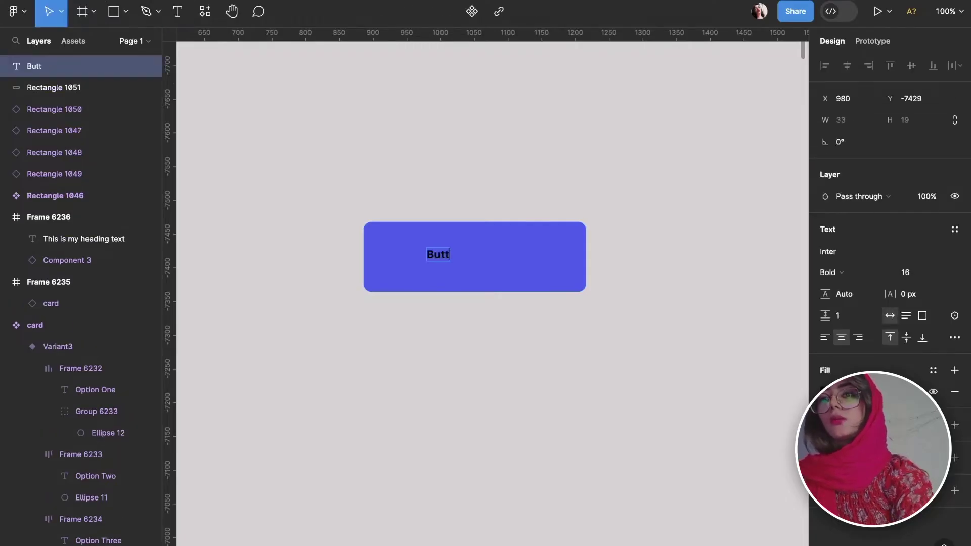
key(Escape)
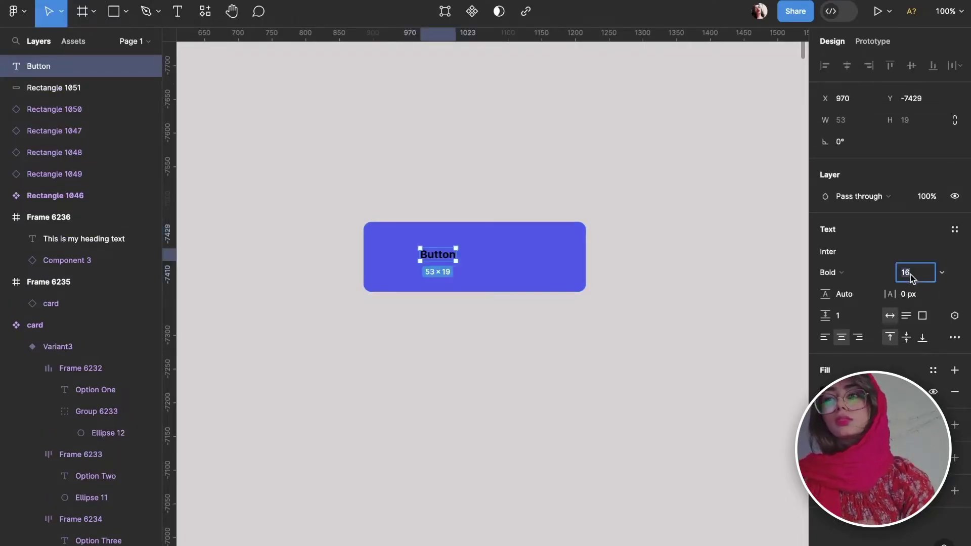
click(916, 272)
text(22)
key(Return)
click(826, 392)
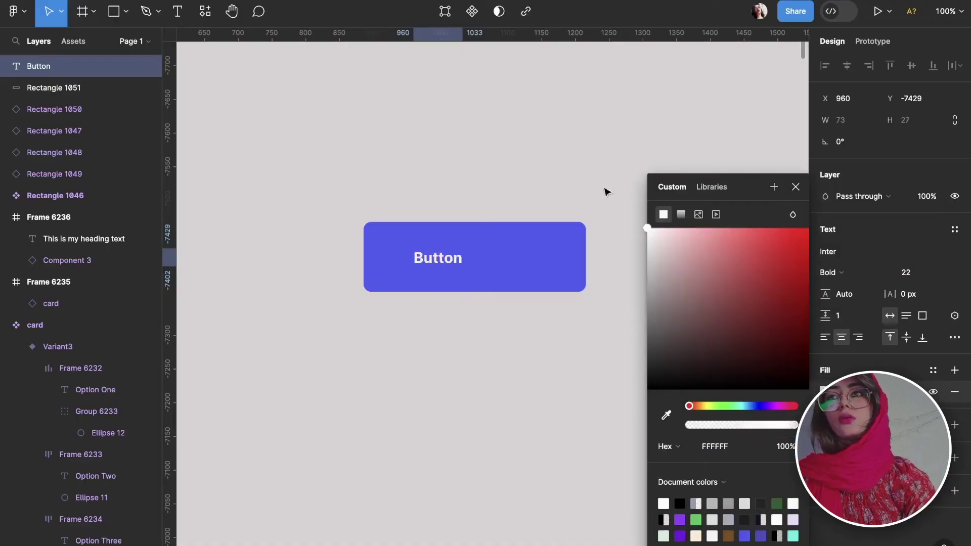
shift+click(528, 247)
- Enlarge the label's font and centre it horizontally and vertically in the rectangle
click(847, 65)
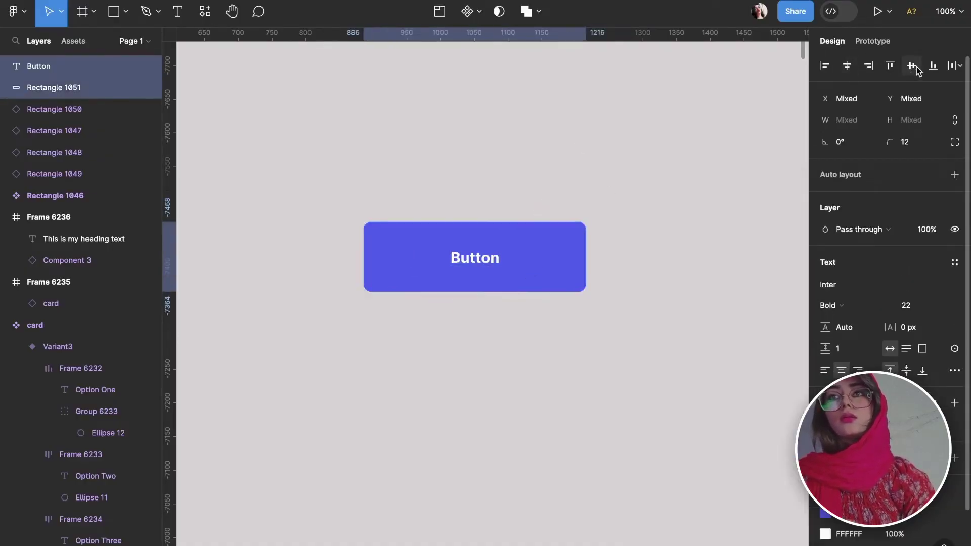
click(912, 65)
click(478, 256)
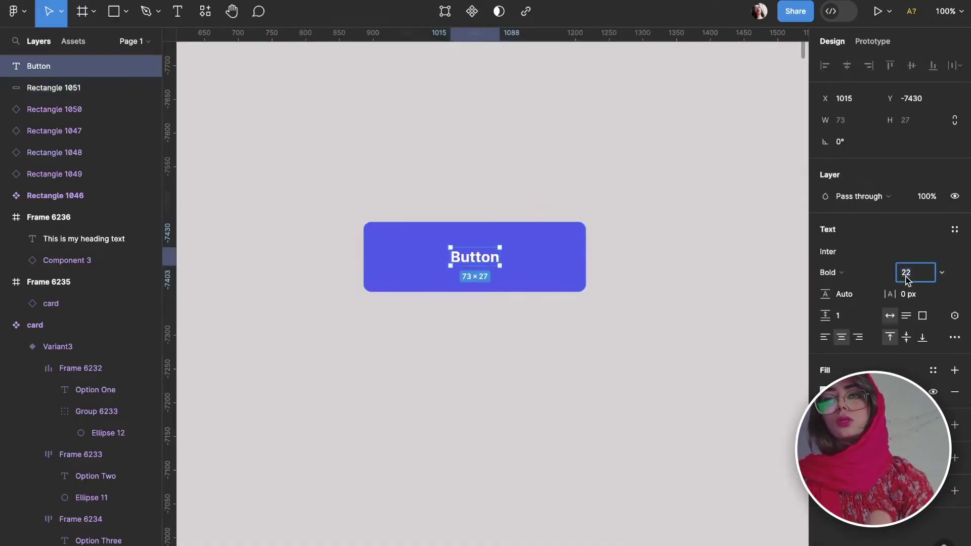
text(25)
key(Return)
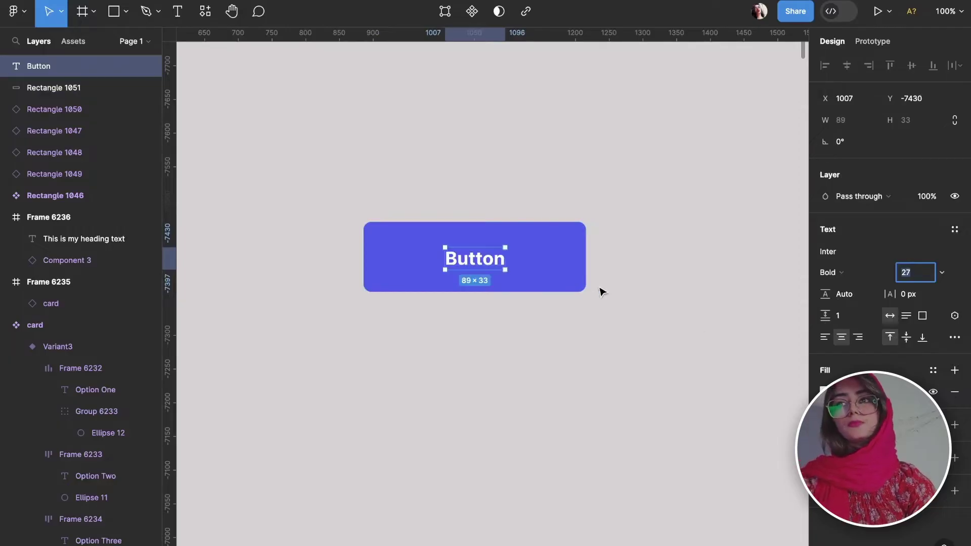
shift+click(553, 257)
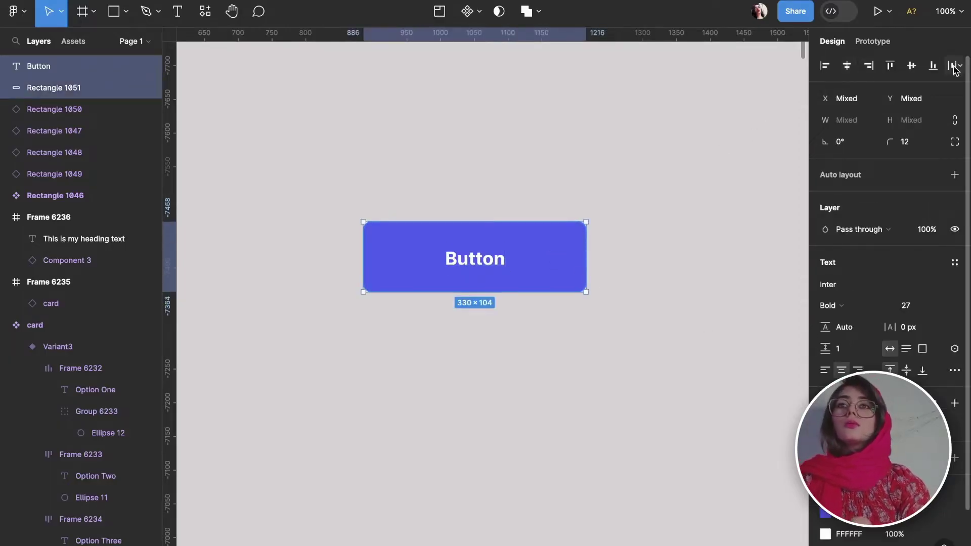
click(909, 66)
- Select the label and rectangle together and group them
click(473, 327)
drag(558, 346, 400, 203)
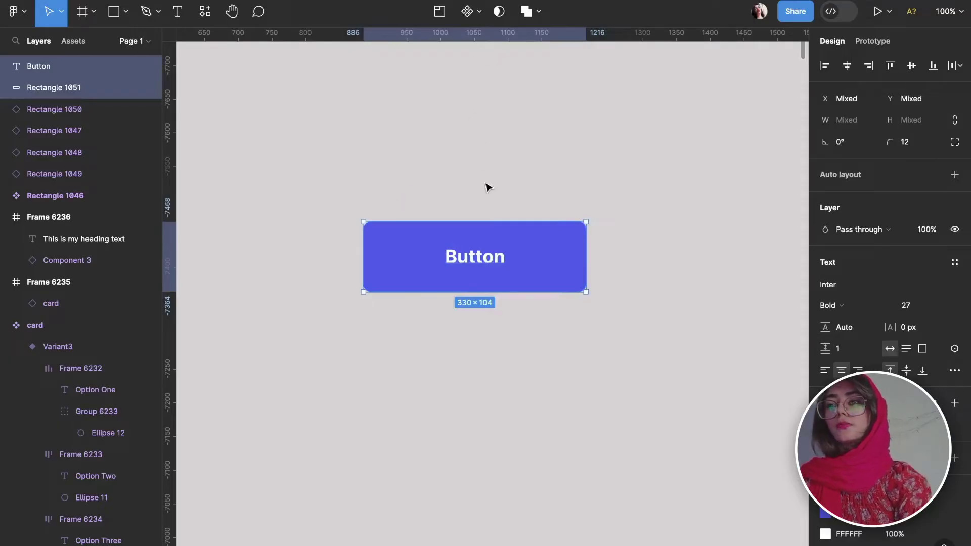
key(ctrl+g)
- Rename the group layer to Button and convert it into a component
drag(473, 256, 474, 272)
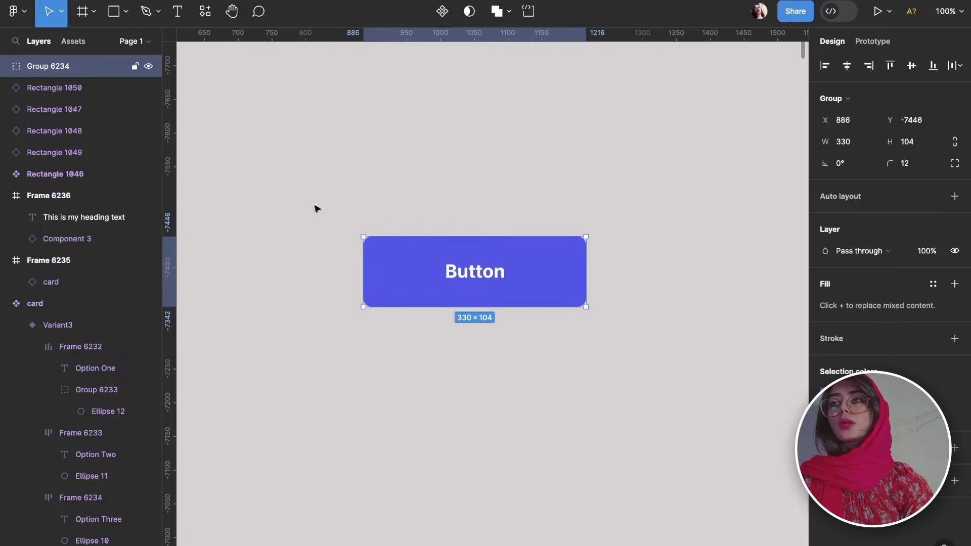
double_click(47, 70)
key(BackSpace)
text(Button)
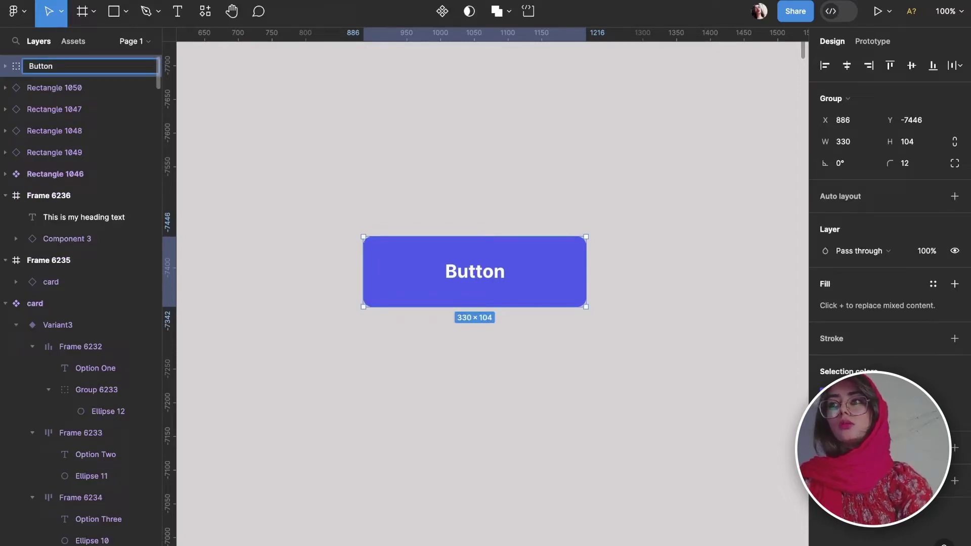
key(Return)
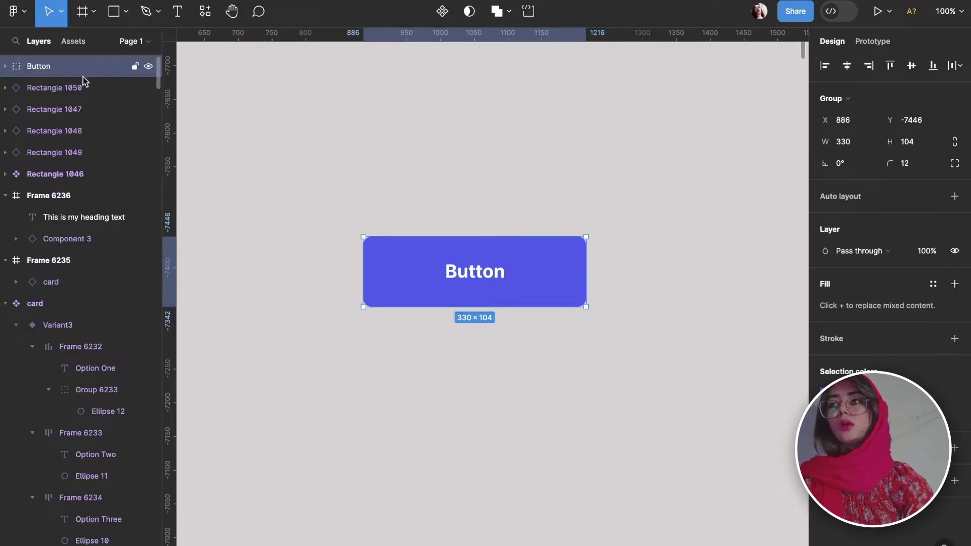
click(438, 10)
drag(488, 273, 487, 268)
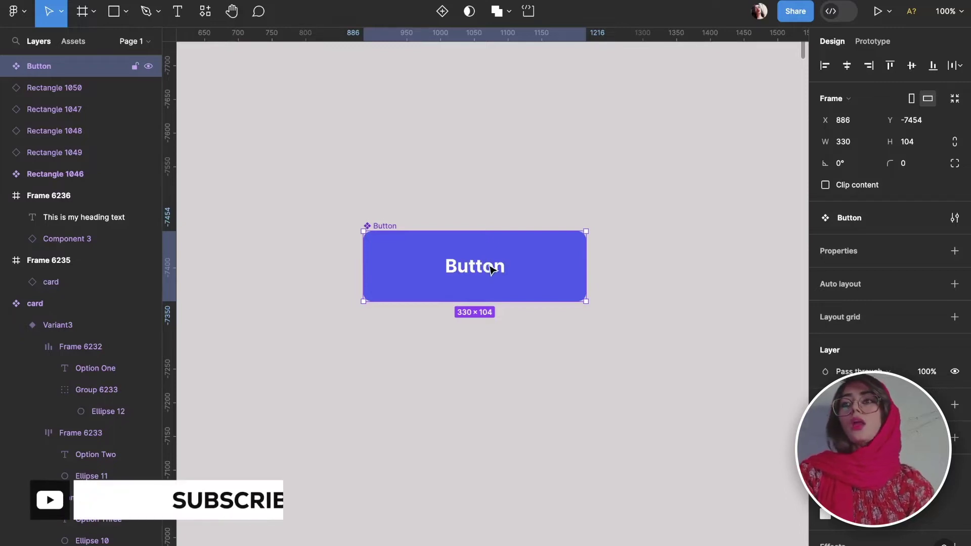
- Add a variant property and a second variant named Hover below Default
drag(493, 272, 486, 268)
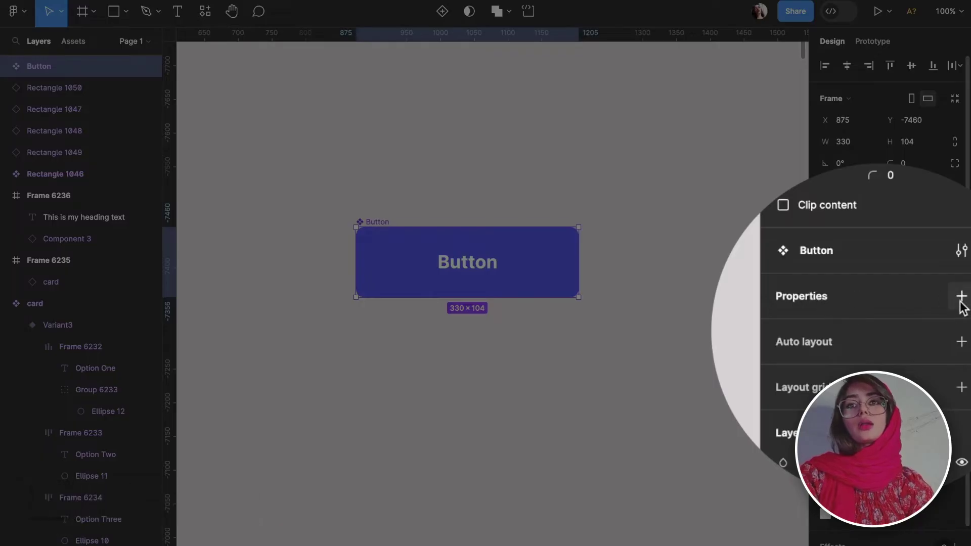
click(961, 298)
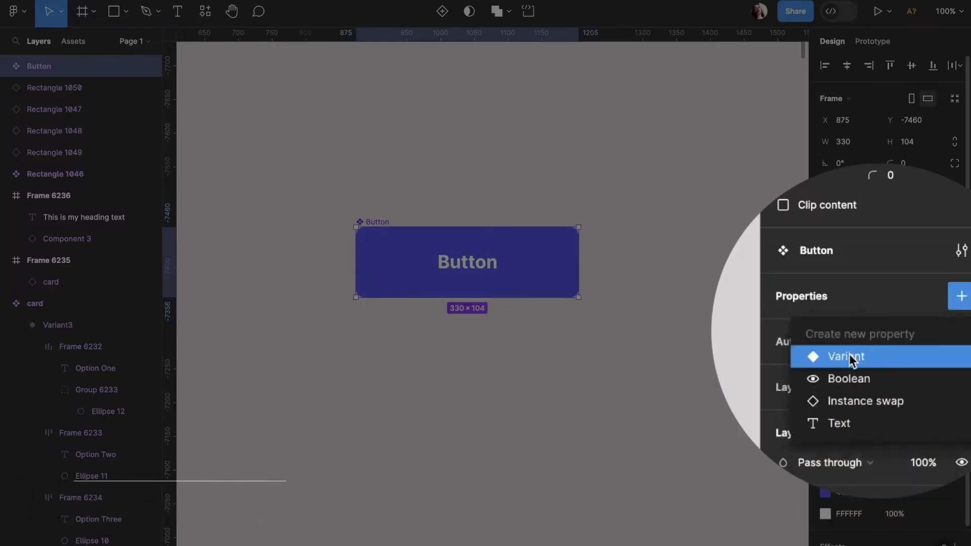
click(849, 356)
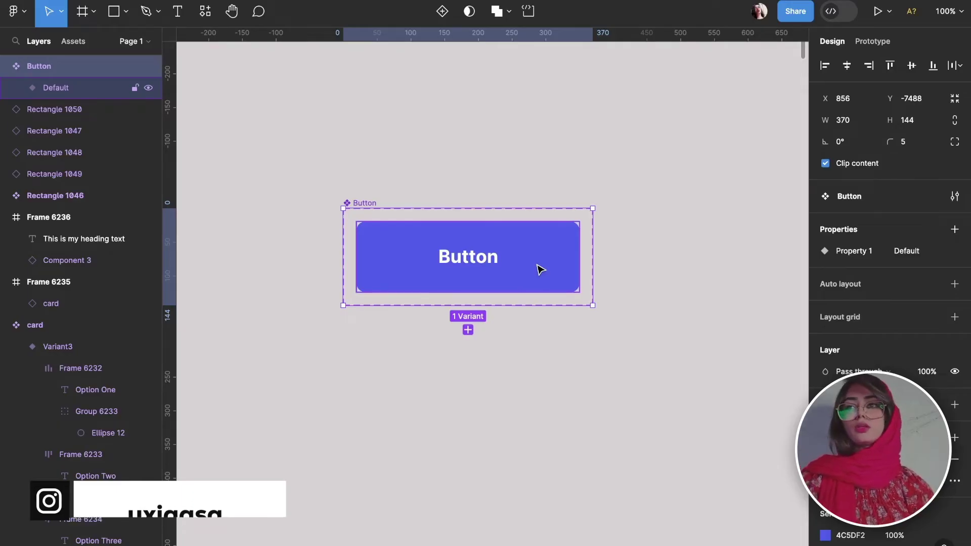
click(468, 330)
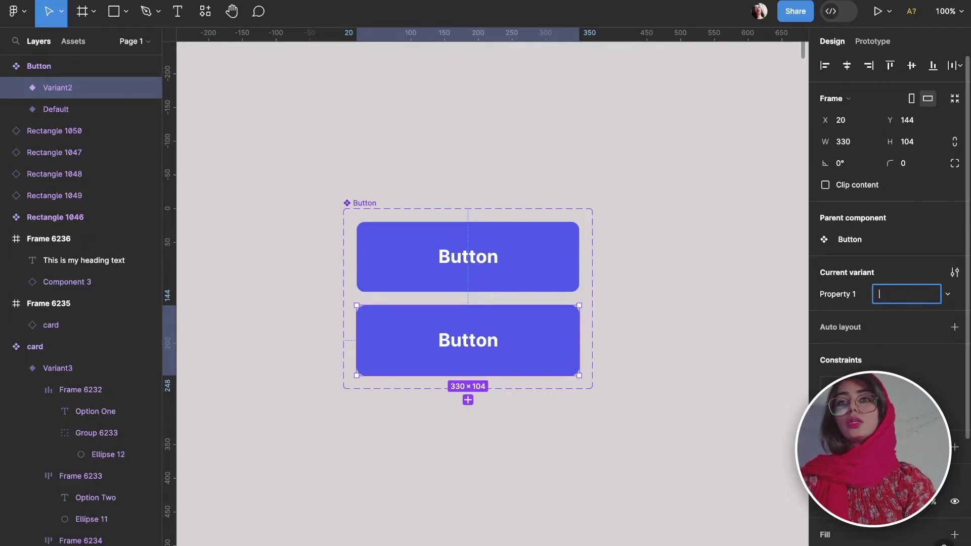
text(Hover)
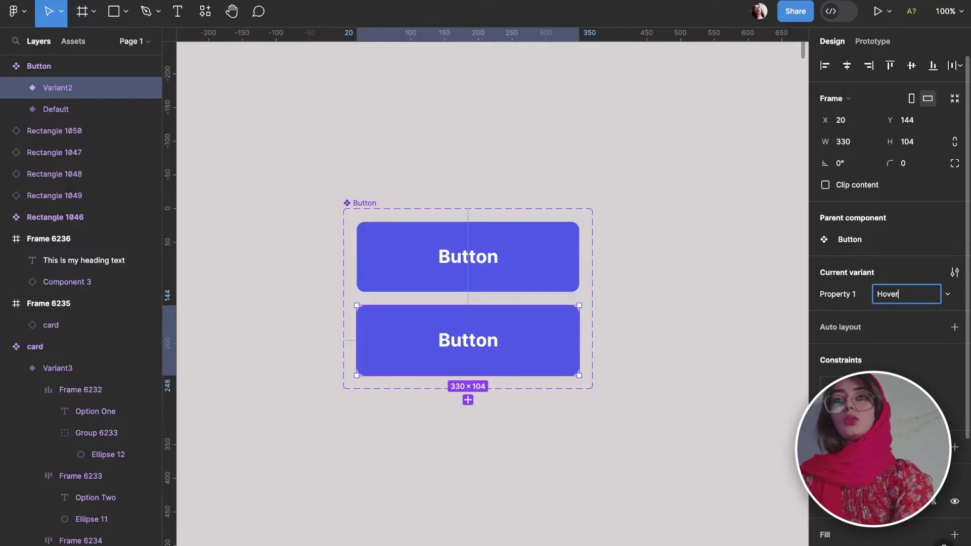
click(701, 429)
- Lower the Hover variant's rectangle fill opacity to 47%
click(533, 353)
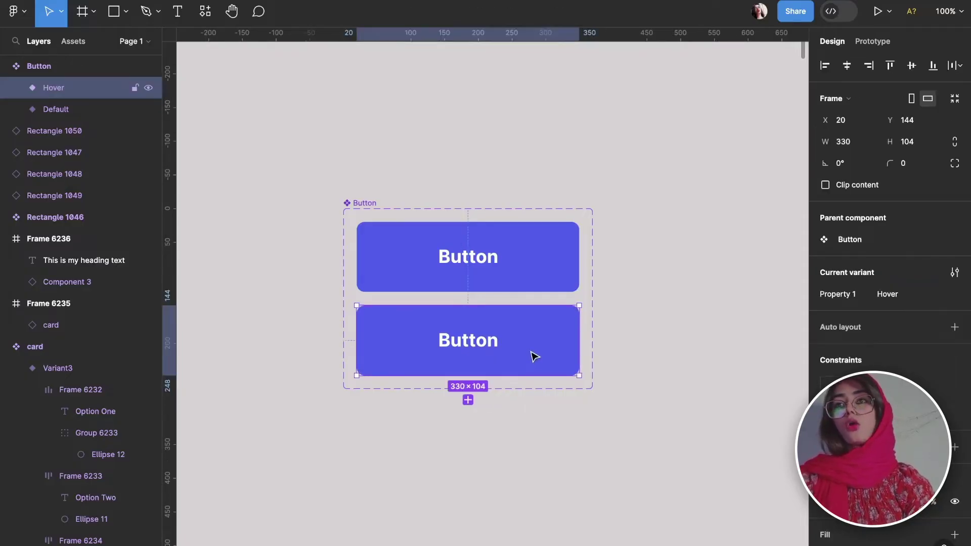
double_click(506, 344)
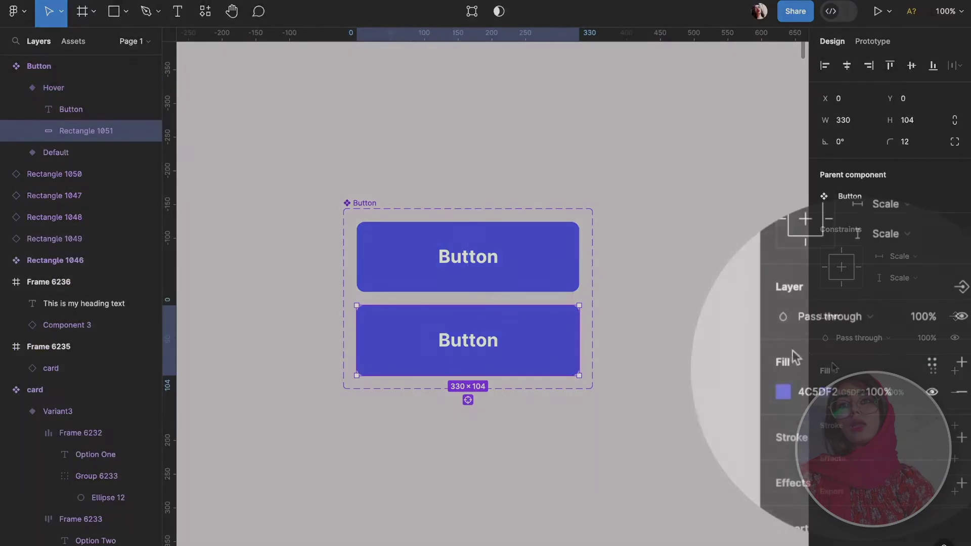
click(826, 393)
drag(677, 444, 663, 442)
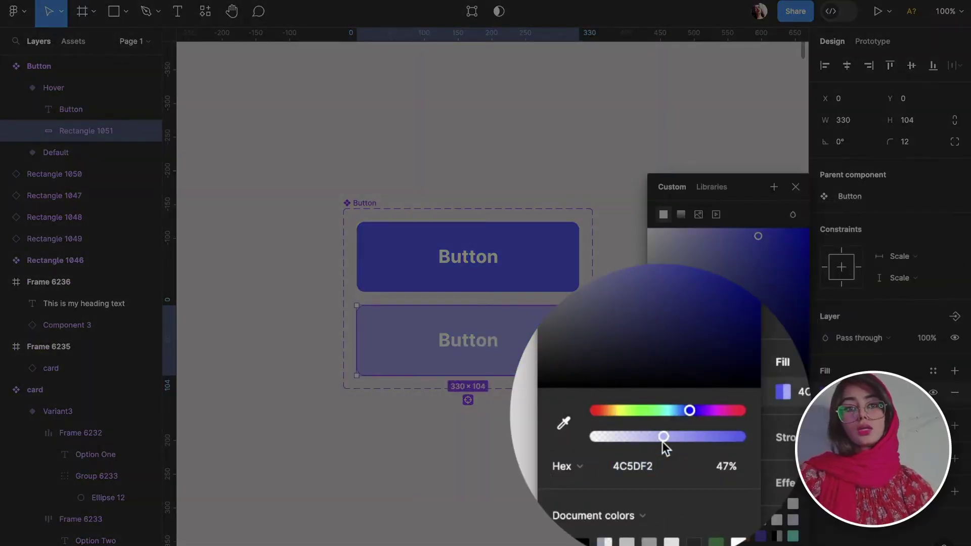
click(522, 445)
- Colour the Hover label text with the top button's blue
double_click(464, 345)
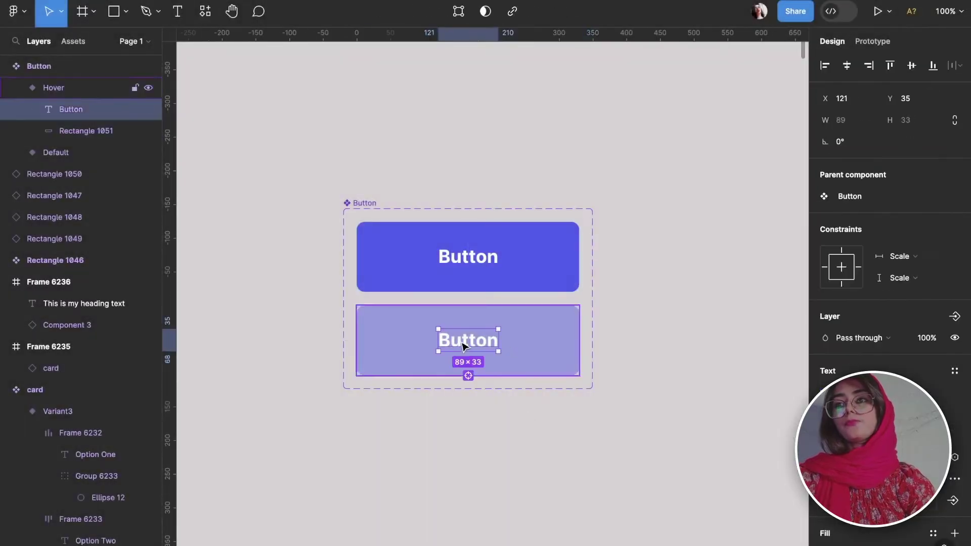
key(i)
click(569, 256)
click(711, 343)
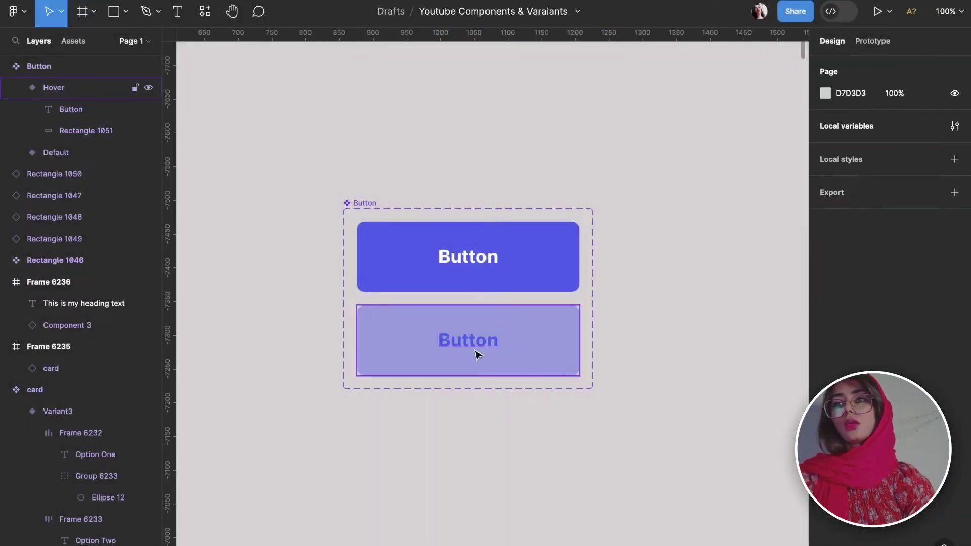
click(477, 354)
- Add a third variant below Hover and adjust its rectangle's stroke colour
click(468, 400)
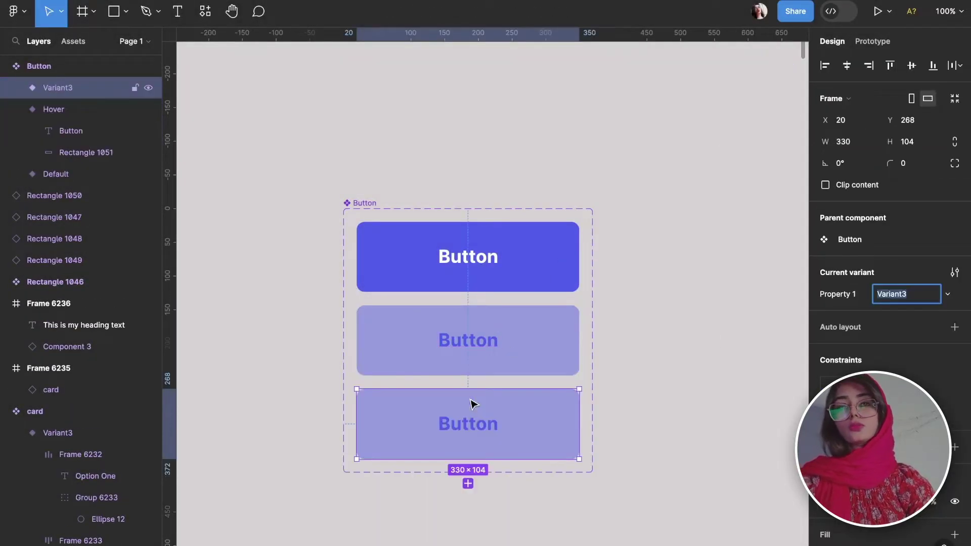
double_click(538, 439)
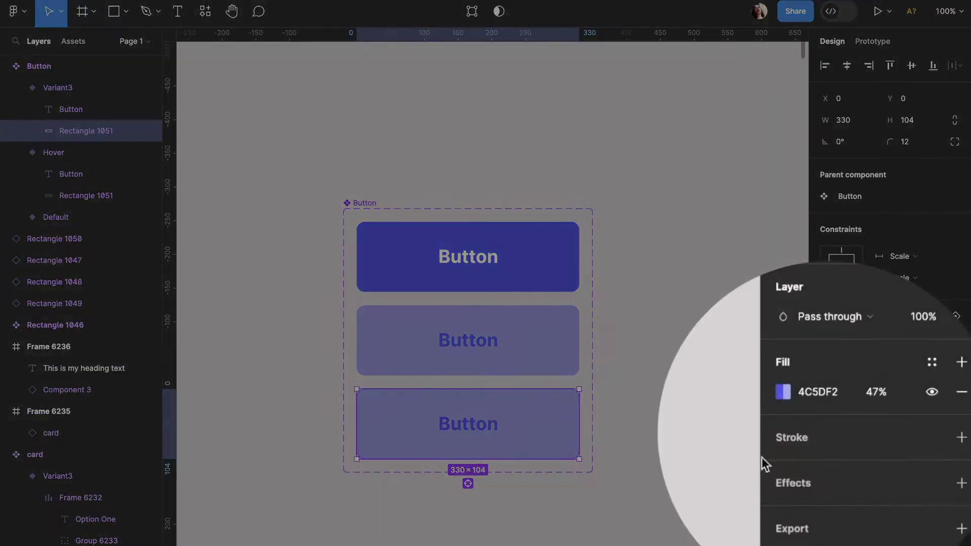
click(824, 447)
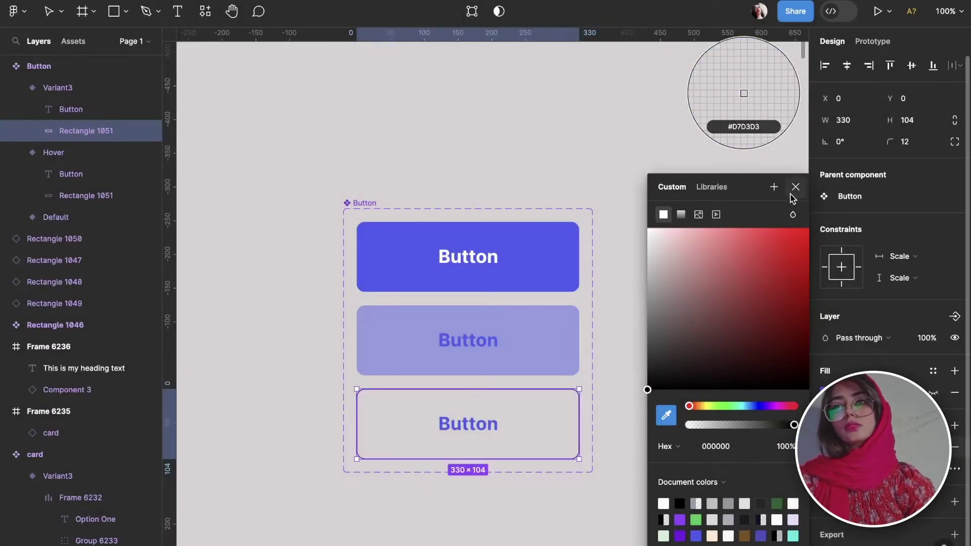
click(796, 186)
- Give the third variant an outline in the top button's blue
click(45, 14)
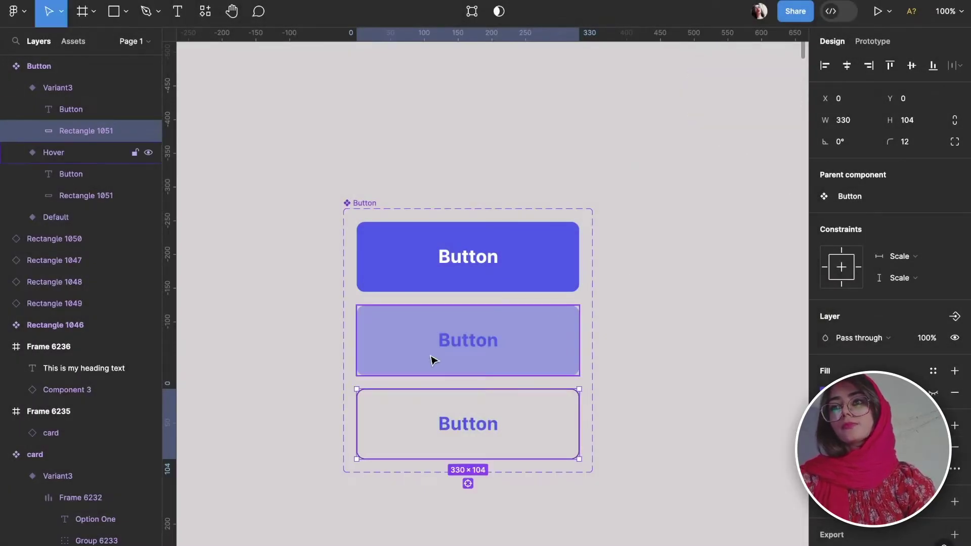
click(477, 434)
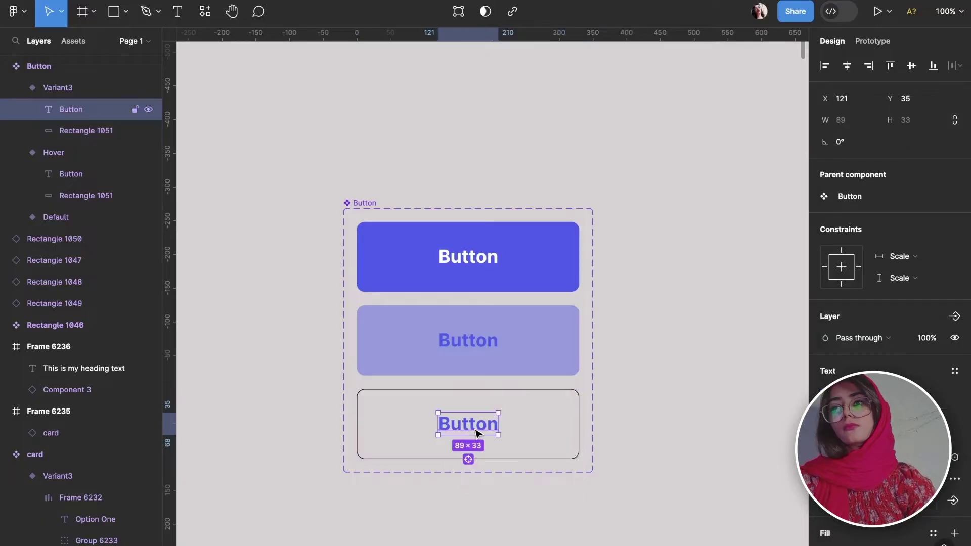
click(575, 434)
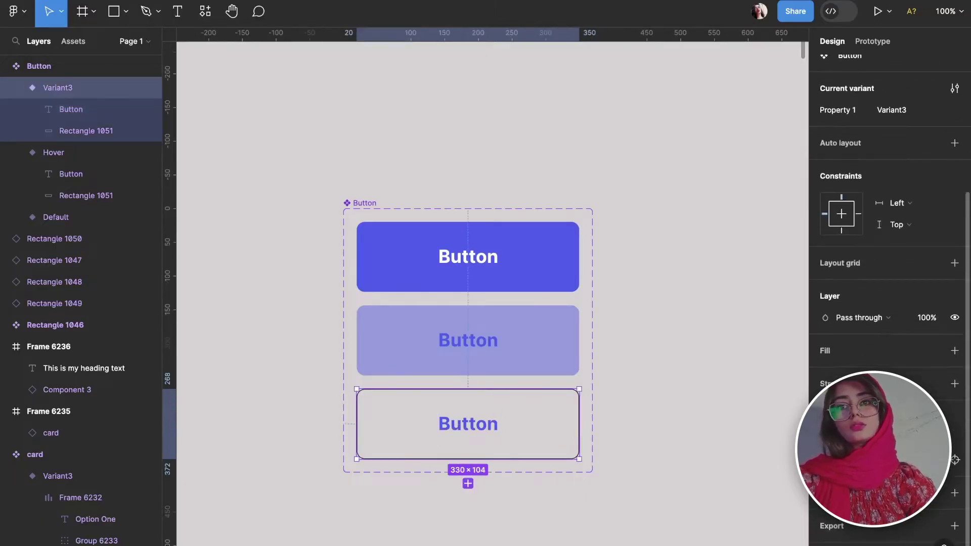
click(481, 423)
key(Escape)
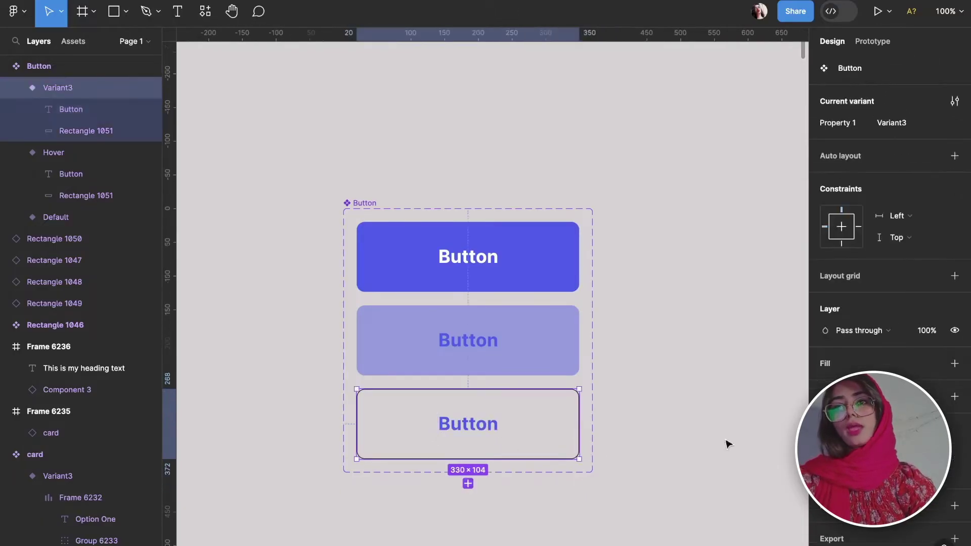
click(826, 450)
click(666, 415)
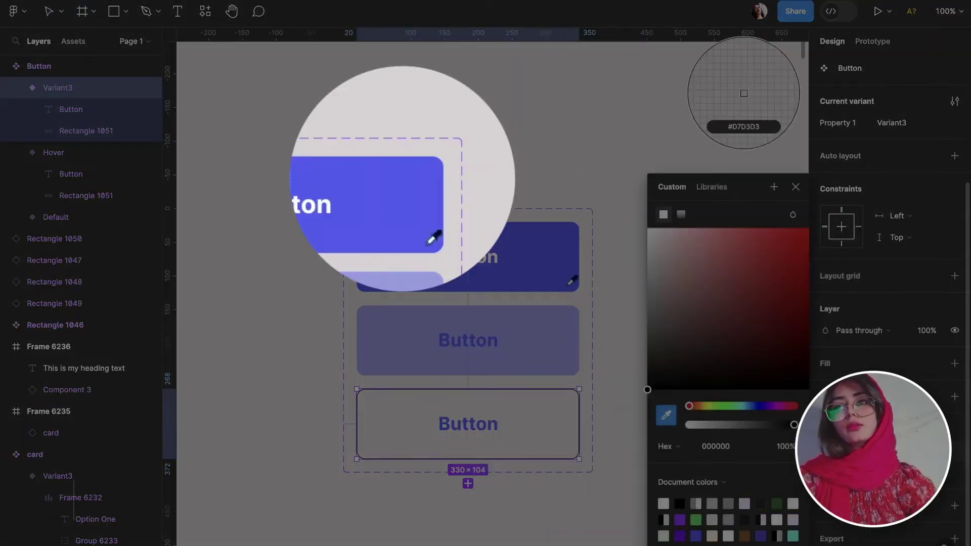
click(446, 248)
click(475, 533)
scroll(485, 456, down, 2)
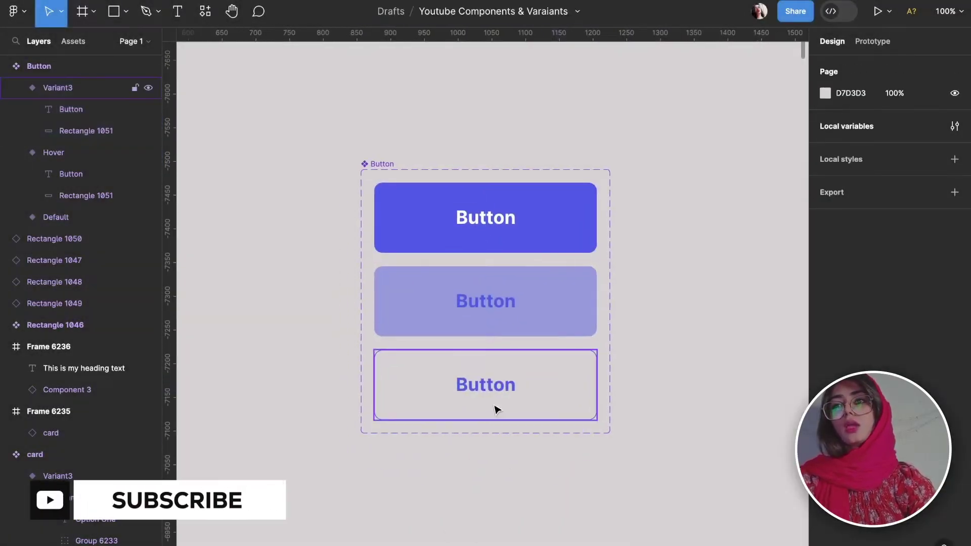
- Name the outlined variant Inline and add a fourth variant below it
click(495, 407)
click(908, 294)
text(I)
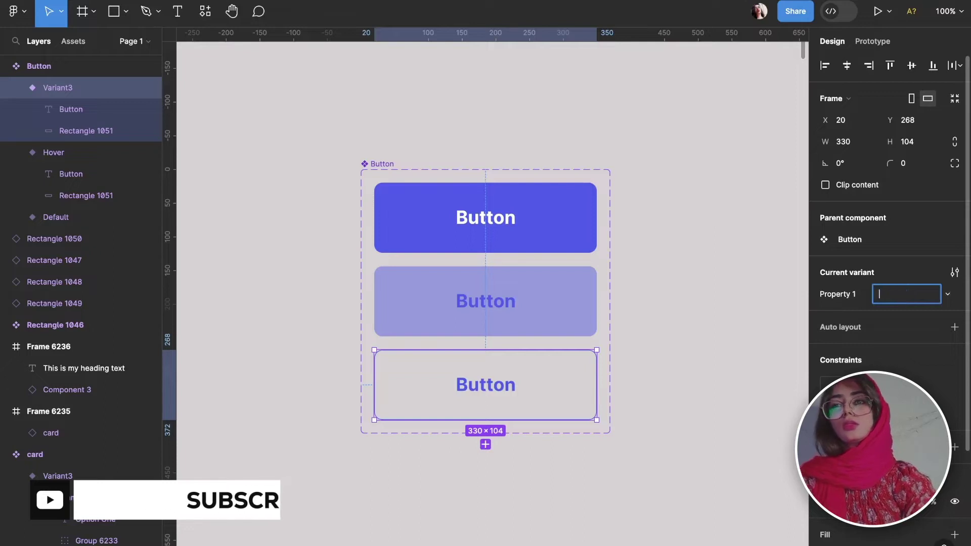
text(nline)
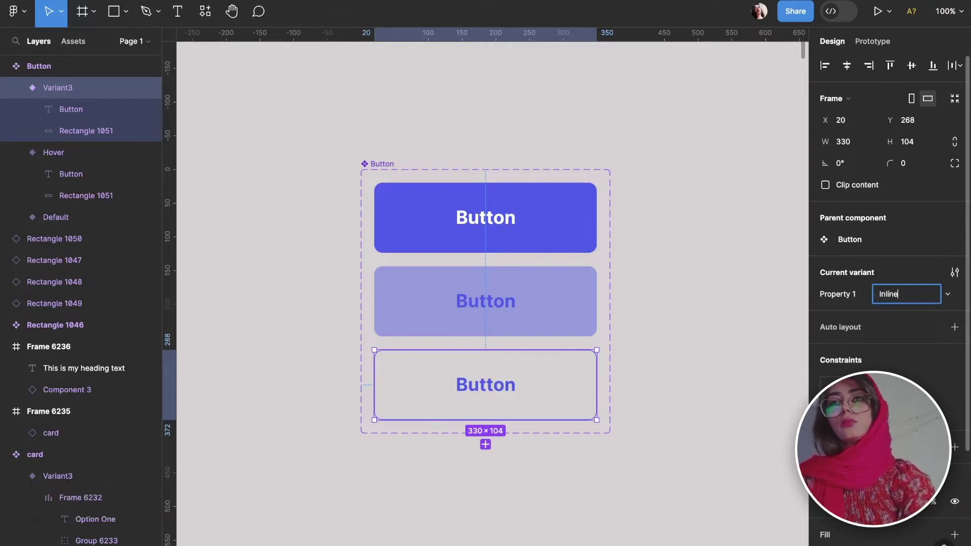
click(747, 458)
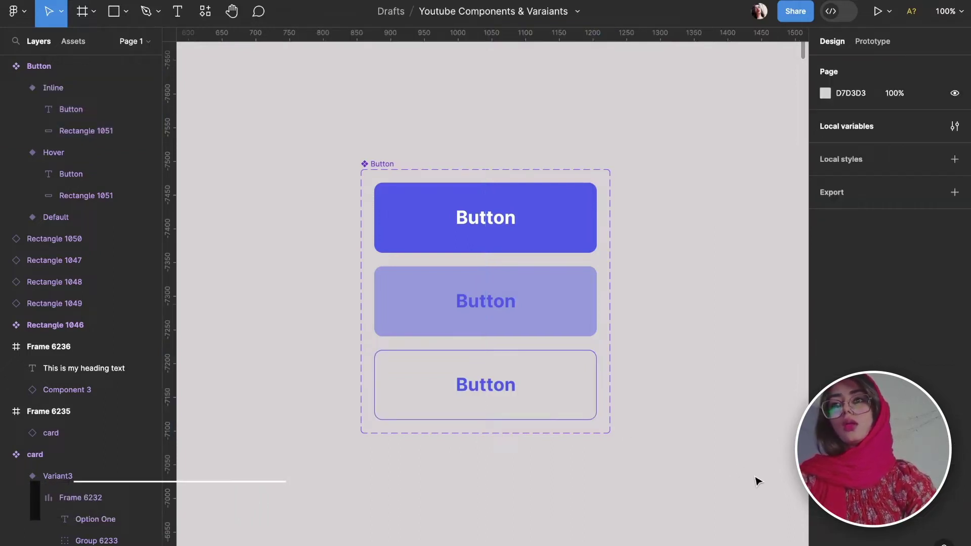
click(501, 415)
click(485, 445)
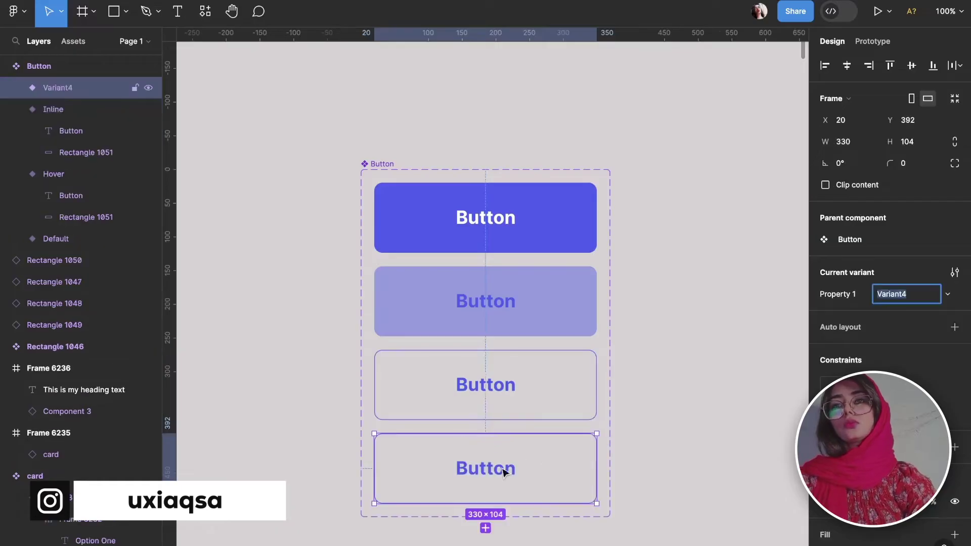
- Select Variant4 and inspect its fill and Button label without changing them
click(489, 470)
click(589, 485)
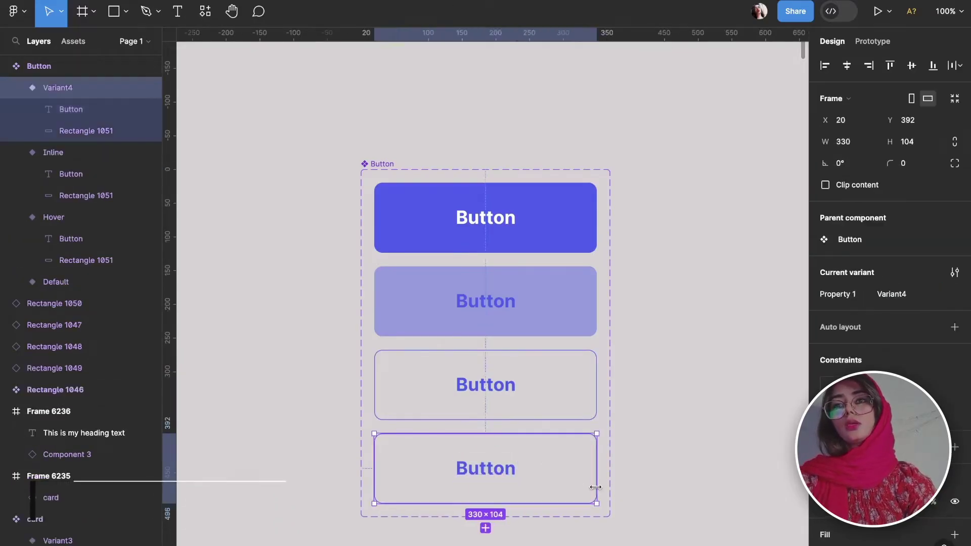
scroll(890, 304, down, 3)
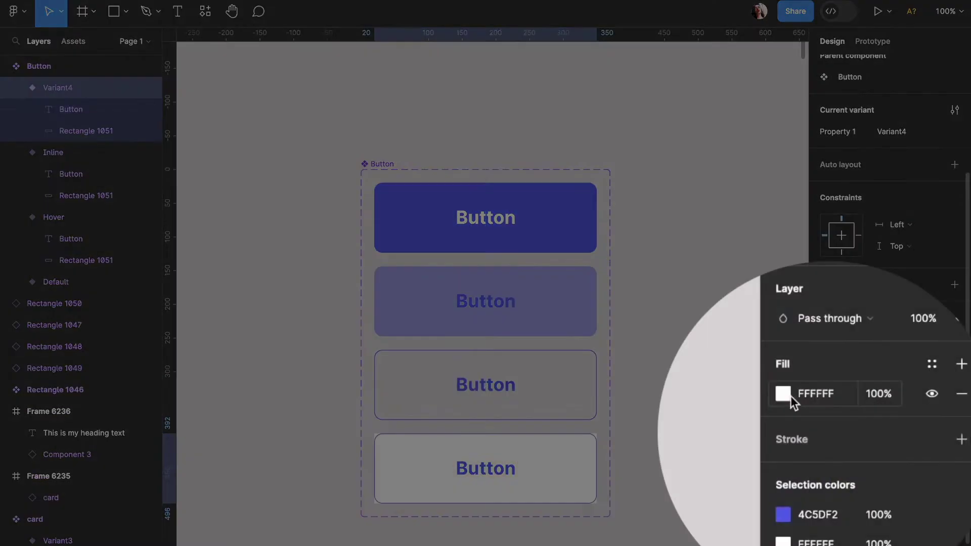
click(782, 397)
click(782, 396)
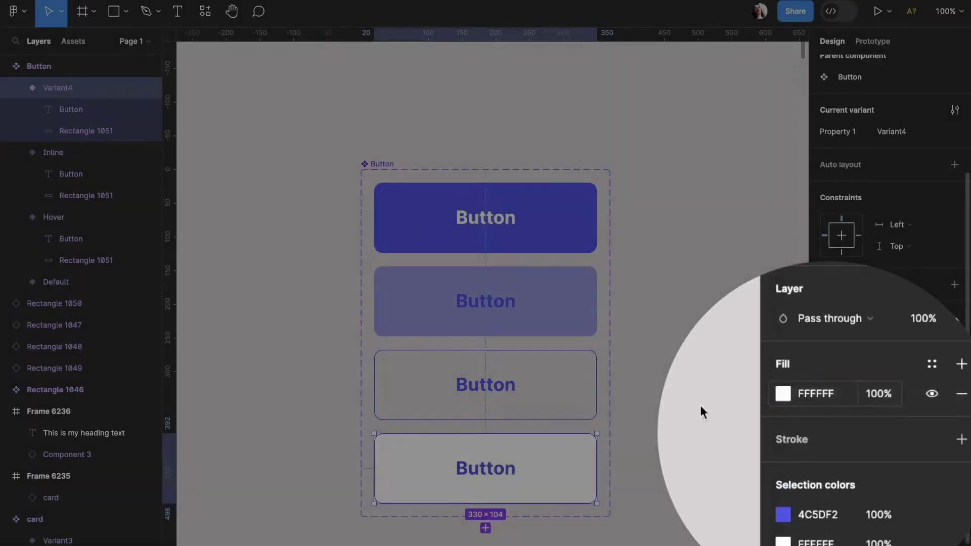
key(Return)
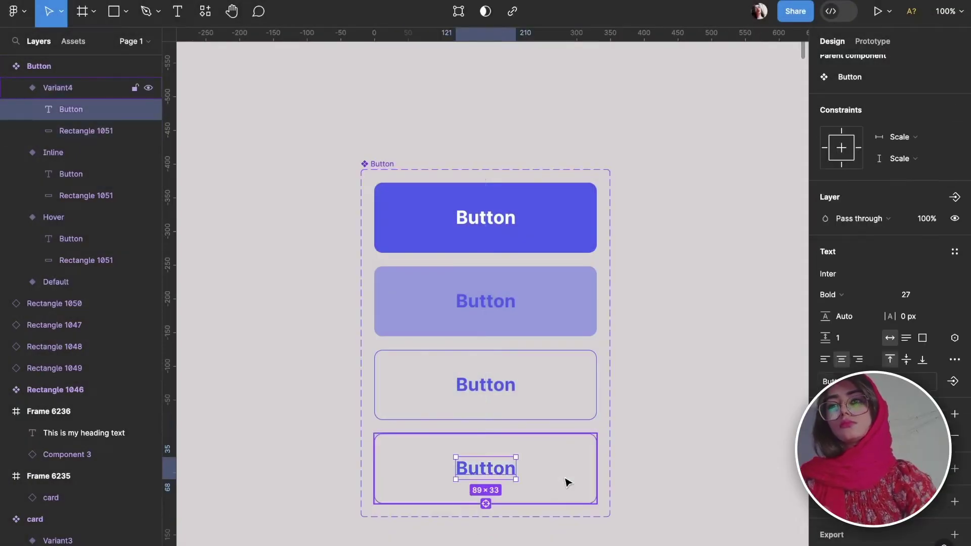
key(Return)
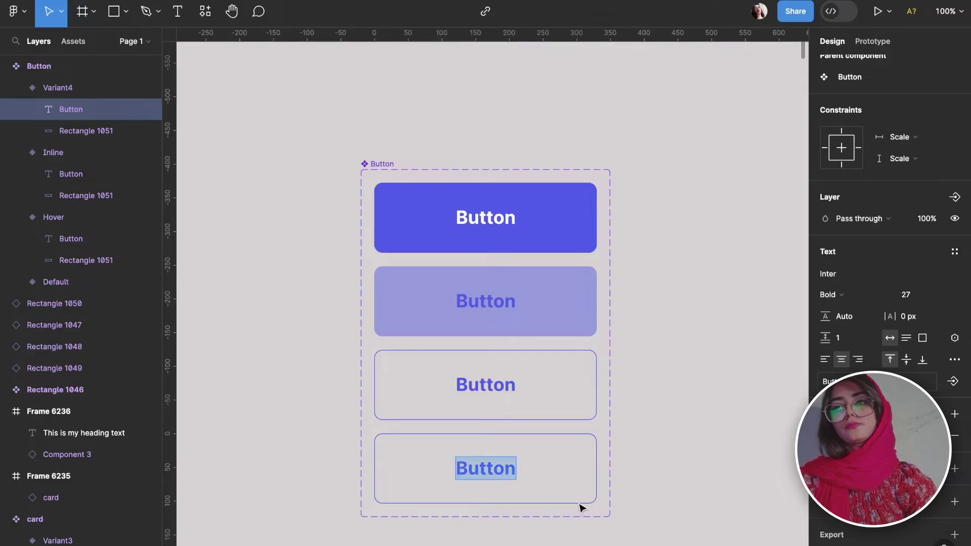
key(Escape)
- Give the fourth variant's button a light grey fill
click(597, 504)
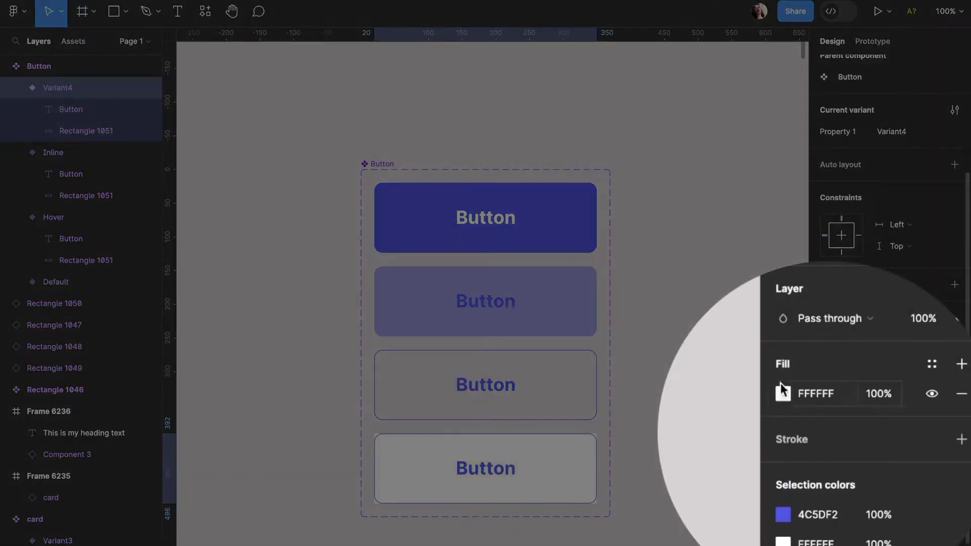
click(783, 393)
click(573, 284)
click(556, 244)
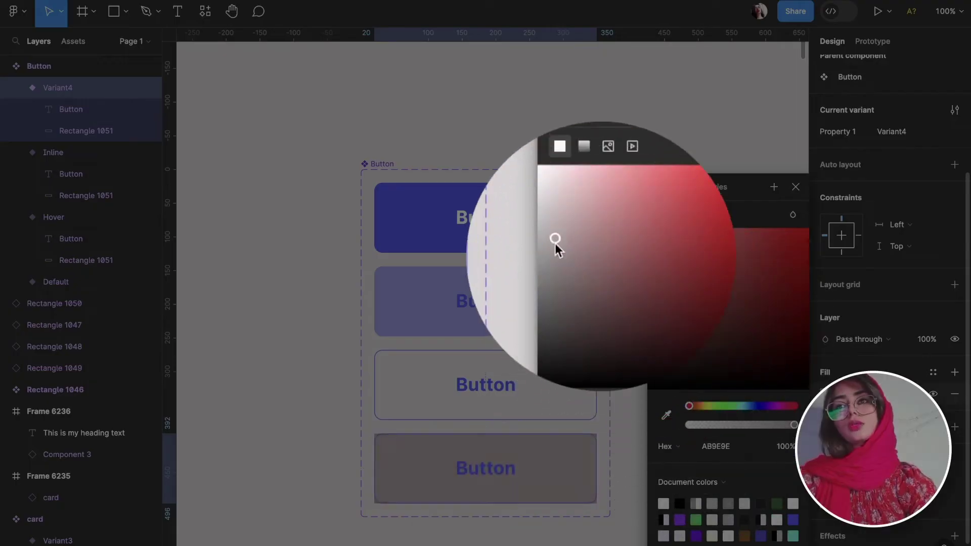
drag(542, 240, 542, 233)
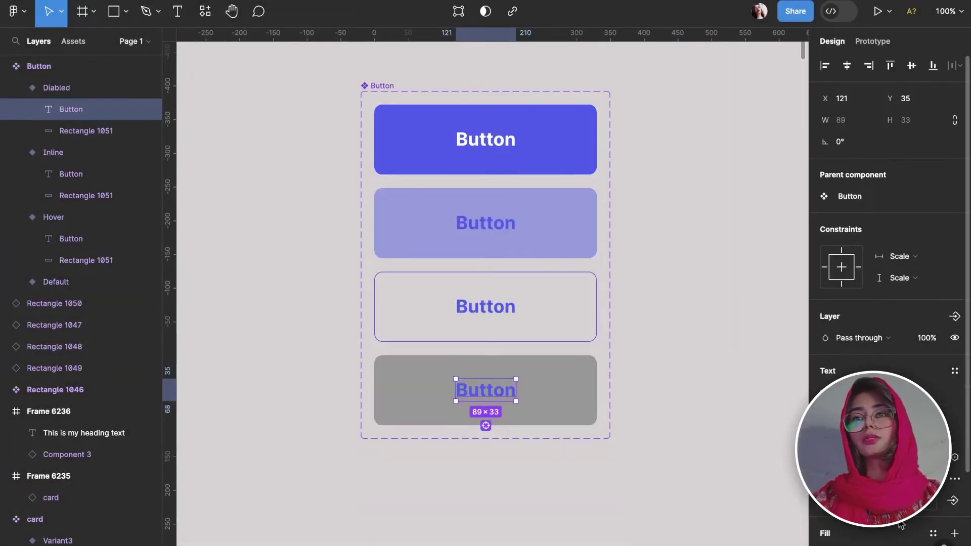
- Turn the fourth variant's label text grey (848484)
click(827, 544)
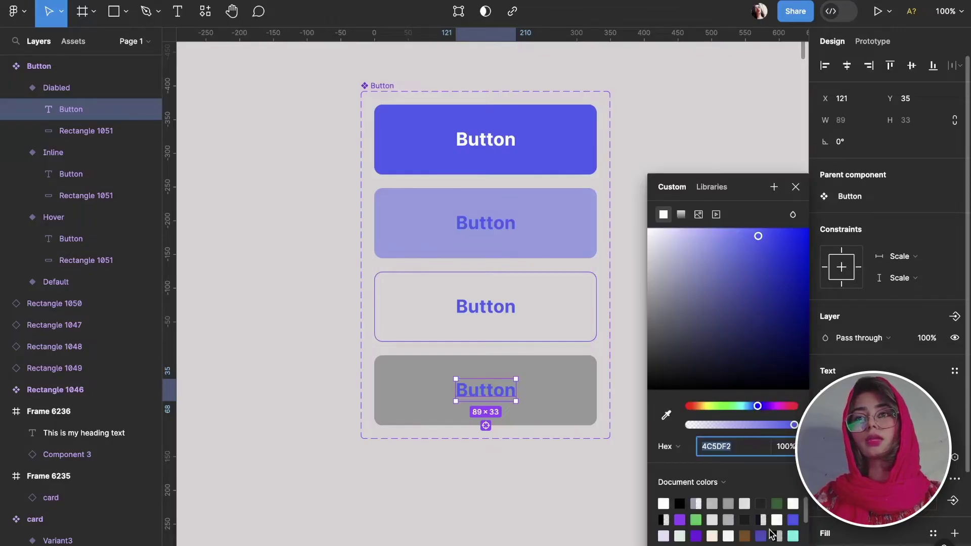
drag(689, 293, 638, 338)
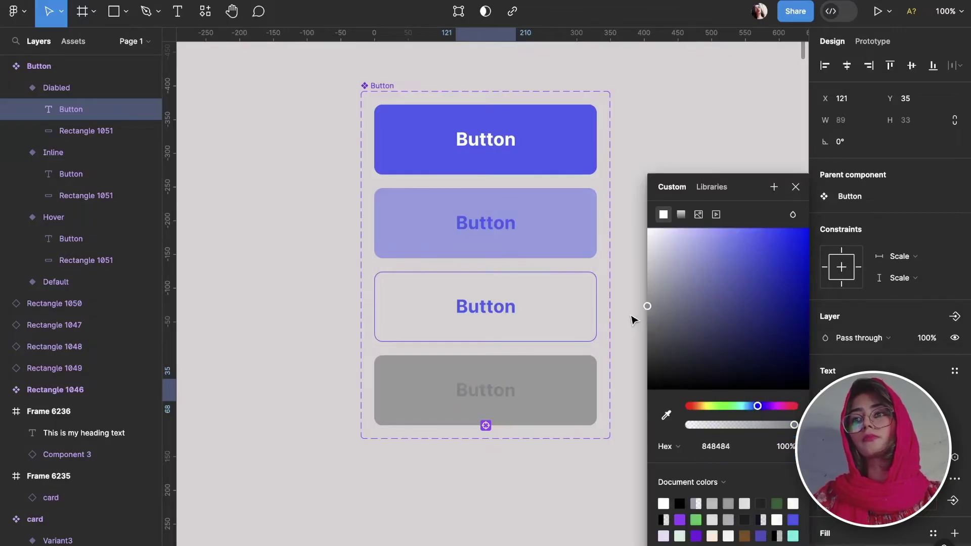
click(545, 486)
scroll(545, 486, down, 5)
- Place a Button instance of the Default variant to the right of the set
scroll(545, 486, down, 3)
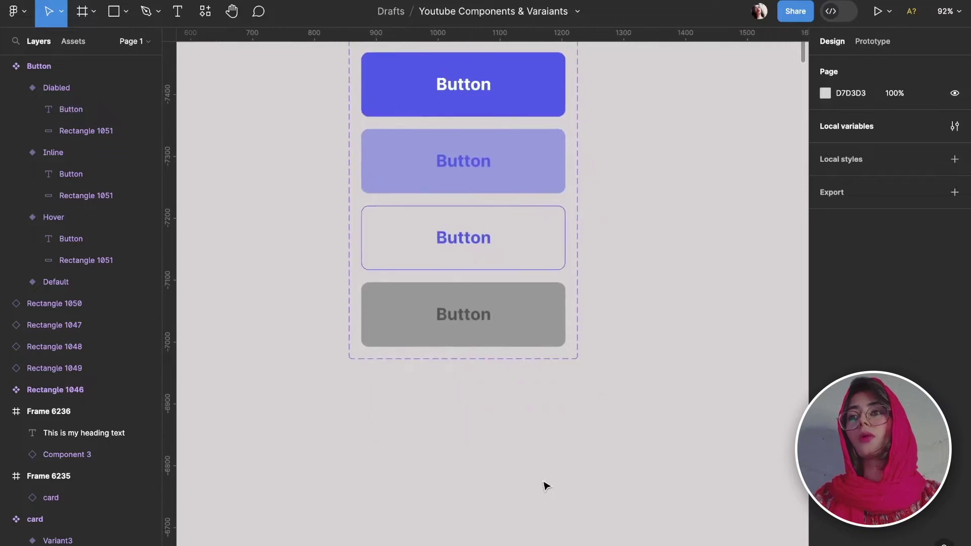
scroll(545, 486, up, 3)
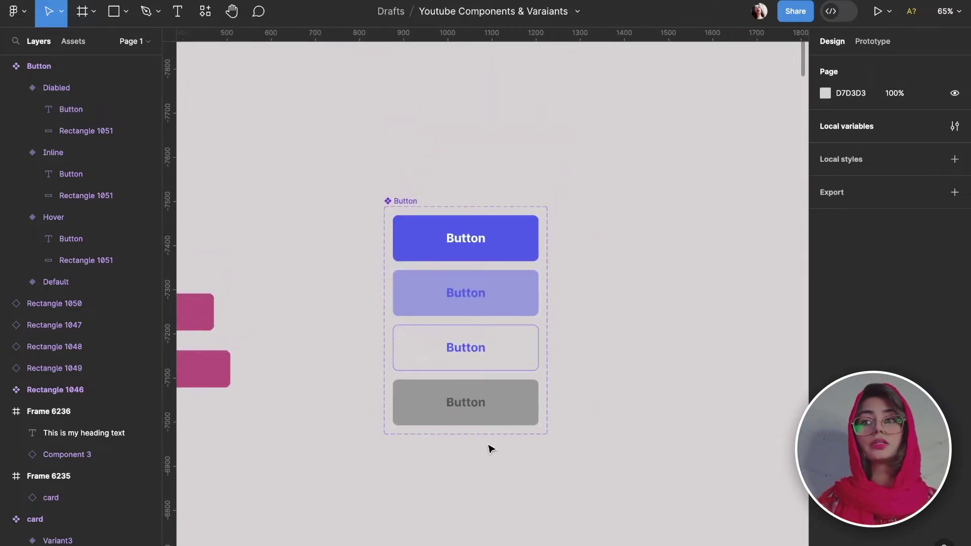
click(453, 239)
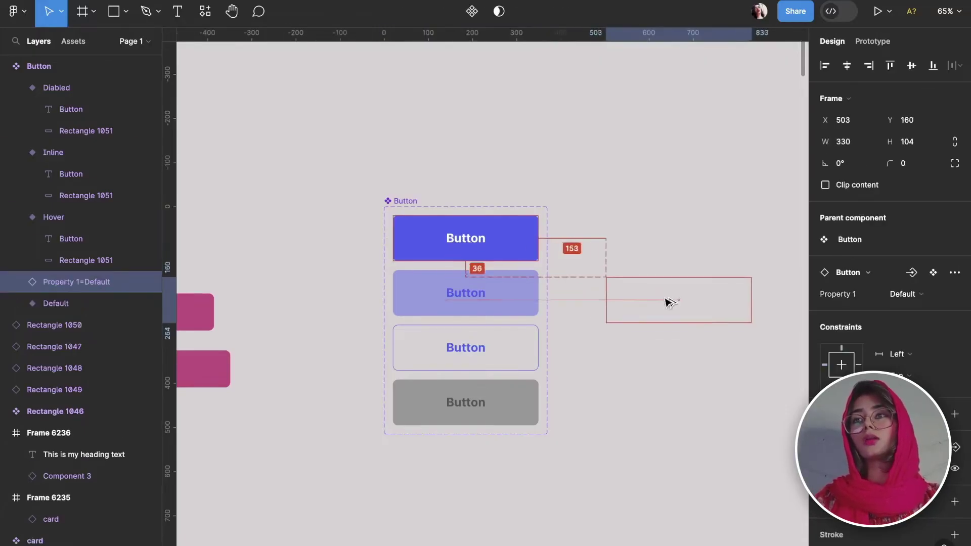
drag(453, 239, 666, 305)
scroll(666, 306, right, 3)
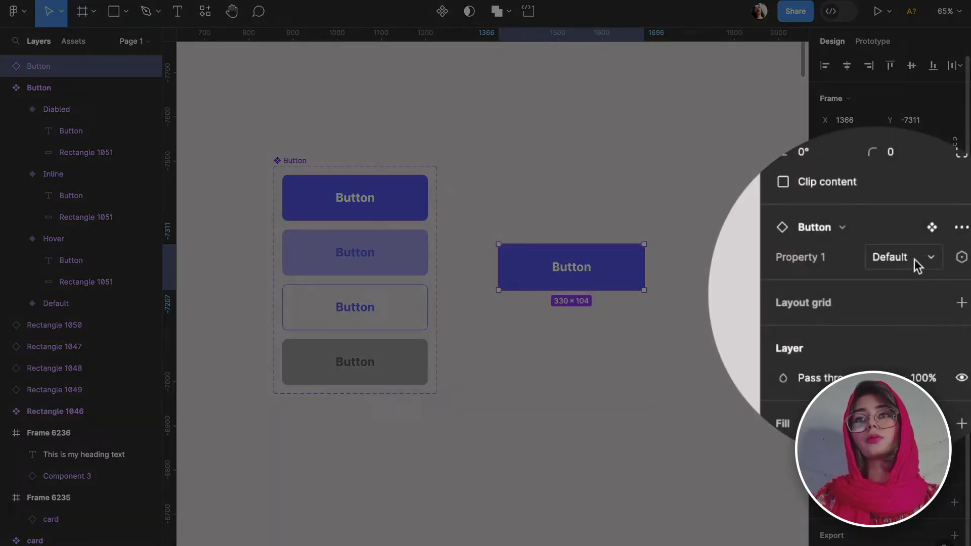
- Switch the instance to Hover, then to Inline
click(919, 261)
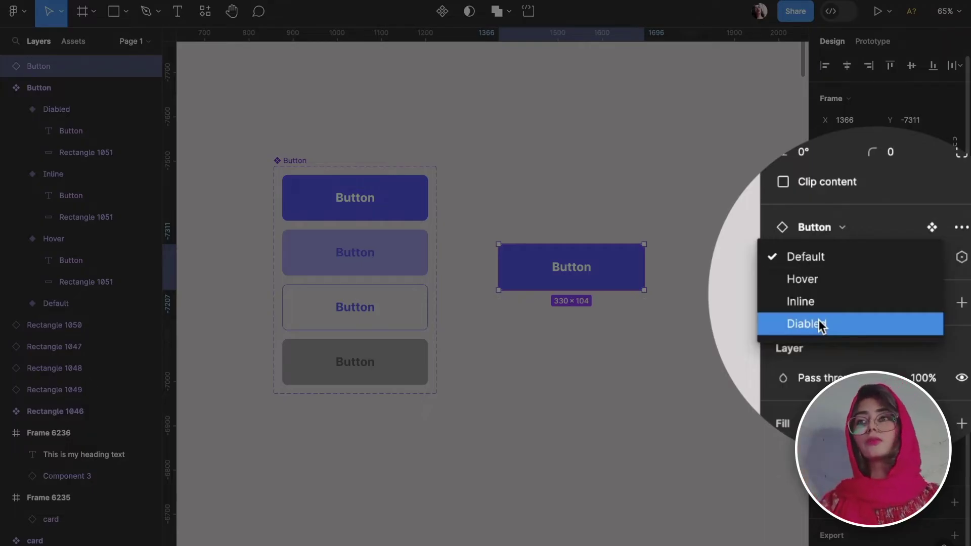
click(812, 287)
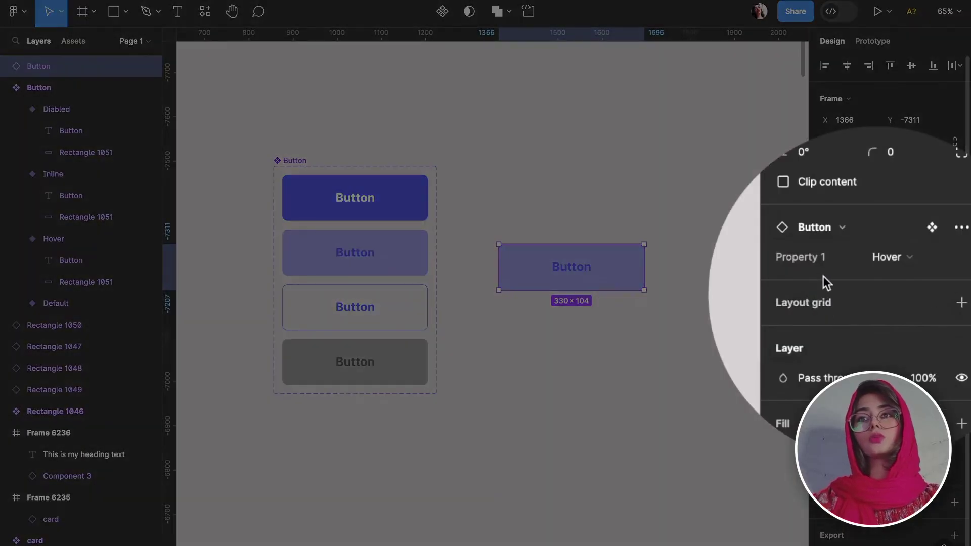
click(836, 237)
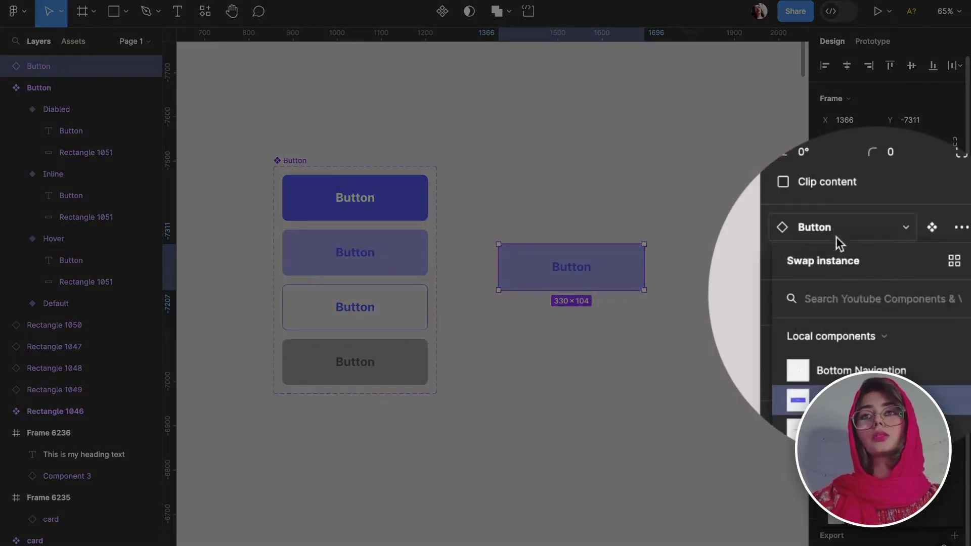
click(836, 235)
click(908, 257)
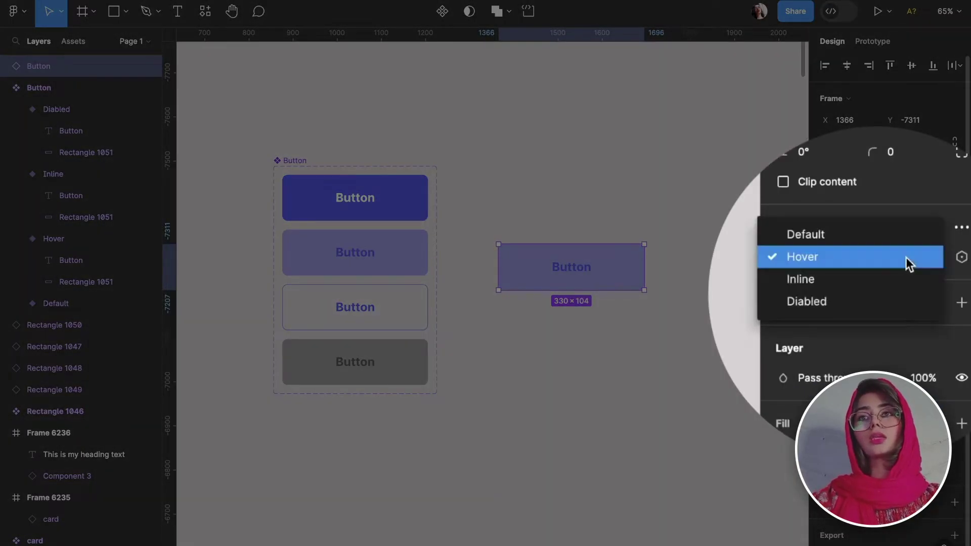
click(861, 282)
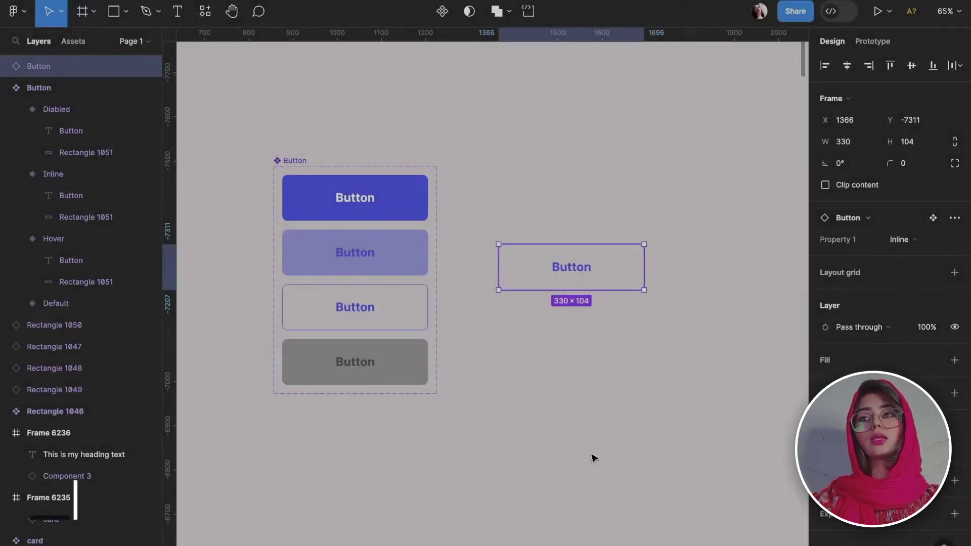
- Switch the Button instance to the Diabled variant and deselect it
click(588, 310)
click(575, 268)
click(930, 263)
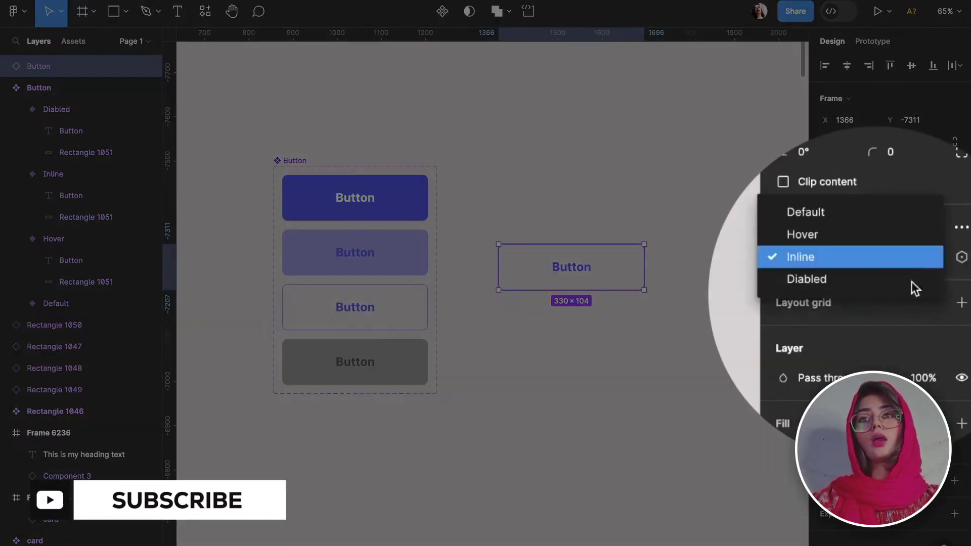
click(850, 282)
click(665, 336)
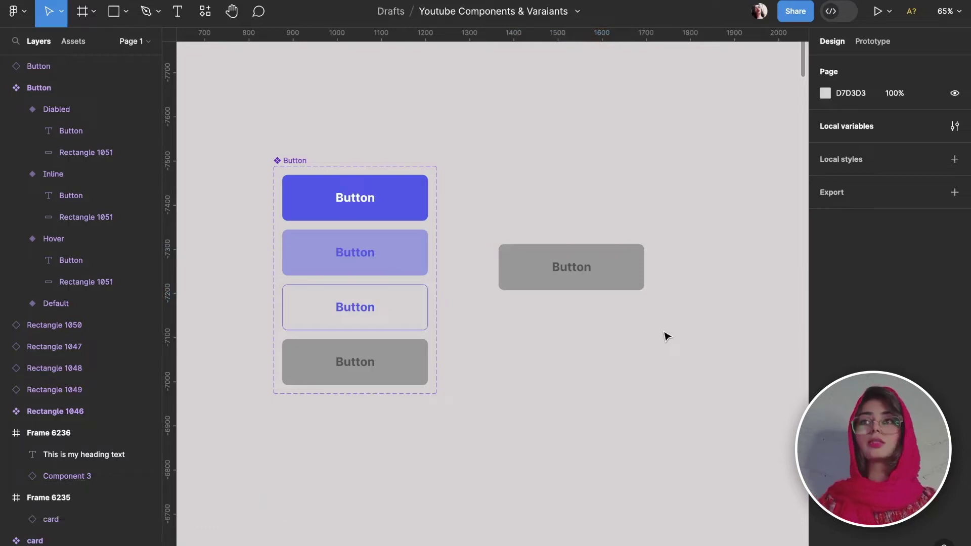
- Scroll through the Buttons Components community file
scroll(666, 336, down, 3)
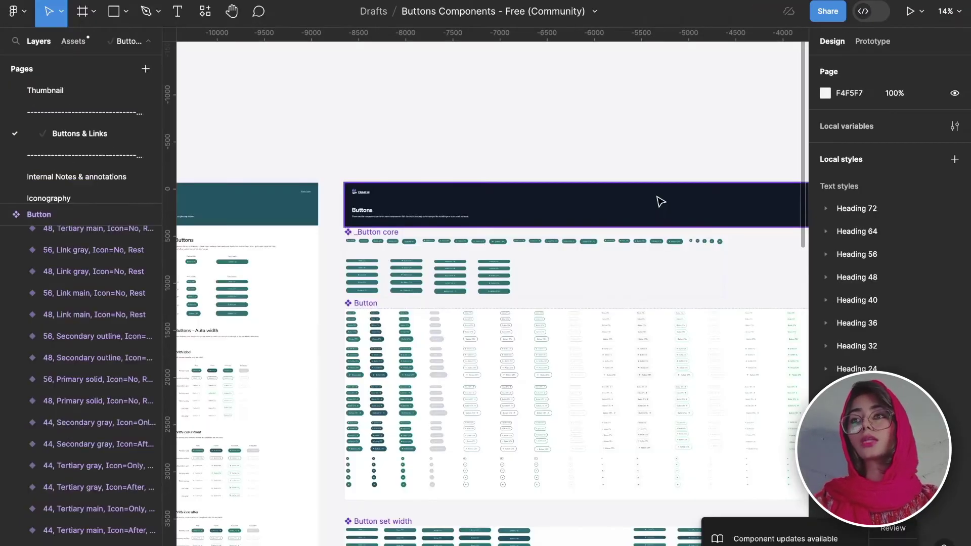
scroll(661, 201, up, 2)
scroll(661, 201, up, 3)
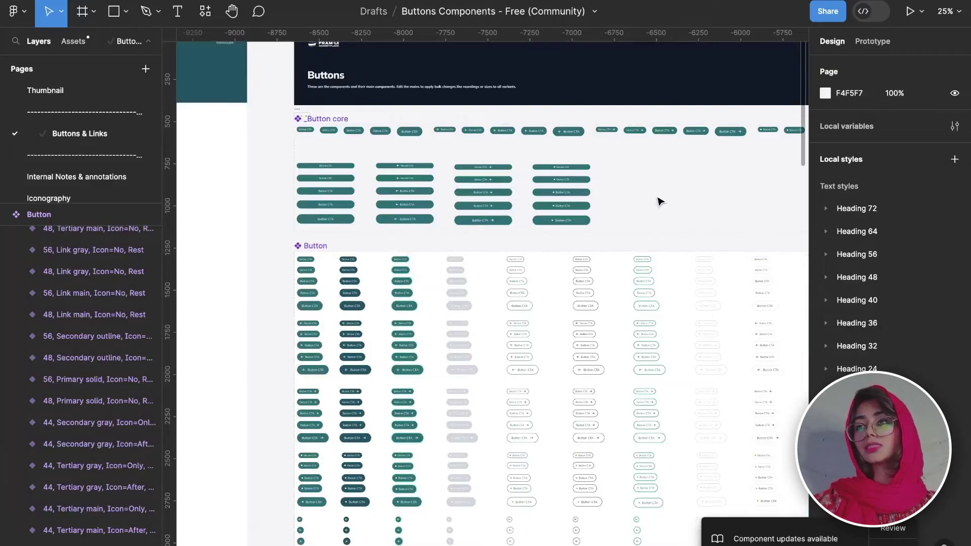
scroll(660, 201, down, 2)
scroll(661, 201, up, 2)
scroll(660, 202, up, 2)
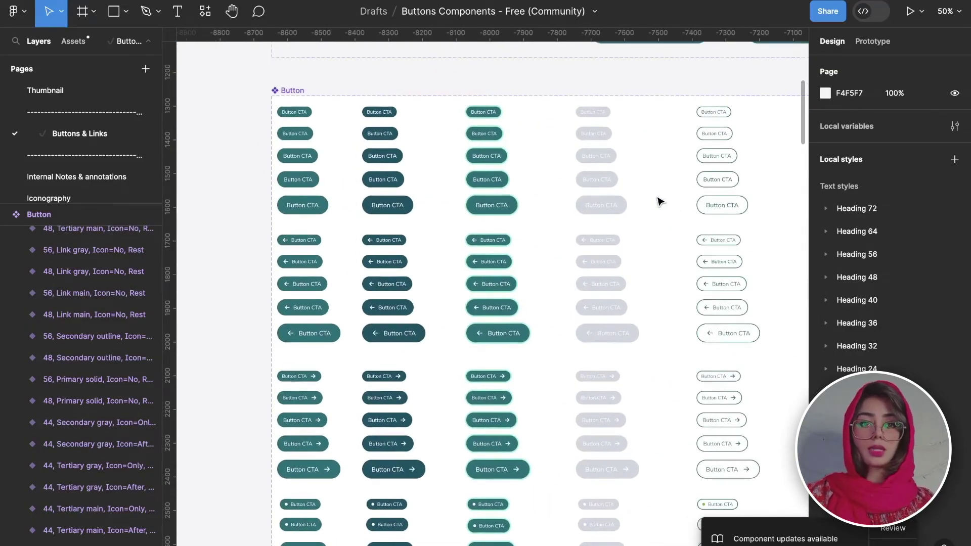
scroll(661, 201, down, 1)
- Begin a search in the Figma Community search box
scroll(660, 201, down, 3)
scroll(661, 202, down, 1)
scroll(661, 201, down, 1)
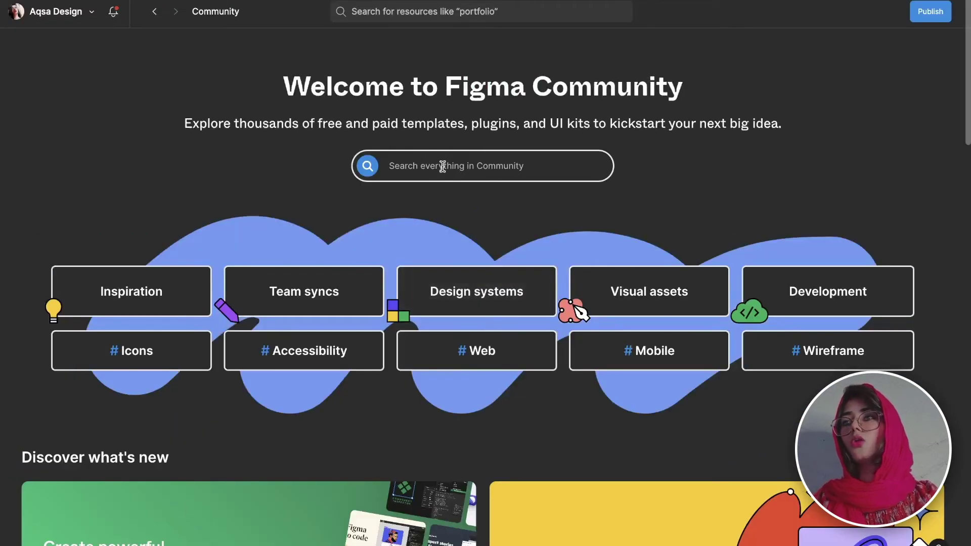
click(442, 167)
text(design )
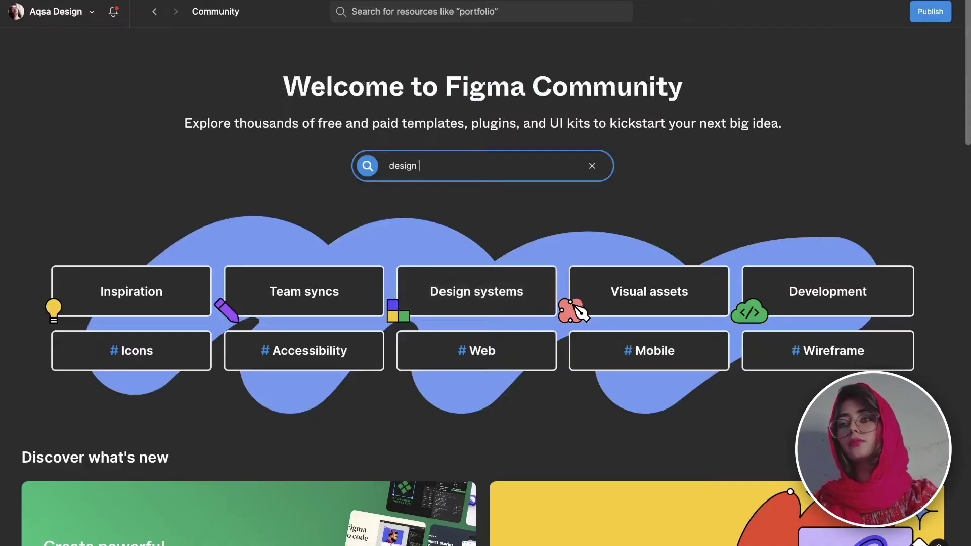
text(system)
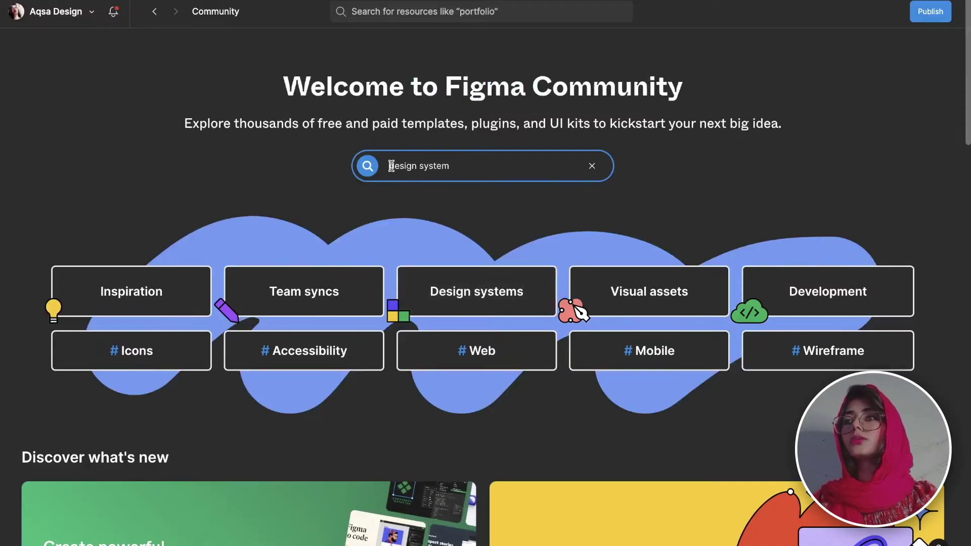
text(ios)
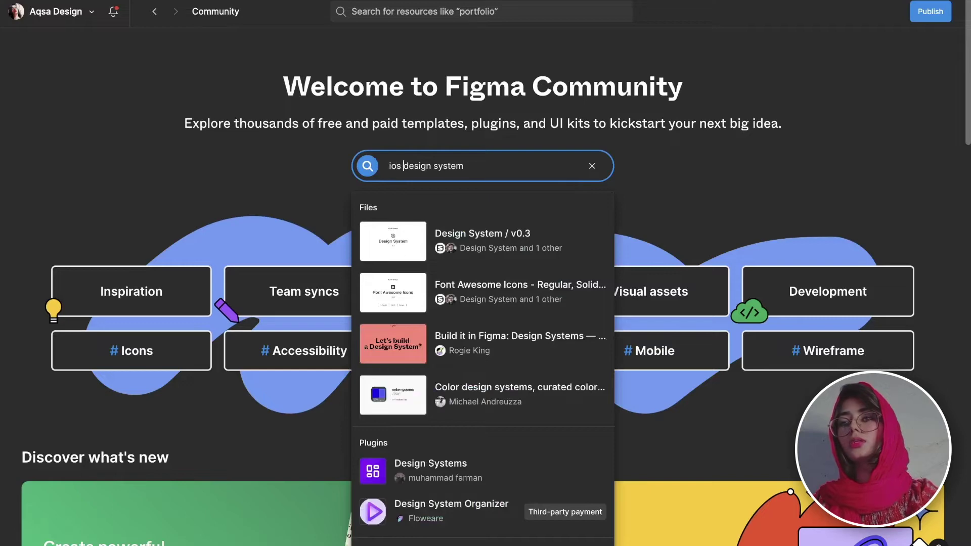
- Search Community for 'ios design system' and open the iOS 17 + iPadOS 17 resource
key(Return)
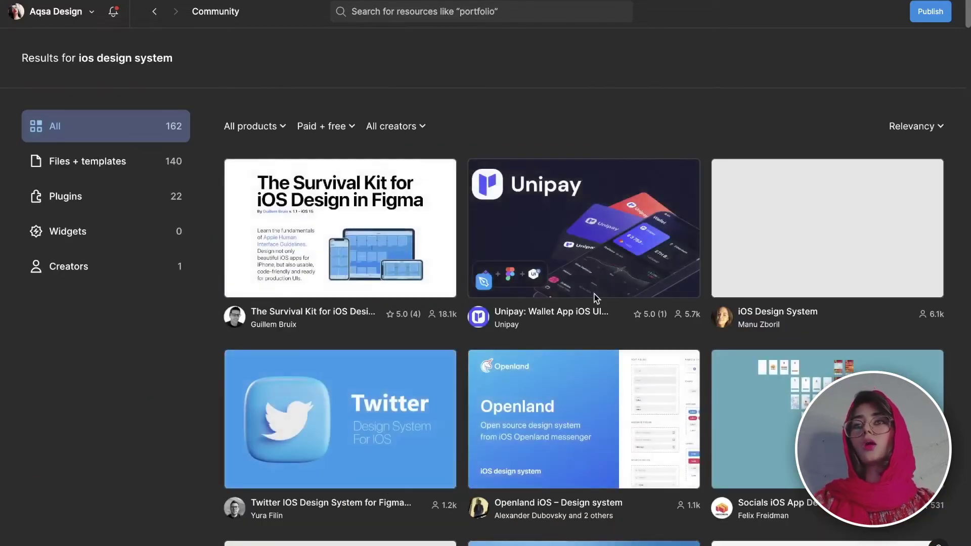
scroll(596, 298, down, 1)
scroll(596, 248, down, 4)
scroll(596, 248, down, 4)
scroll(596, 248, up, 1)
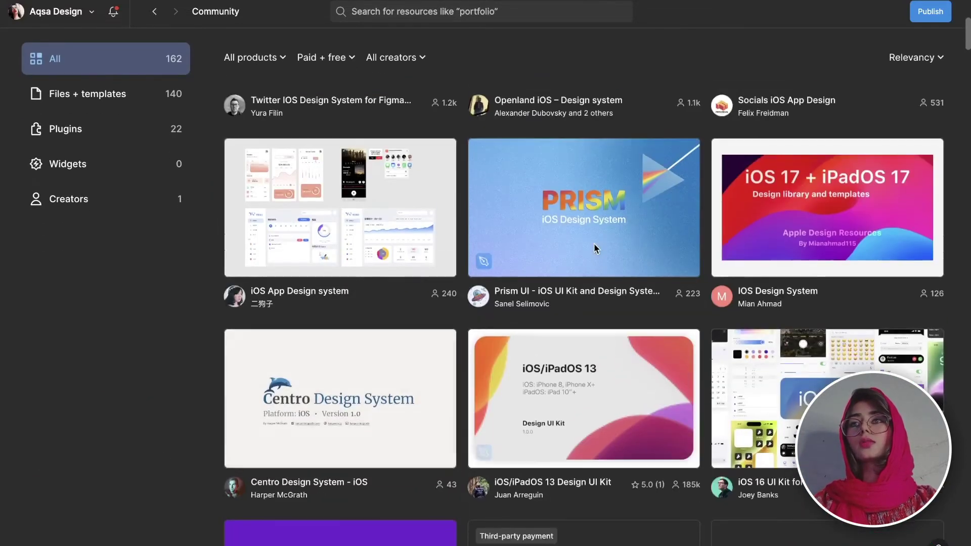
click(819, 187)
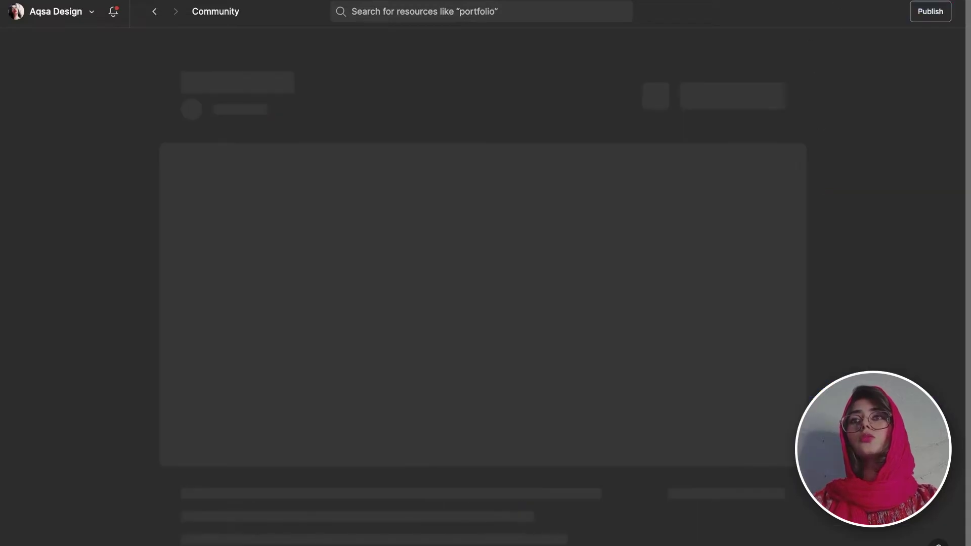
scroll(566, 266, down, 3)
scroll(567, 265, up, 3)
- Pan and zoom to inspect _Dot, _Button core and the Button component set
scroll(567, 267, up, 3)
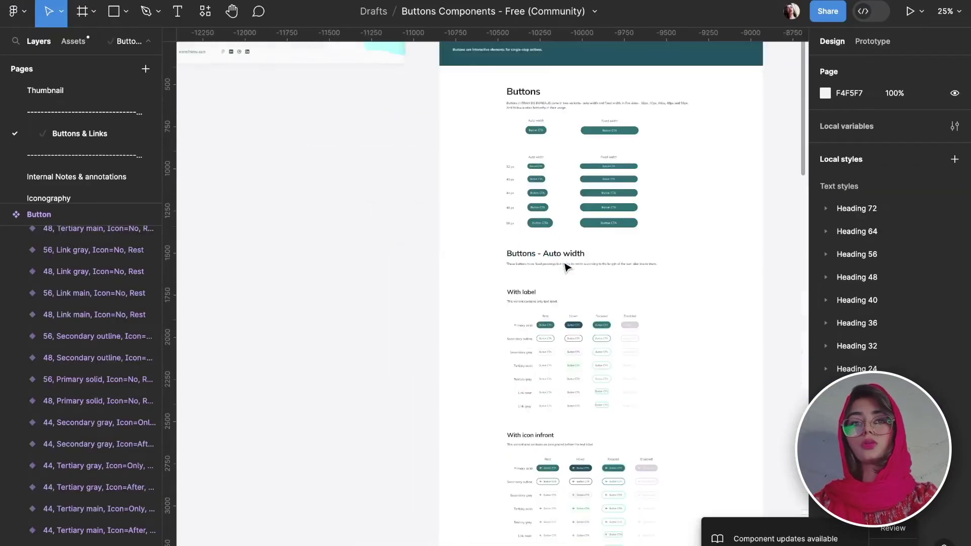
scroll(566, 267, up, 1)
scroll(566, 267, right, 2)
scroll(567, 267, up, 3)
scroll(566, 267, up, 2)
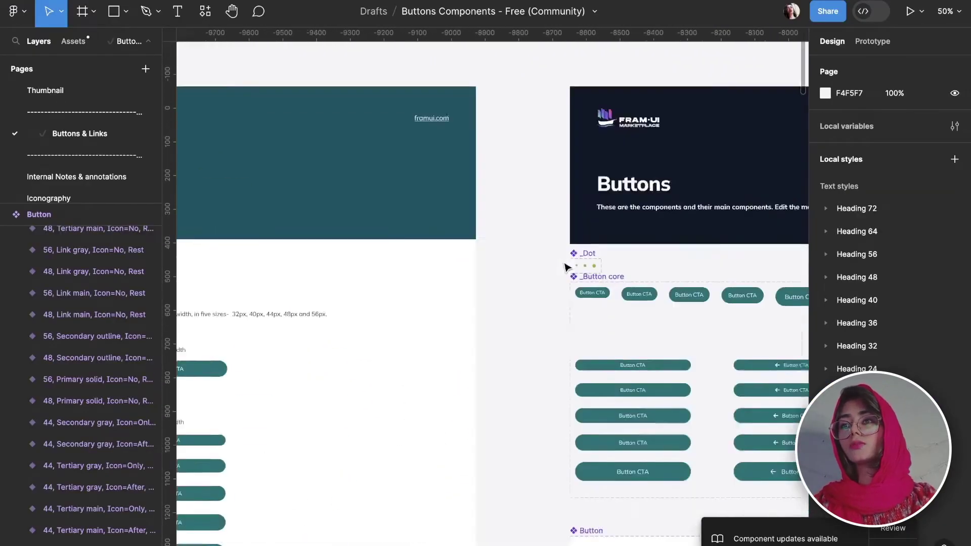
scroll(566, 266, right, 5)
scroll(566, 266, down, 2)
scroll(567, 267, up, 3)
scroll(567, 266, up, 3)
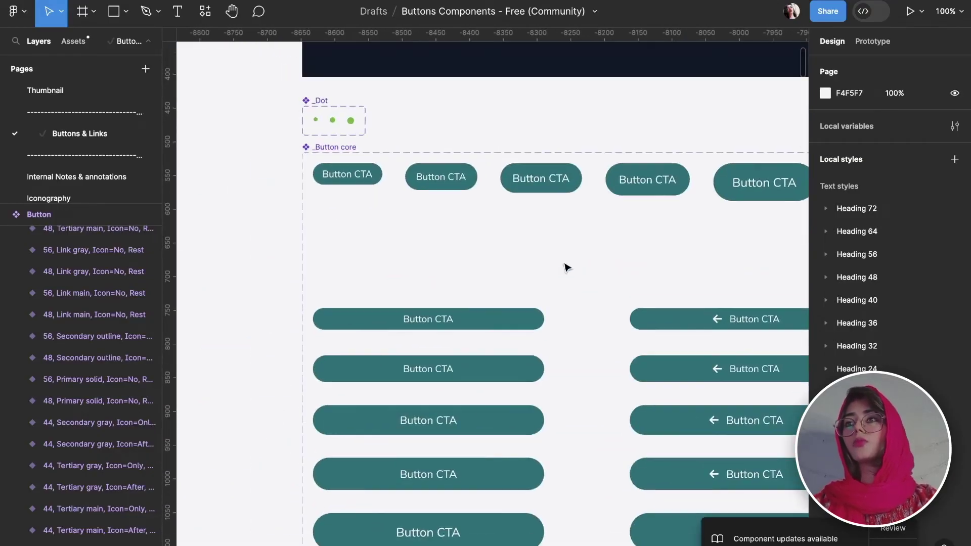
scroll(497, 243, down, 3)
scroll(497, 243, up, 2)
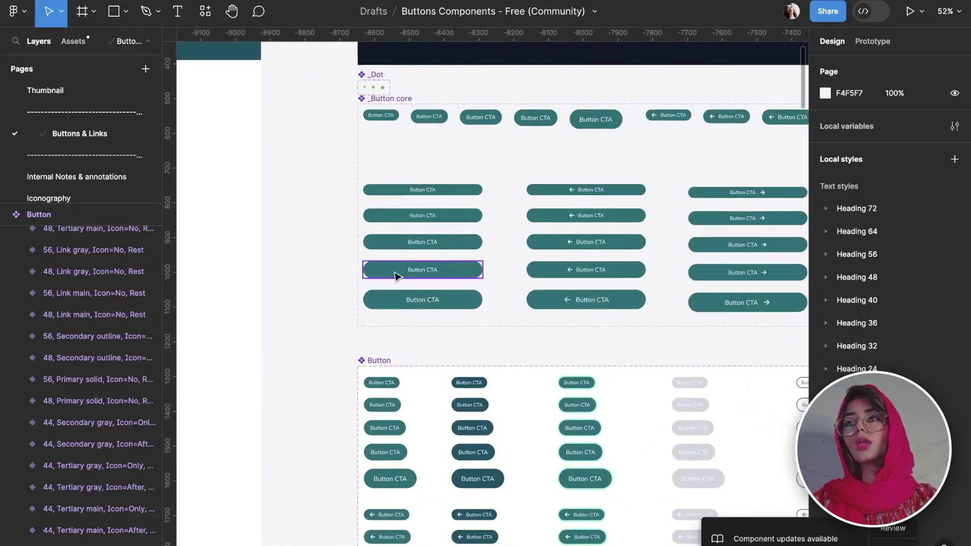
scroll(543, 466, down, 3)
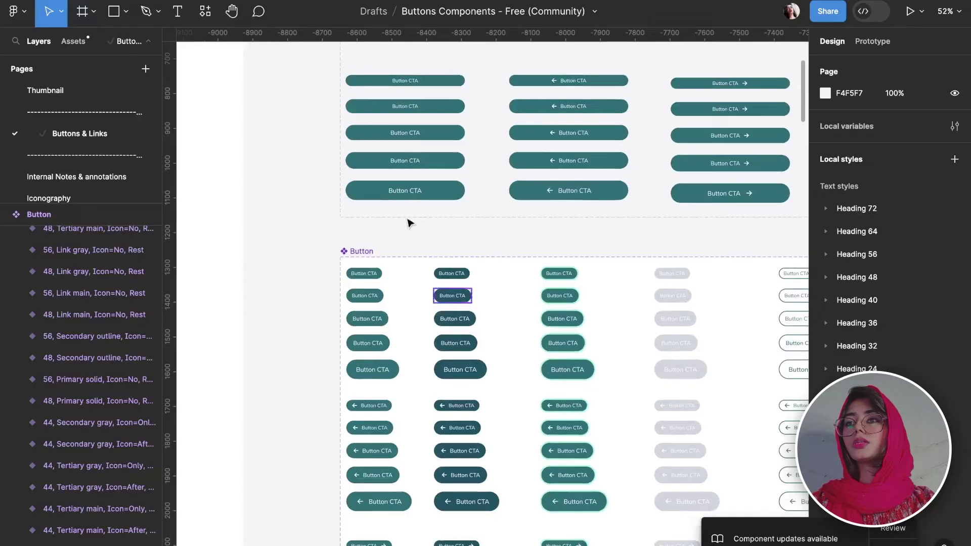
click(372, 253)
scroll(539, 317, down, 3)
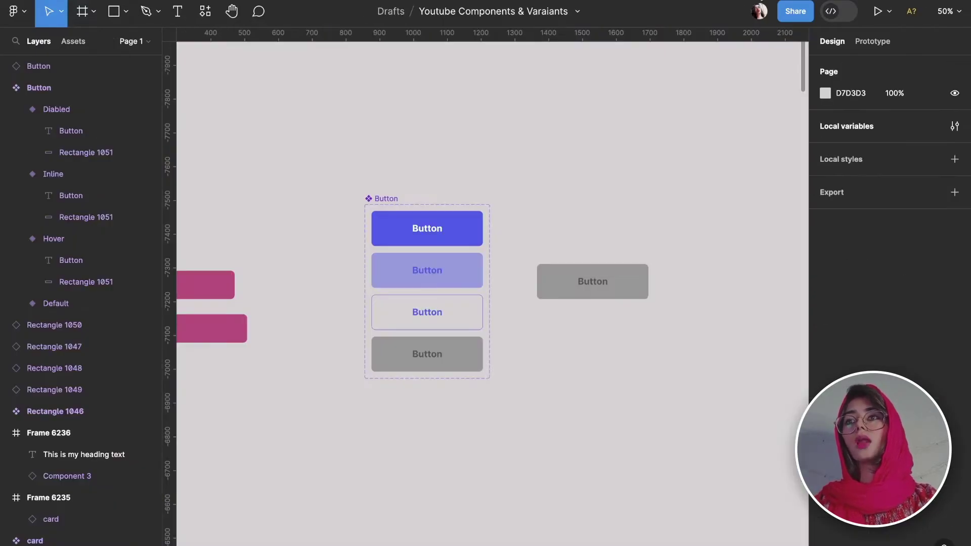
- Move the grey Button instance lower and select the four-variant Button set
click(626, 266)
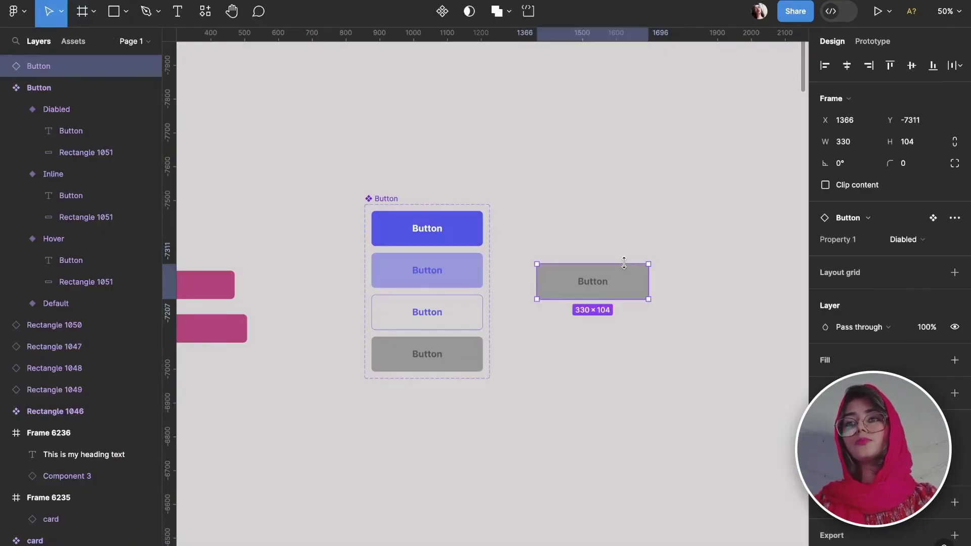
drag(591, 290, 447, 544)
click(386, 198)
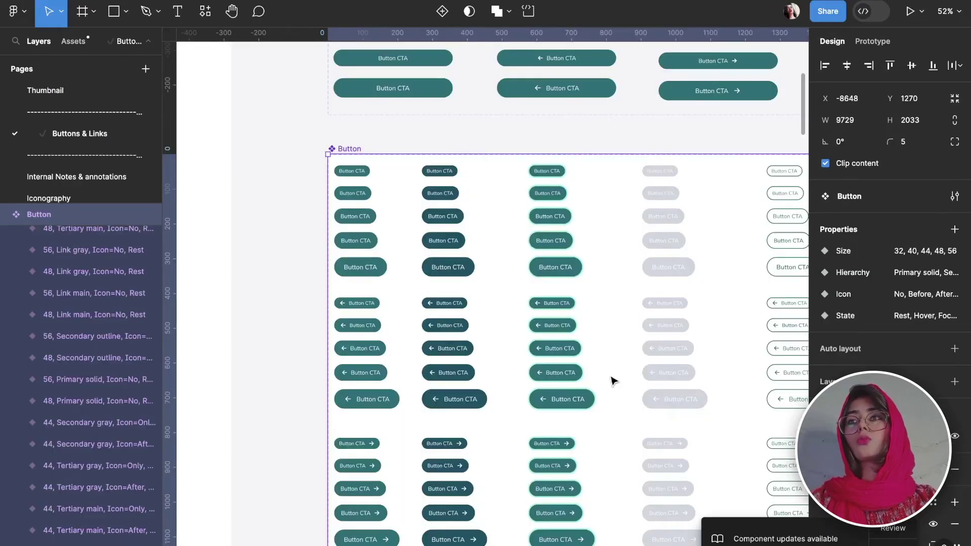
- Alt-drag the 56 Primary solid Button variant out of the set to place an instance at its left
scroll(370, 283, left, 2)
scroll(319, 278, down, 5)
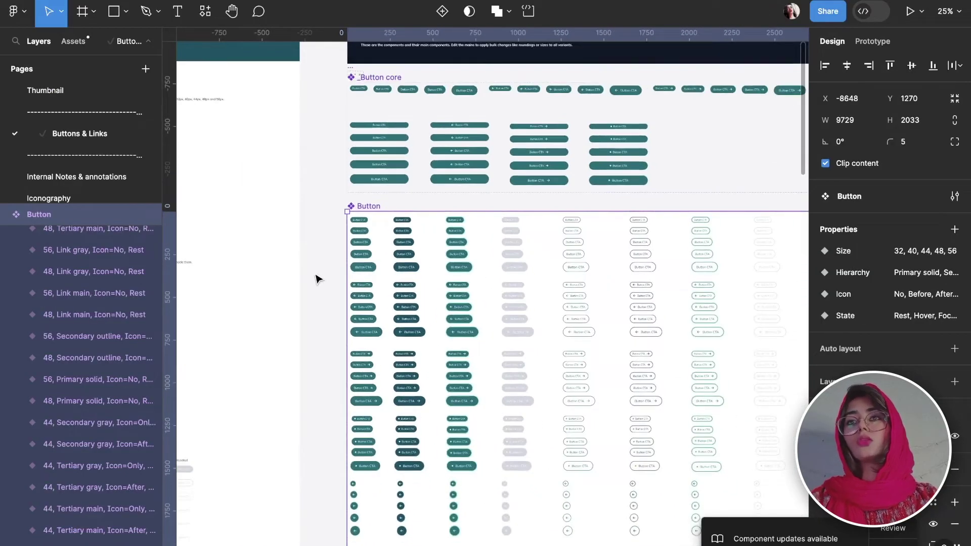
click(316, 279)
click(365, 267)
scroll(371, 274, left, 8)
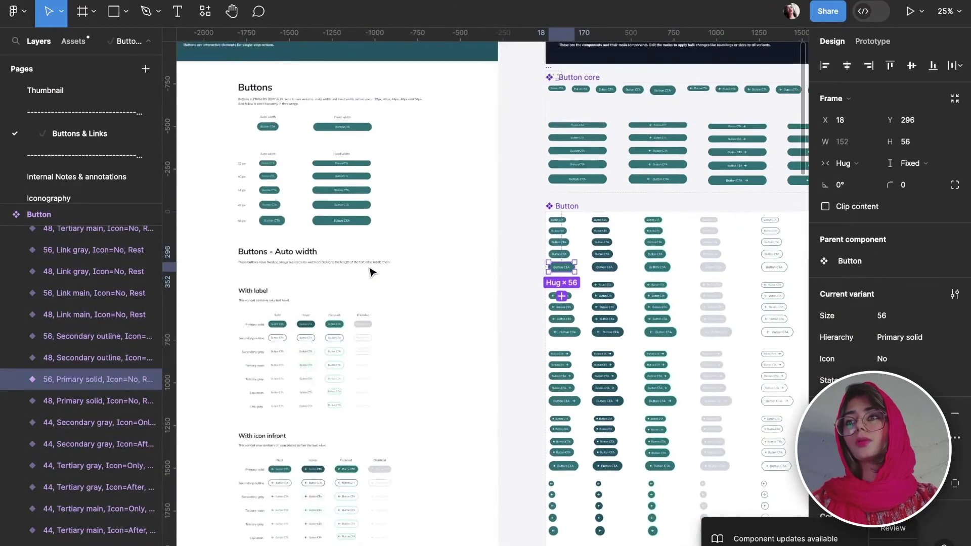
scroll(370, 273, up, 2)
scroll(370, 274, up, 2)
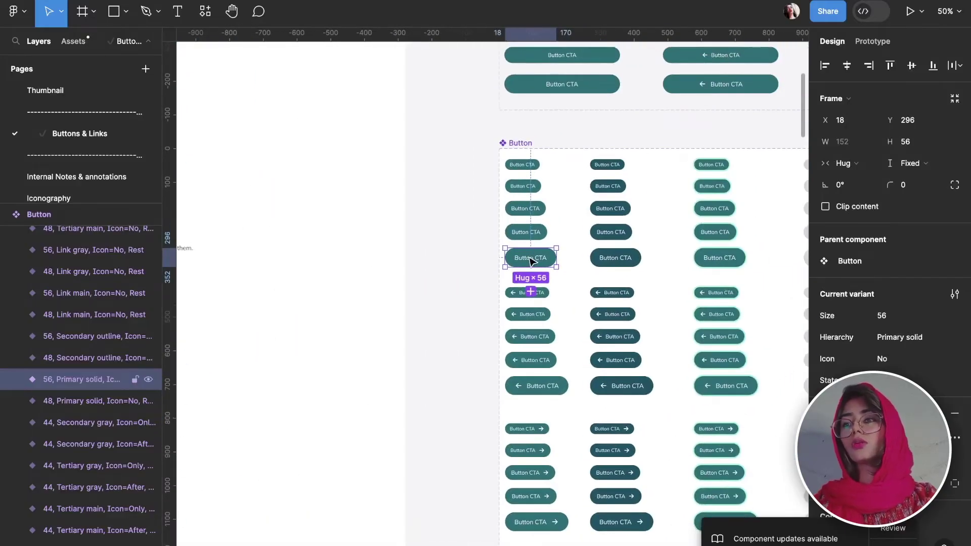
drag(531, 262, 447, 259)
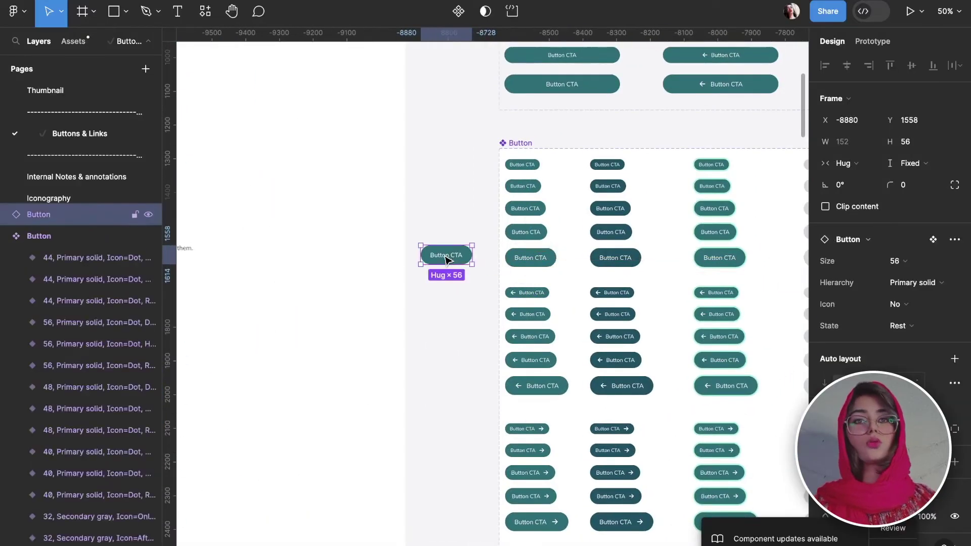
scroll(446, 256, up, 4)
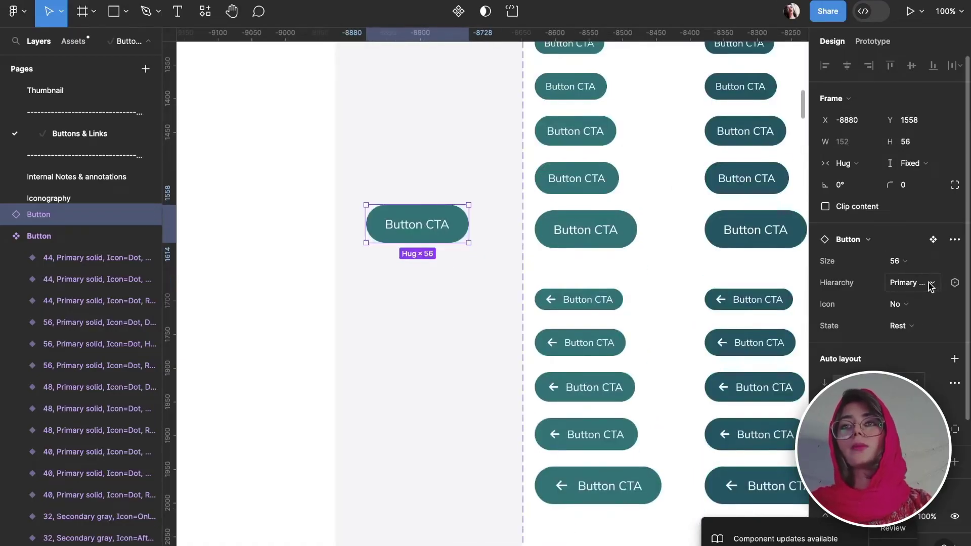
scroll(293, 372, down, 3)
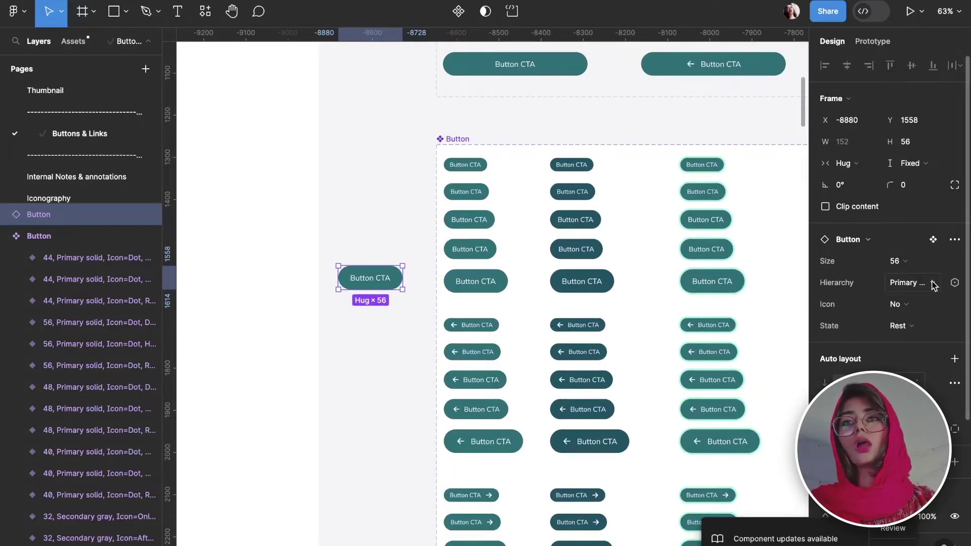
scroll(549, 398, down, 2)
scroll(546, 394, down, 2)
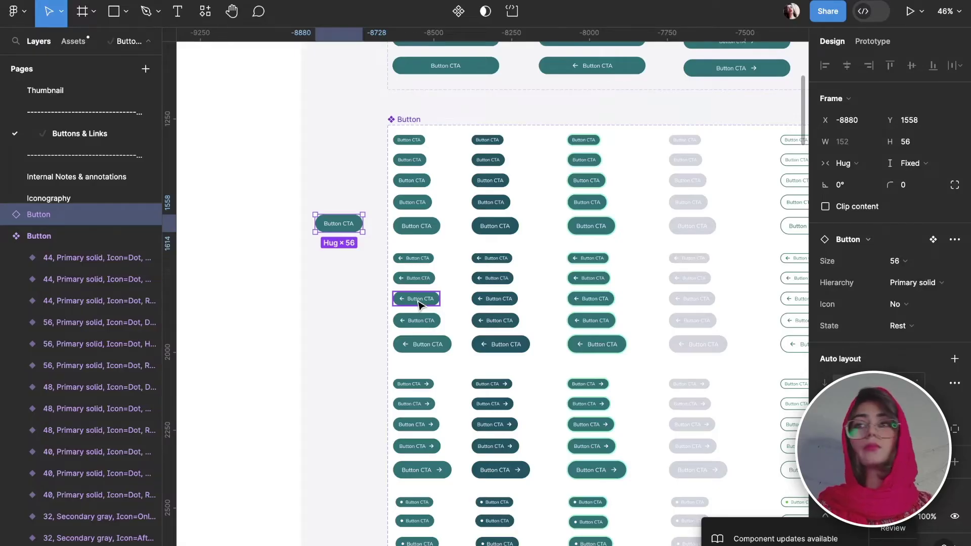
- Deselect the new Button instance and view the canvas at 100% zoom
scroll(495, 304, right, 5)
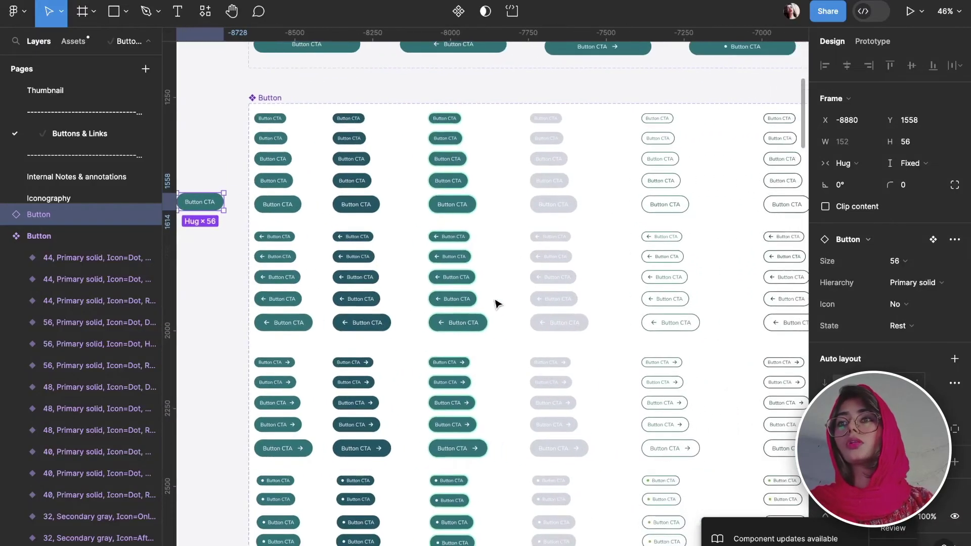
scroll(408, 251, left, 1)
click(419, 254)
key(shift+0)
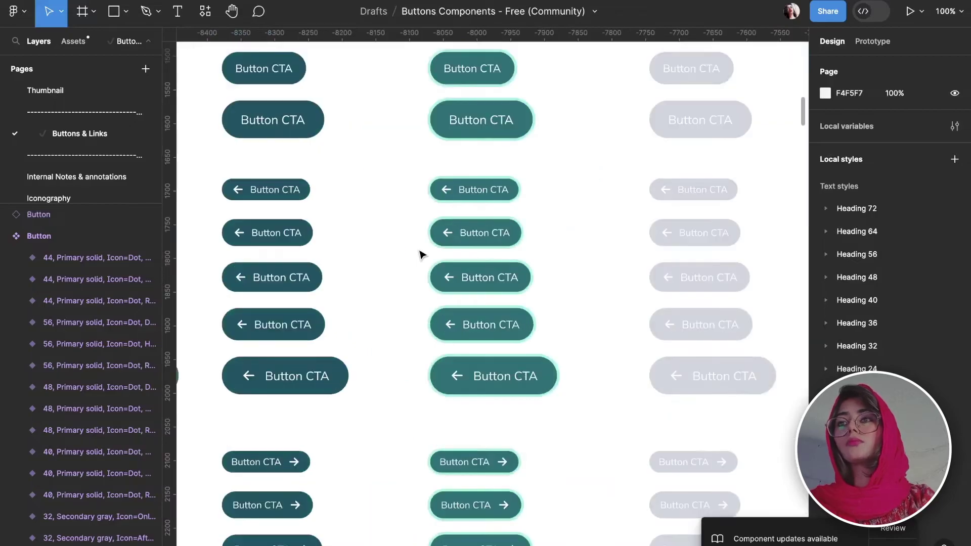
scroll(531, 276, down, 3)
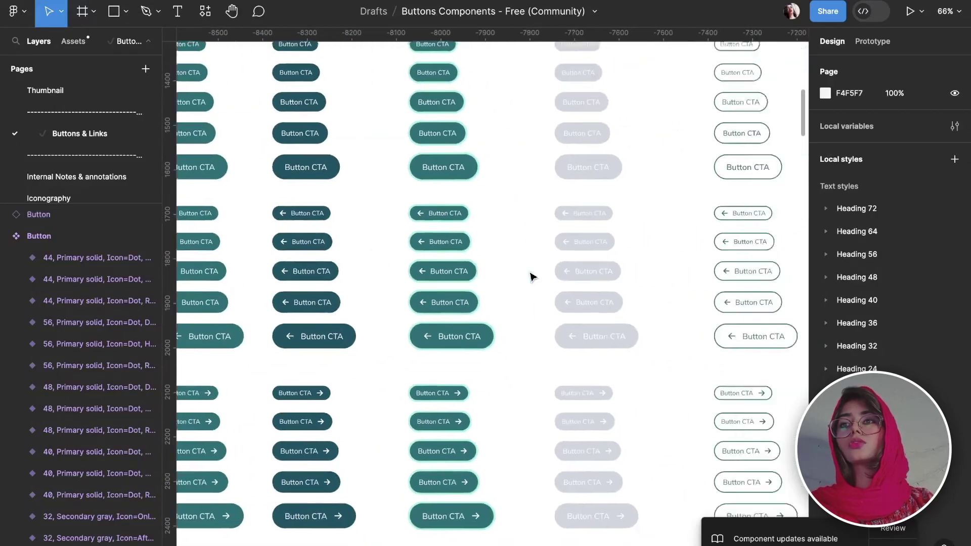
scroll(516, 232, down, 2)
scroll(531, 393, down, 2)
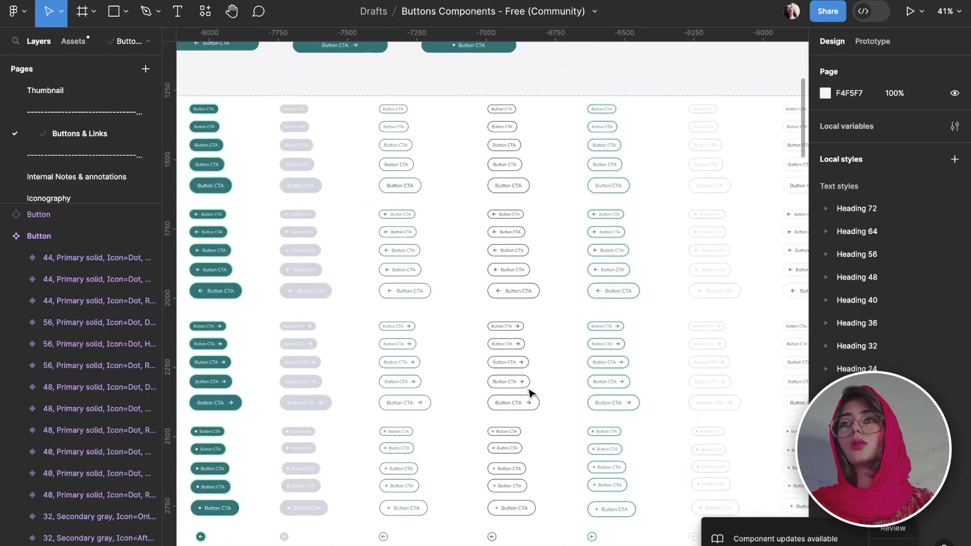
scroll(529, 392, down, 1)
scroll(531, 390, up, 1)
scroll(532, 389, up, 2)
scroll(531, 389, up, 3)
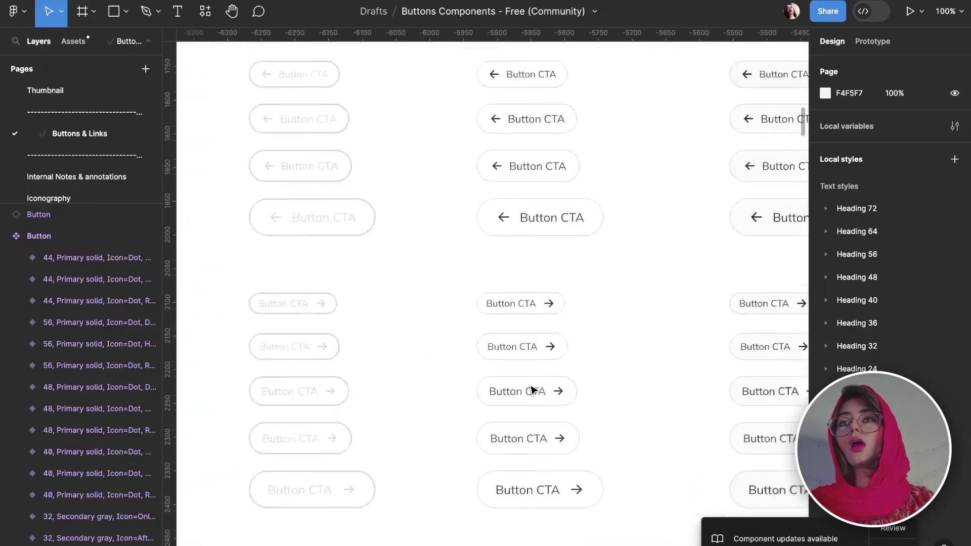
scroll(531, 389, down, 3)
scroll(531, 389, down, 1)
scroll(531, 389, up, 5)
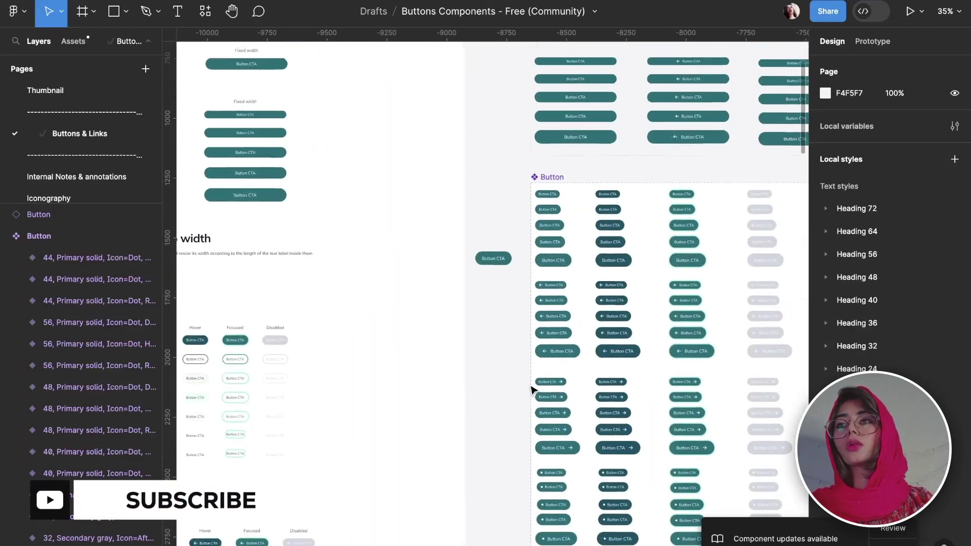
scroll(531, 386, up, 10)
scroll(532, 382, up, 3)
- Try the instance as Secondary outline, Tertiary main and Link main, then restore Primary solid
click(445, 256)
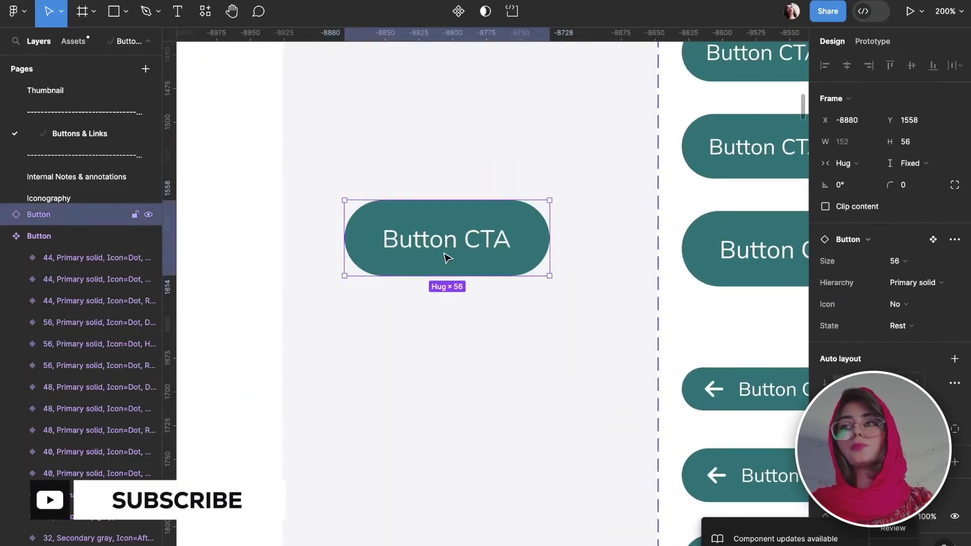
click(919, 287)
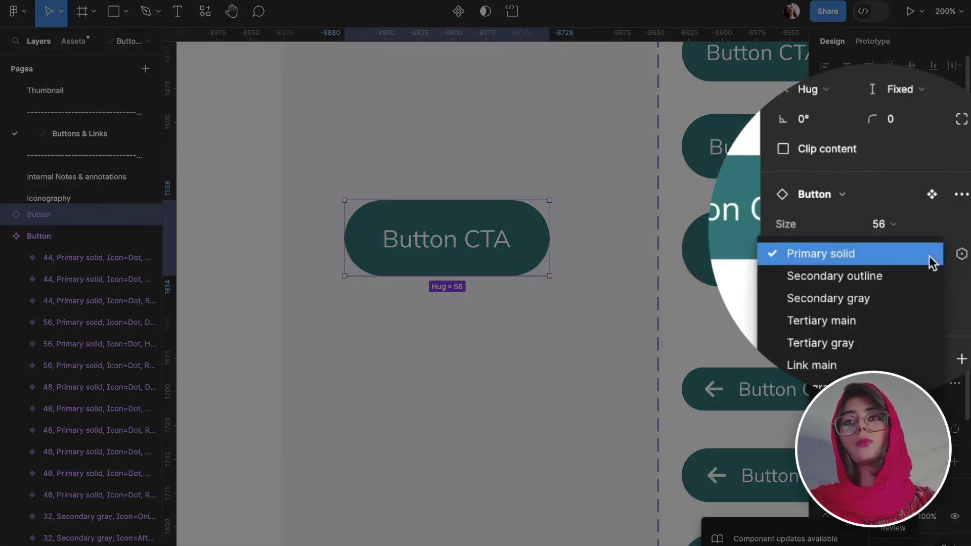
click(912, 298)
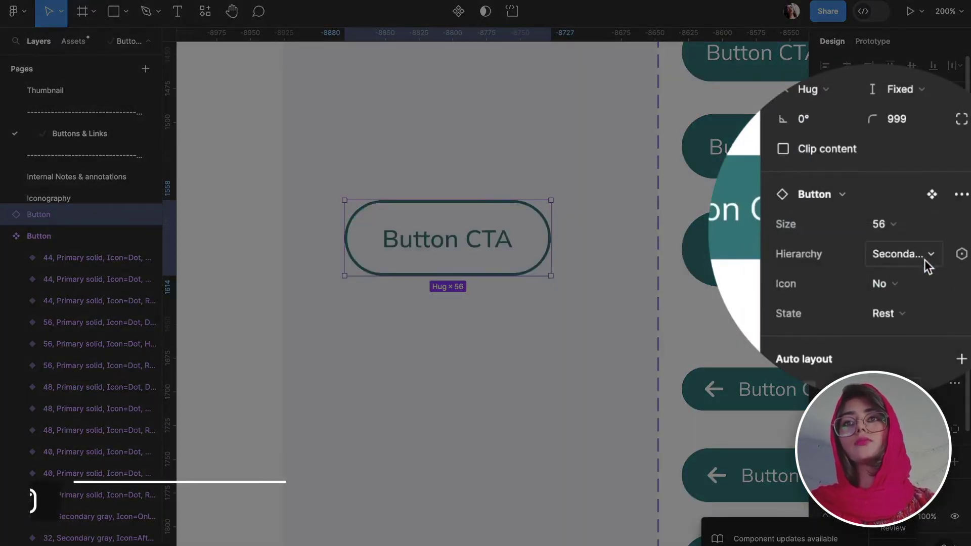
click(925, 259)
click(882, 298)
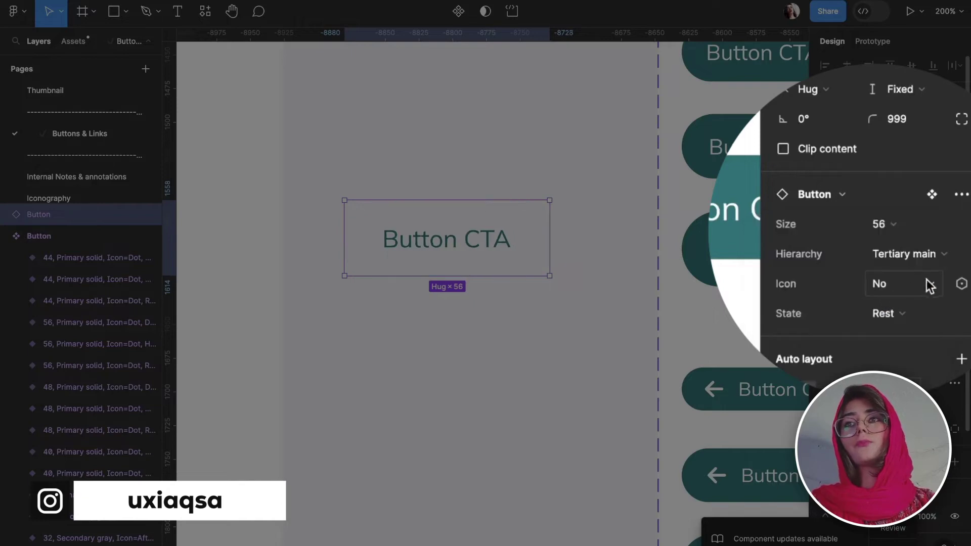
click(918, 263)
click(889, 298)
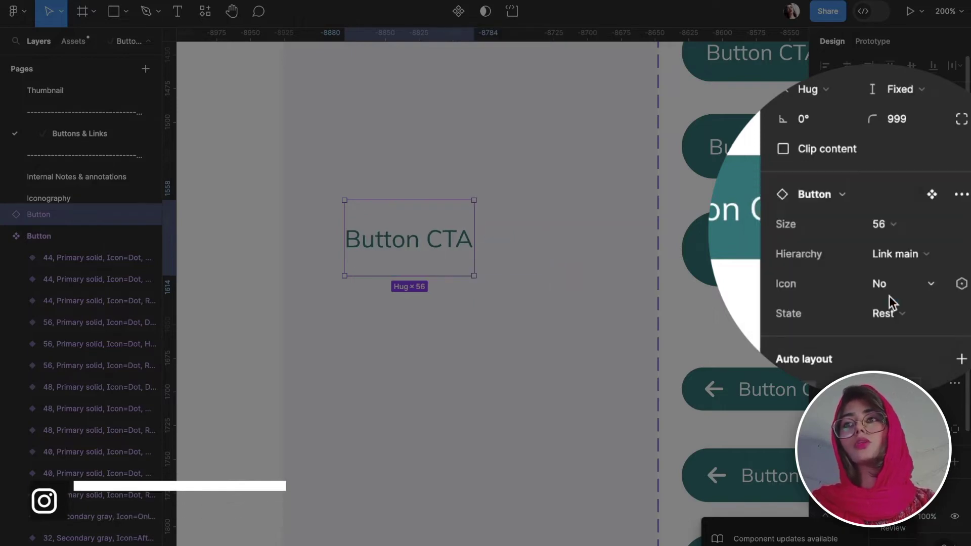
click(920, 256)
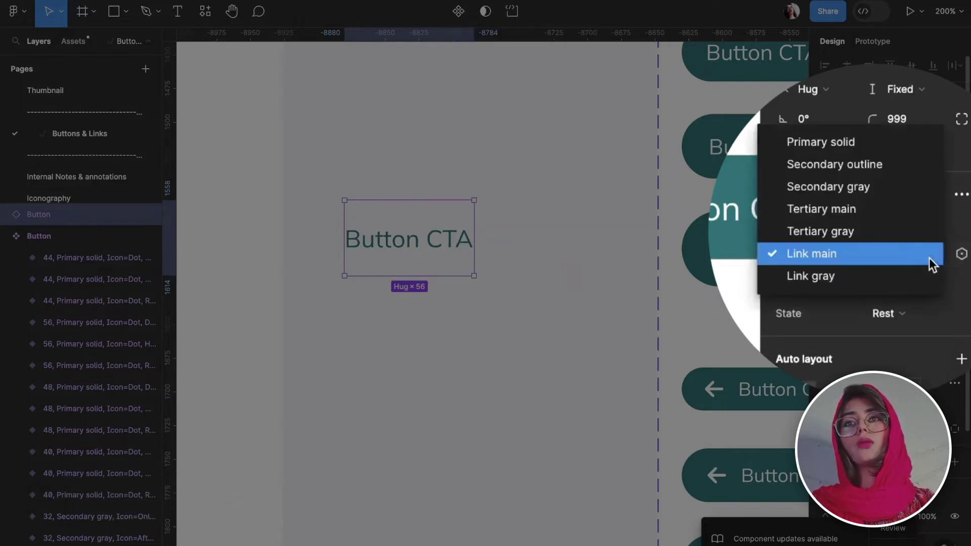
click(836, 148)
- Change the Button instance's size from 56 to 44, then to 32
scroll(499, 251, down, 5)
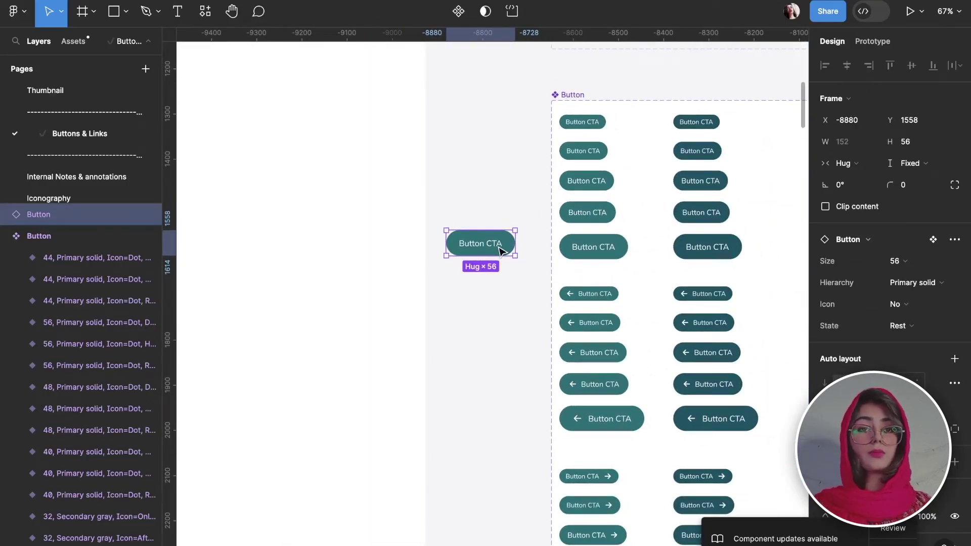
scroll(499, 251, right, 2)
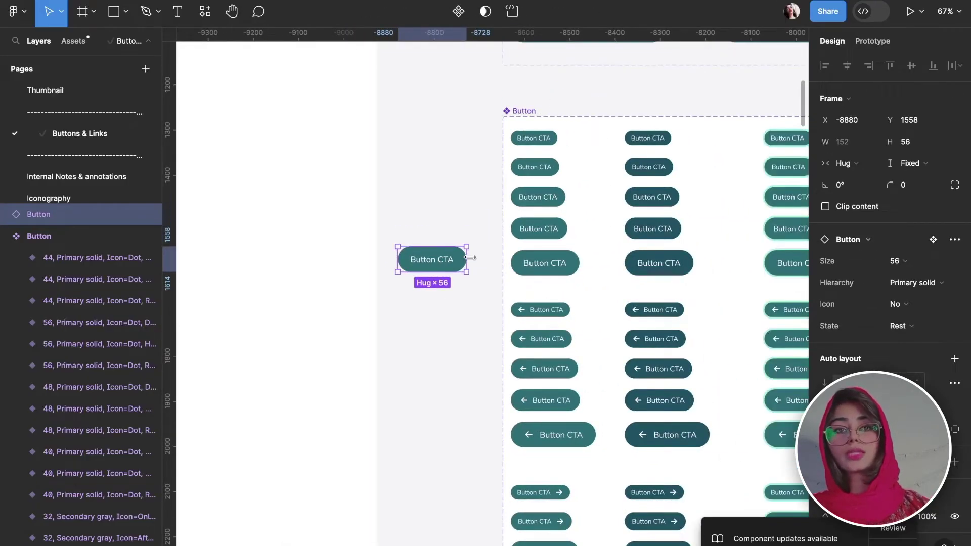
click(898, 261)
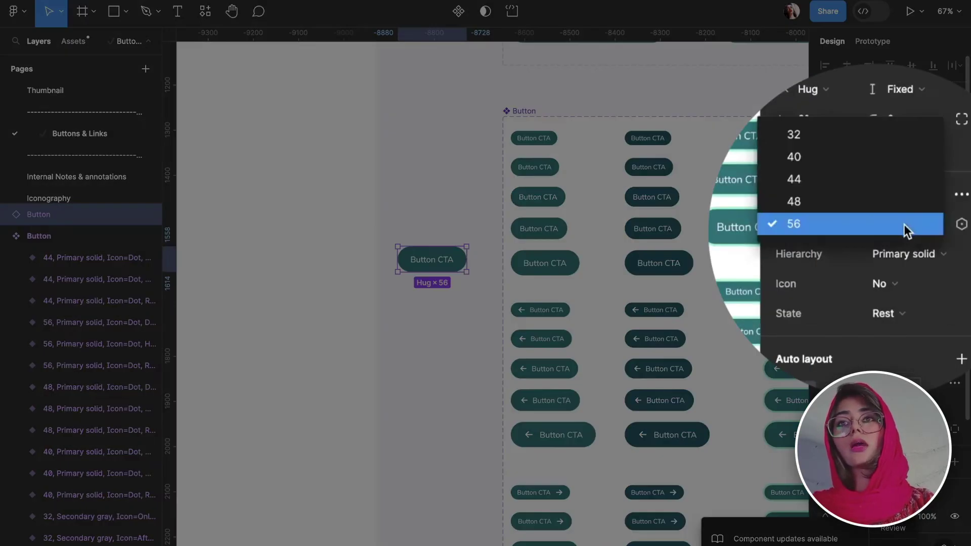
click(845, 181)
click(903, 225)
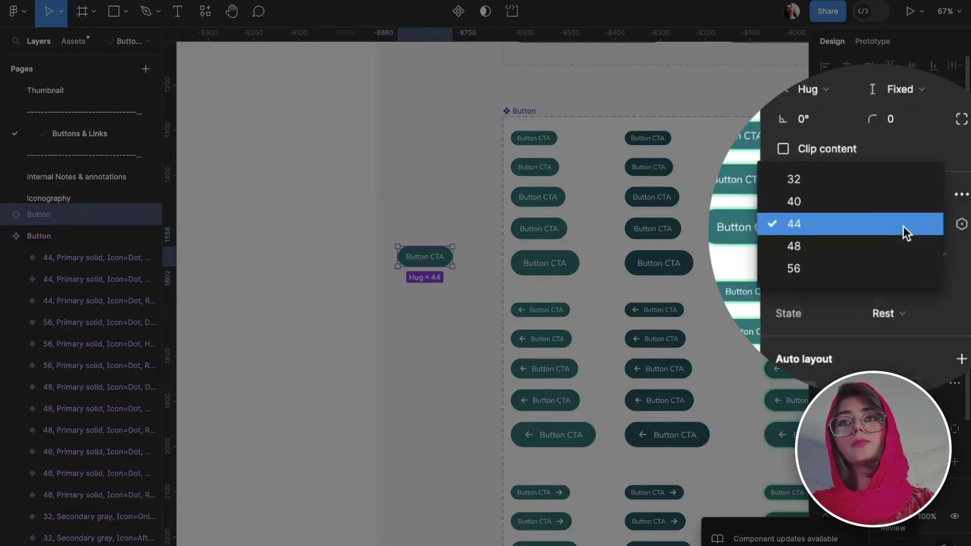
click(860, 186)
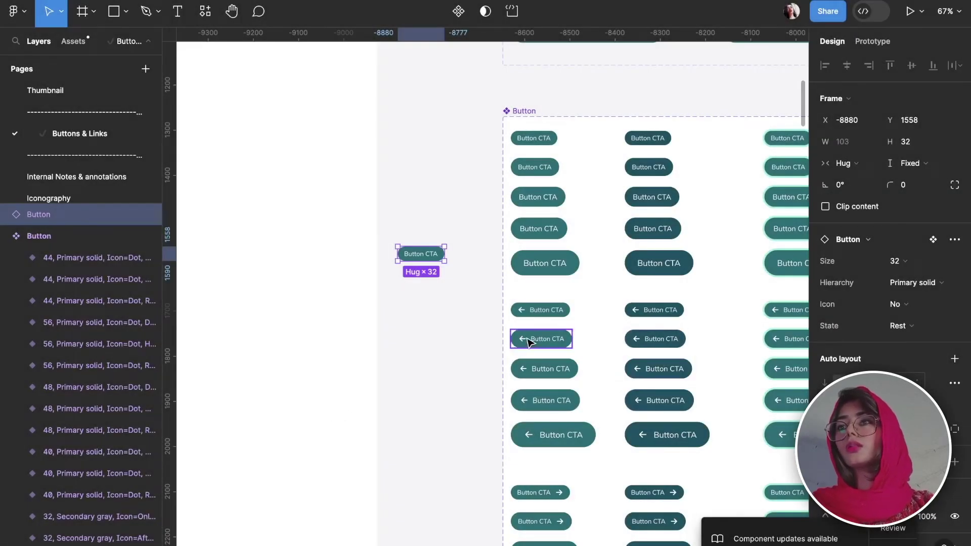
click(530, 340)
- Glance at local assets, return to Layers, and show the Youtube Components draft at 100%
click(441, 342)
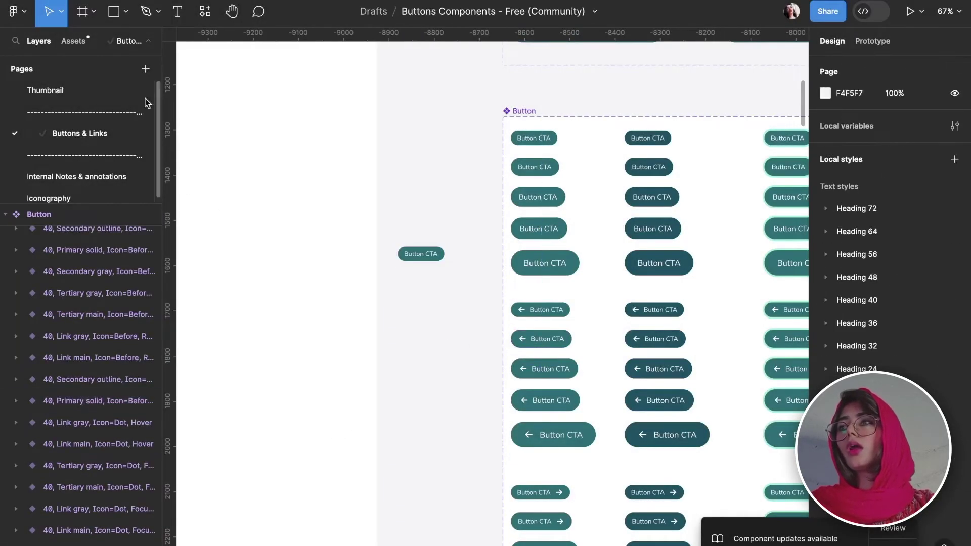
click(74, 41)
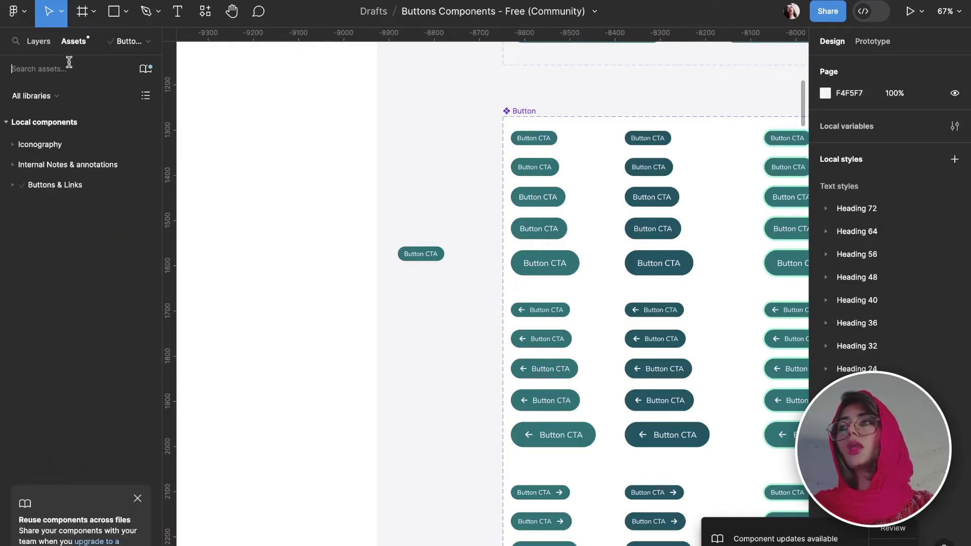
click(36, 42)
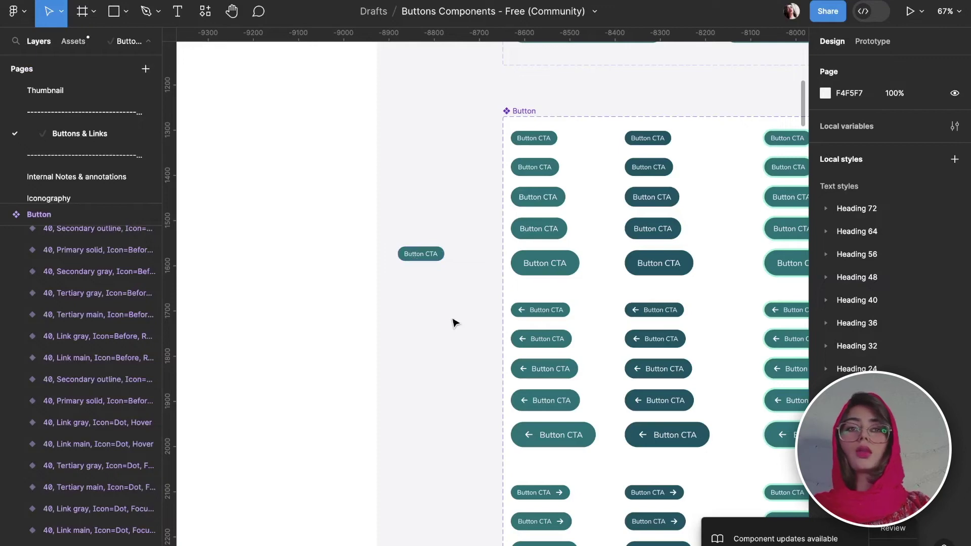
ctrl+scroll(455, 323, down, 3)
ctrl+scroll(456, 322, down, 2)
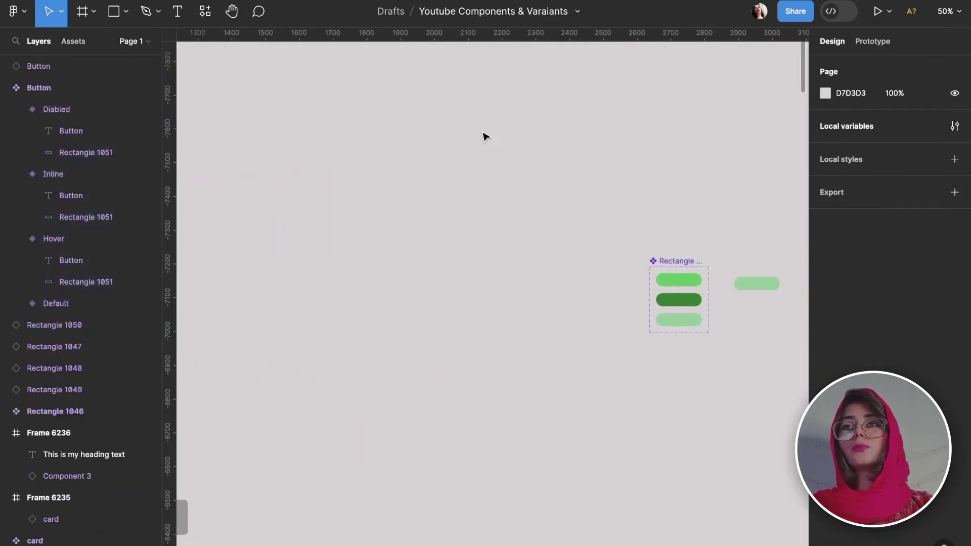
scroll(485, 136, left, 2)
key(shift+0)
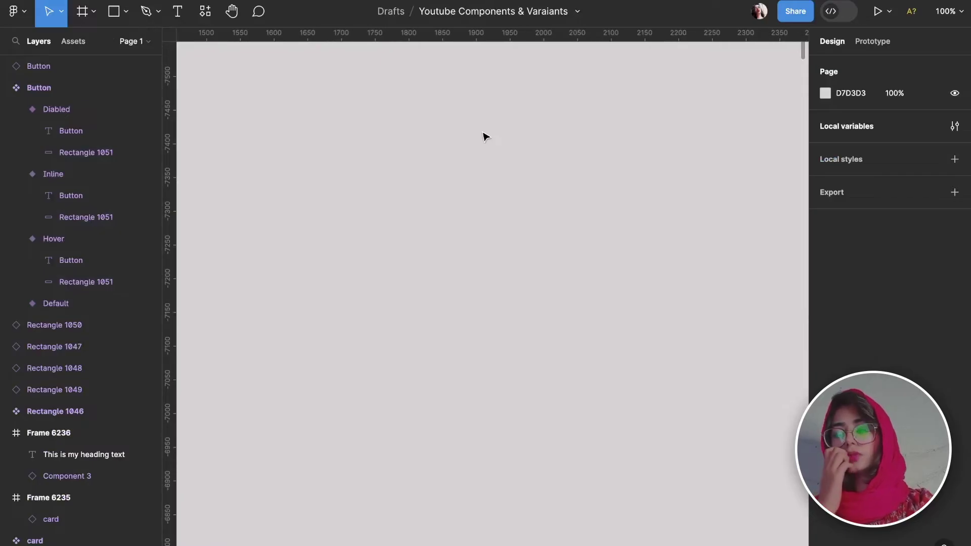
- Draw a white frame and drag in an instance of the blue Button variant
key(f)
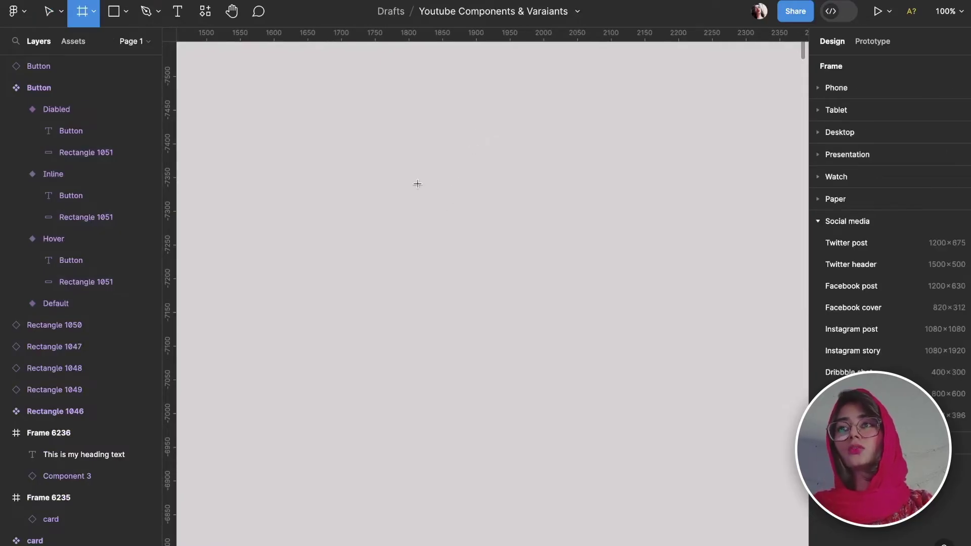
drag(396, 178, 642, 354)
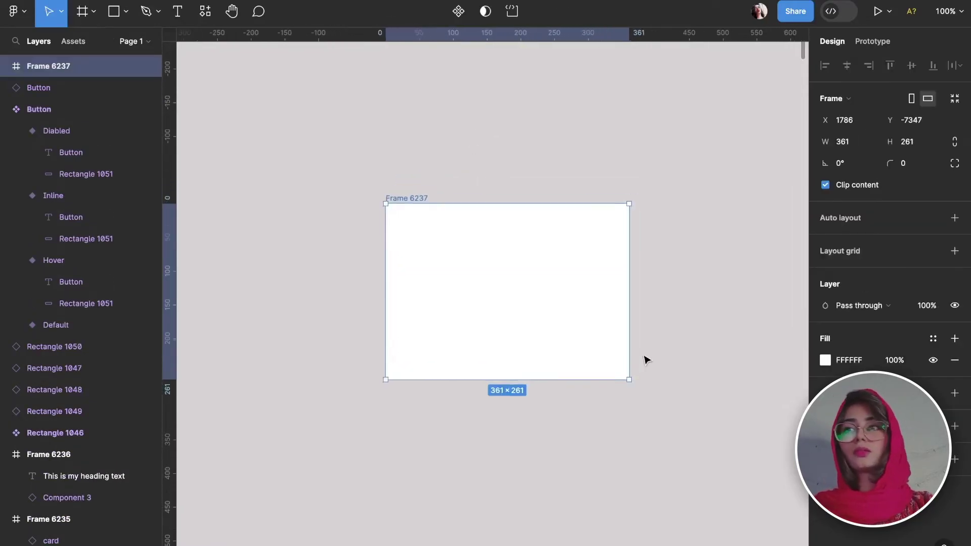
click(672, 355)
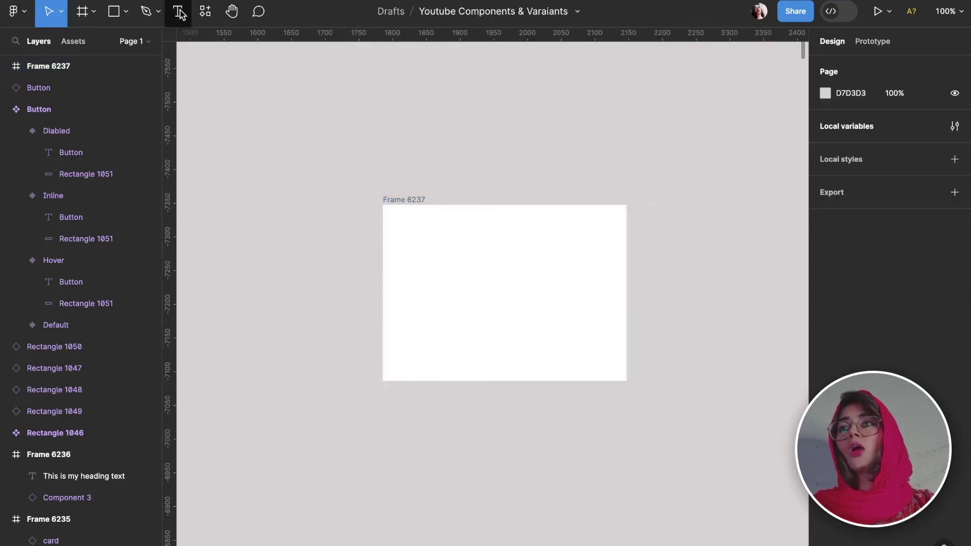
scroll(297, 152, left, 8)
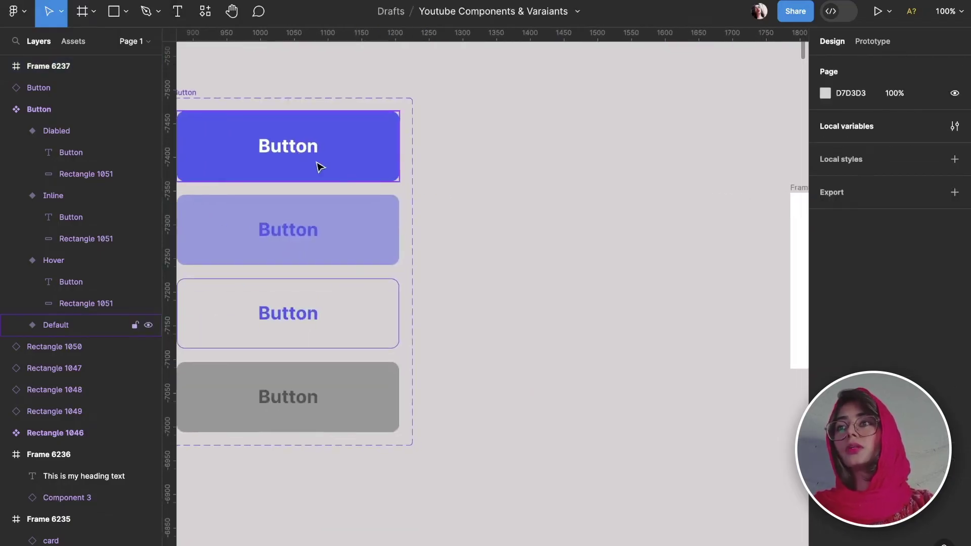
drag(299, 152, 708, 390)
scroll(709, 387, right, 3)
scroll(556, 344, right, 3)
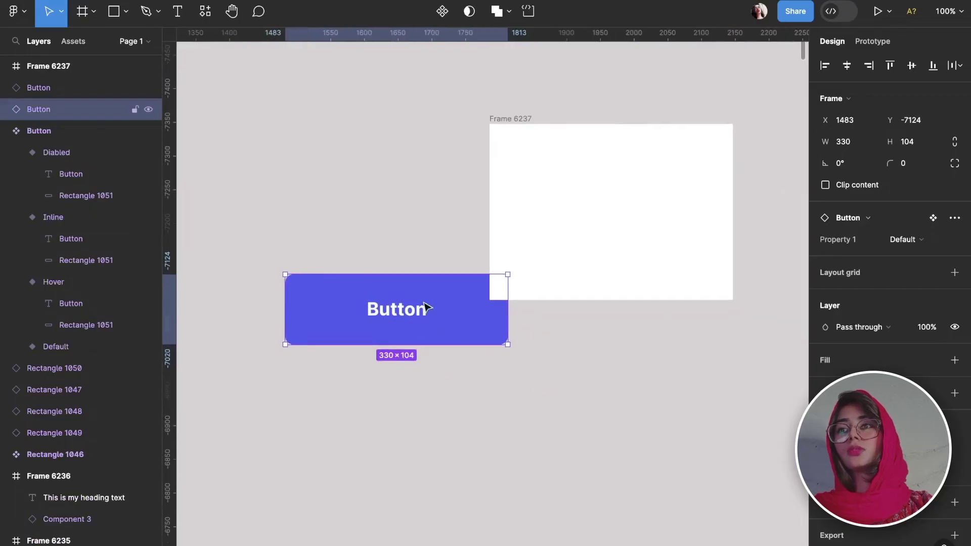
mouse_move(425, 307)
mouse_down()
mouse_move(618, 405)
mouse_move(613, 346)
mouse_up()
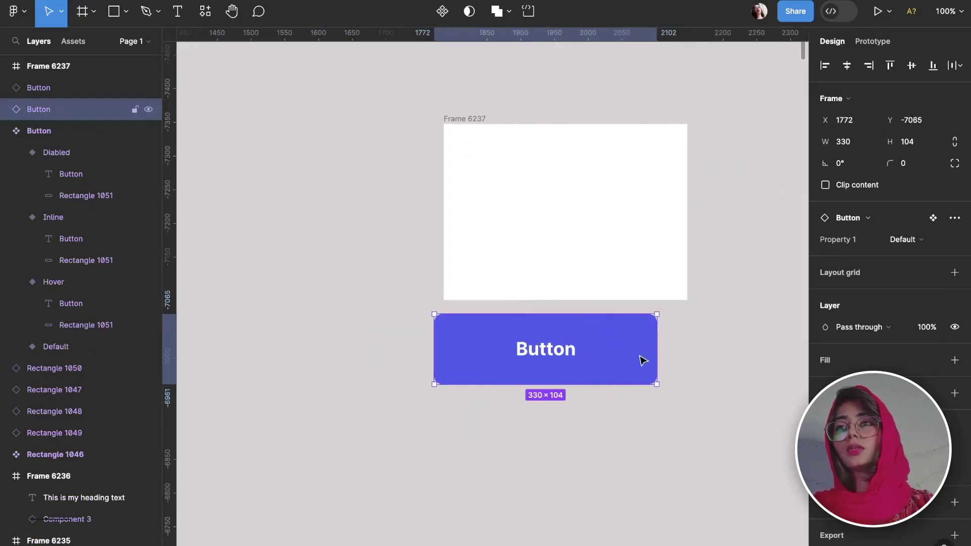
- Enlarge the frame to 817 × 491 with the two Button instances side by side near its bottom
click(468, 265)
mouse_move(444, 299)
mouse_down()
mouse_move(228, 542)
mouse_move(229, 456)
mouse_up()
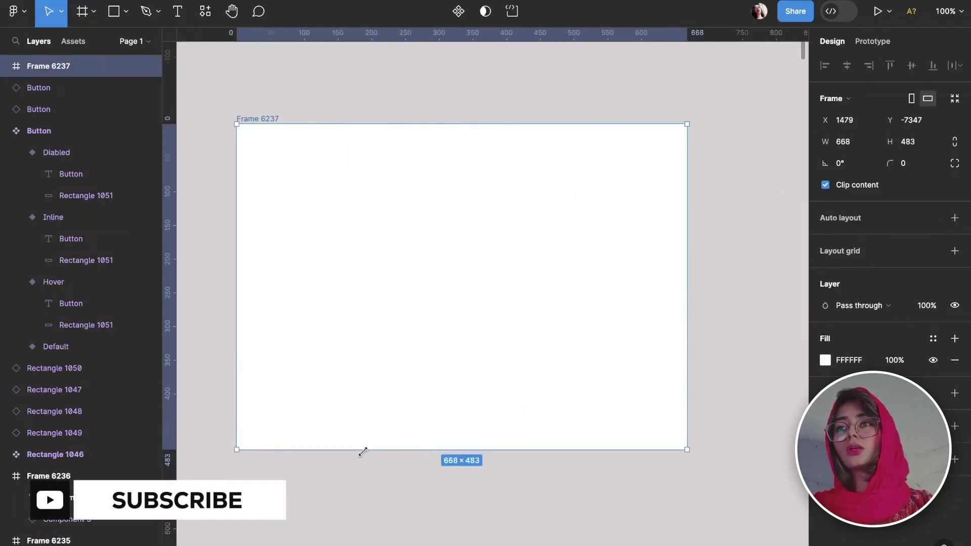
click(561, 367)
mouse_move(562, 367)
mouse_down()
mouse_move(383, 378)
mouse_move(631, 379)
mouse_up()
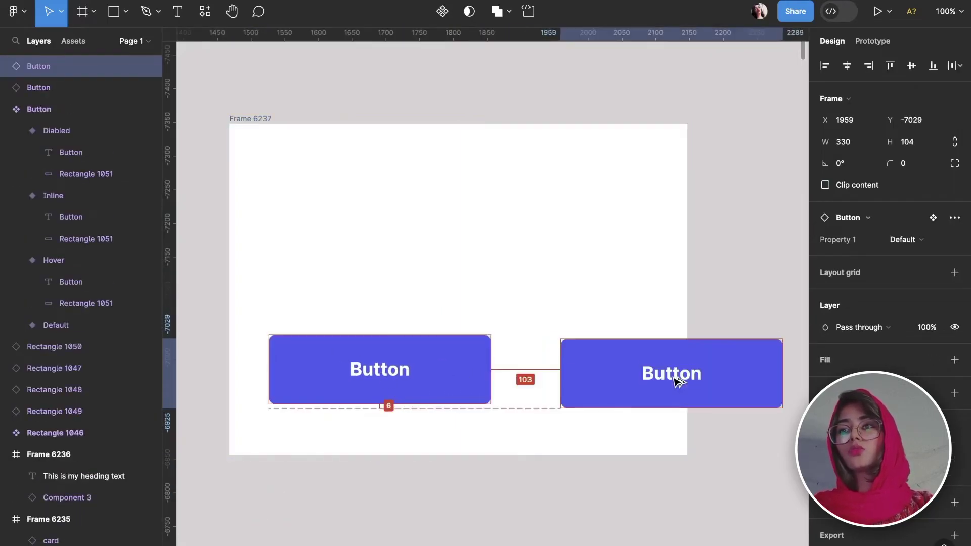
click(242, 119)
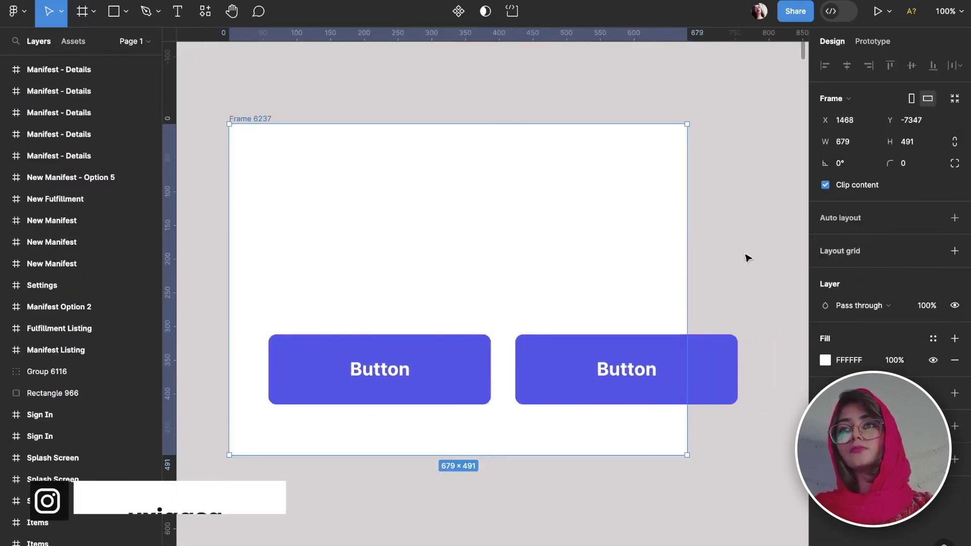
drag(686, 263, 666, 293)
scroll(666, 292, down, 2)
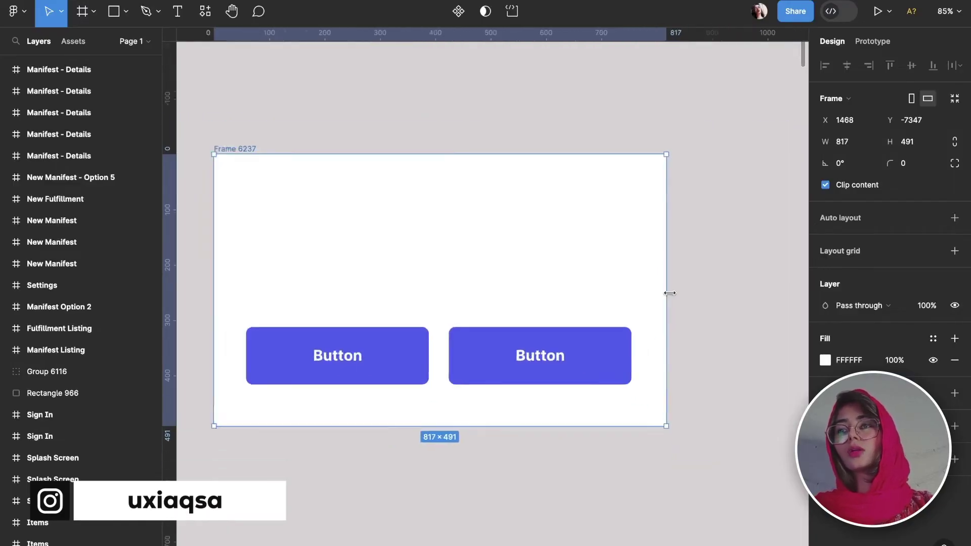
scroll(666, 293, down, 3)
- Switch the left Button instance to the grey Diabled variant
click(618, 289)
click(618, 309)
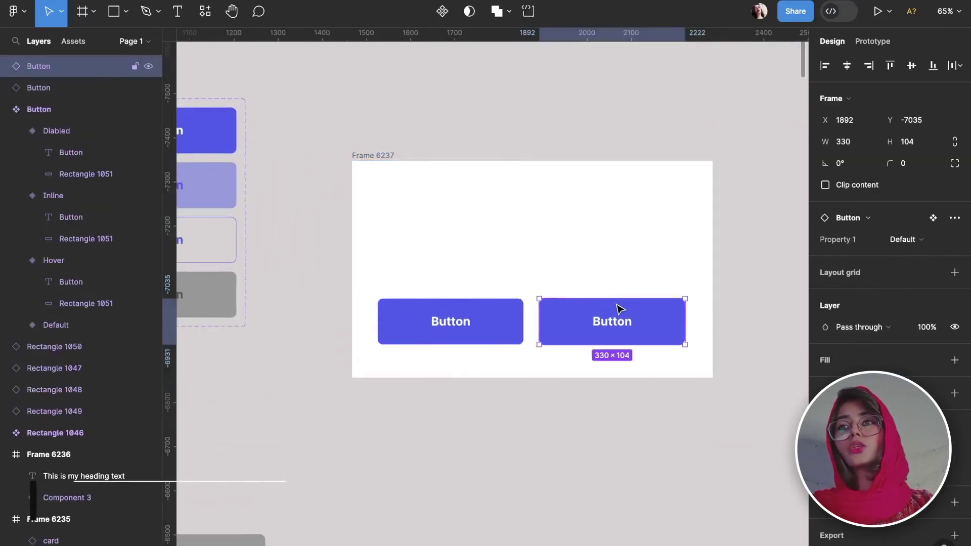
click(474, 340)
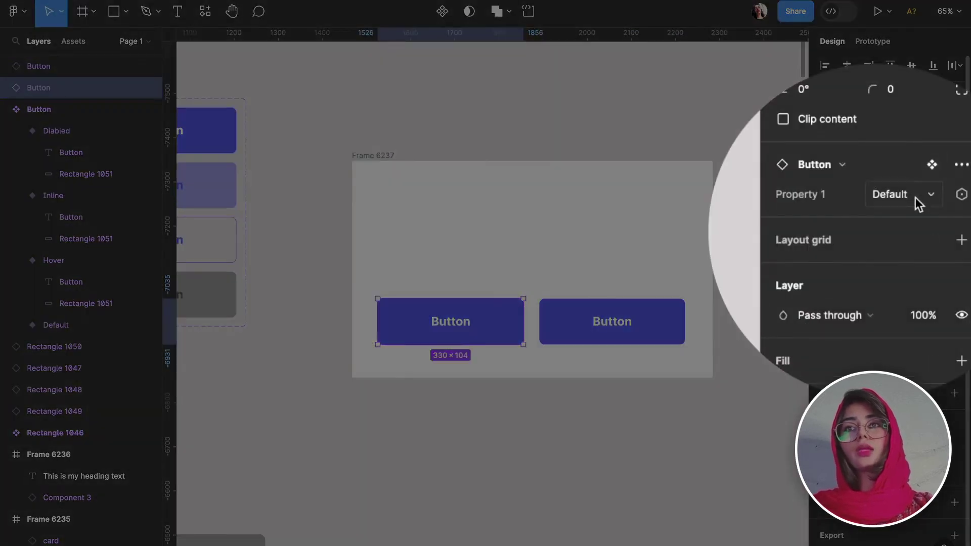
click(908, 240)
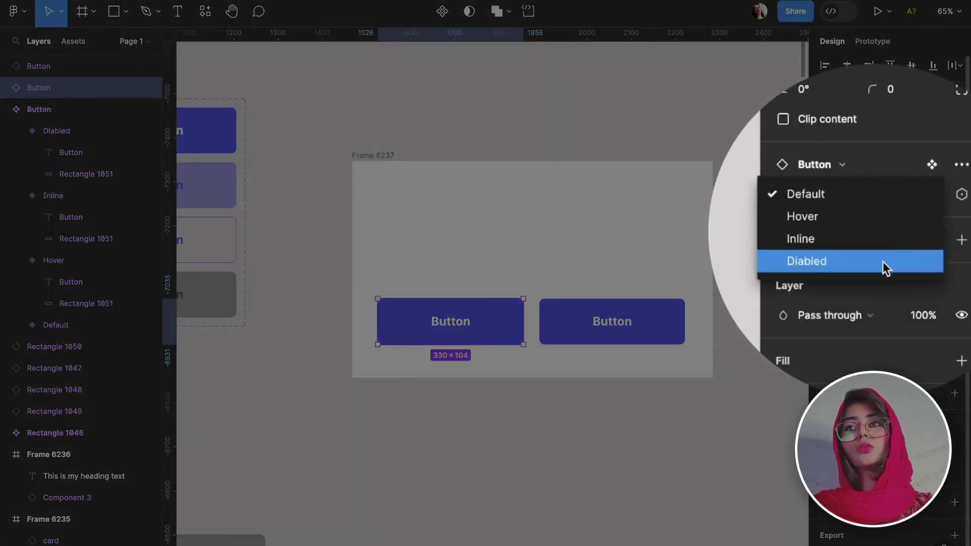
click(882, 263)
- Relabel the right button 'Next' and clear the left button's label
double_click(623, 322)
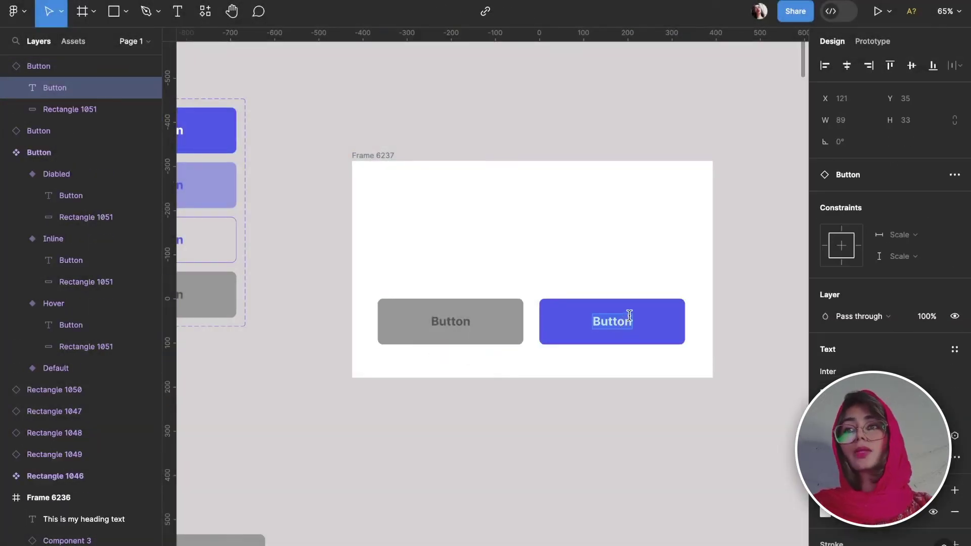
key(BackSpace)
text(Ne)
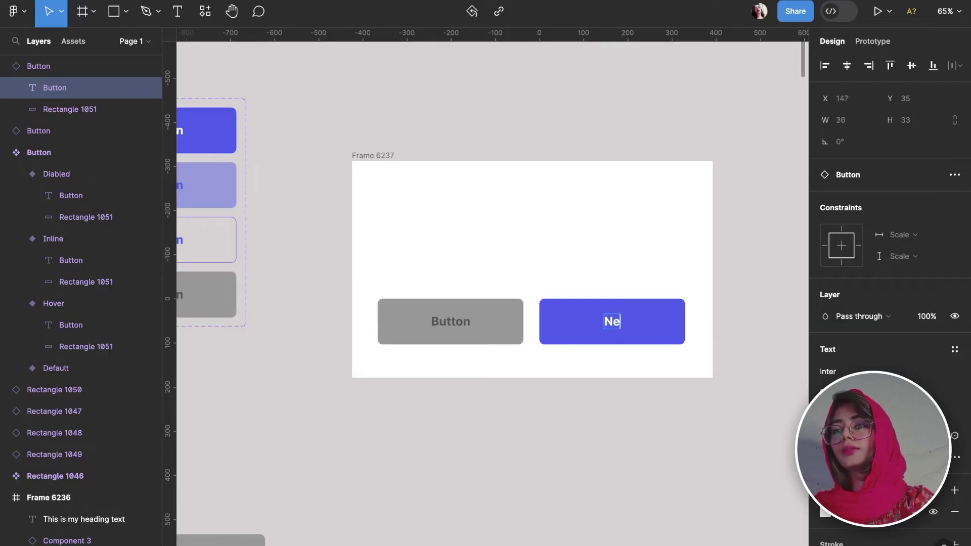
text(xt)
double_click(440, 325)
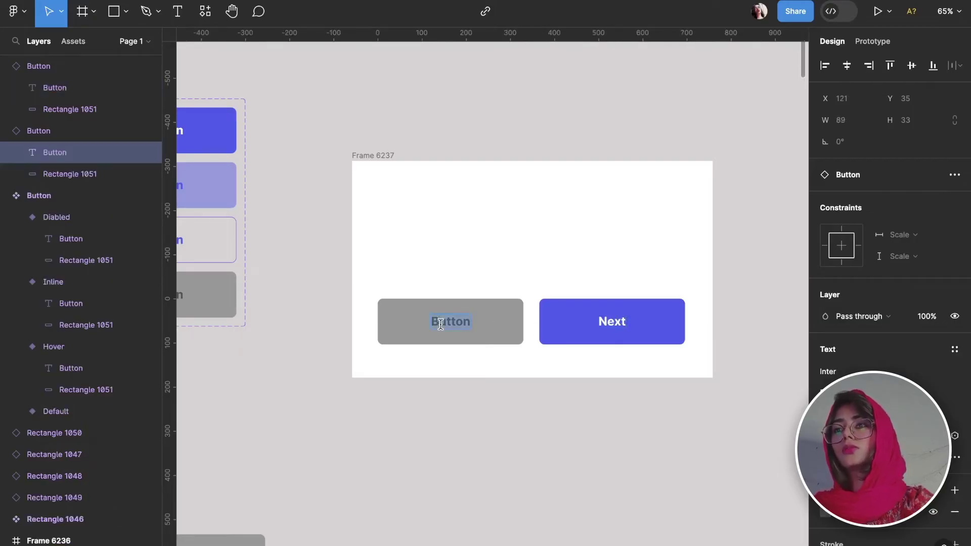
key(BackSpace)
- Label the left button 'Cancel' and finish editing
text(Cancel)
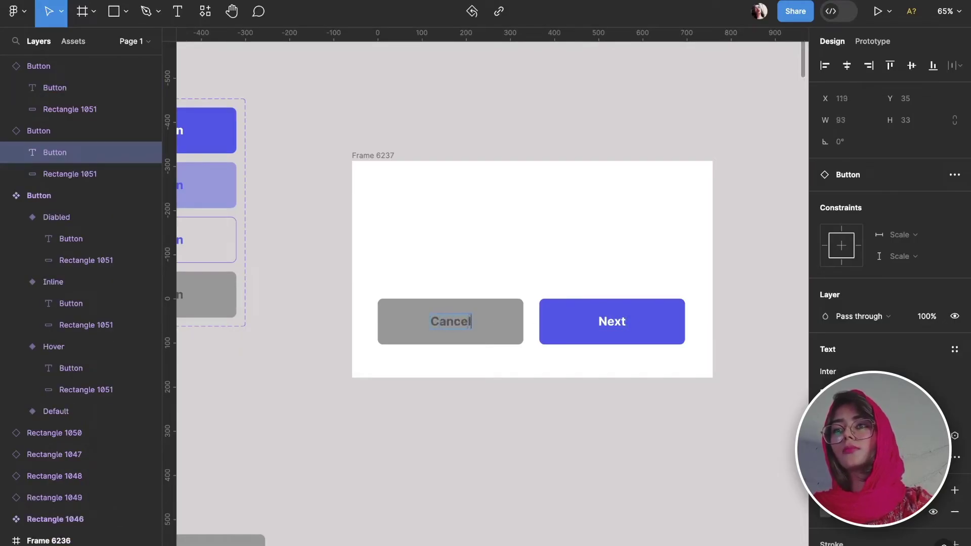
click(547, 464)
ctrl+scroll(546, 464, down, 2)
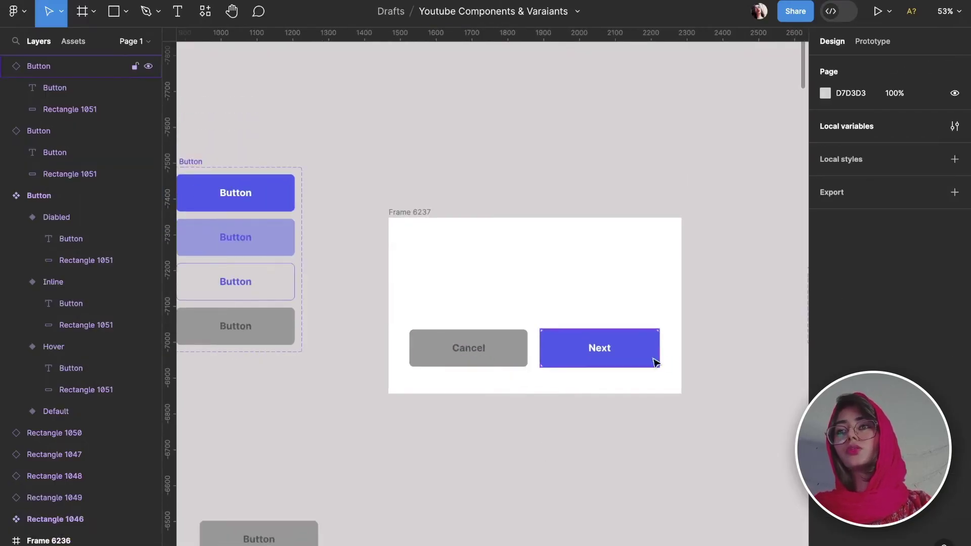
scroll(568, 369, left, 3)
scroll(568, 369, down, 1)
- Recolour the Default Button variant's fill via the colour picker, then close it and deselect
click(371, 166)
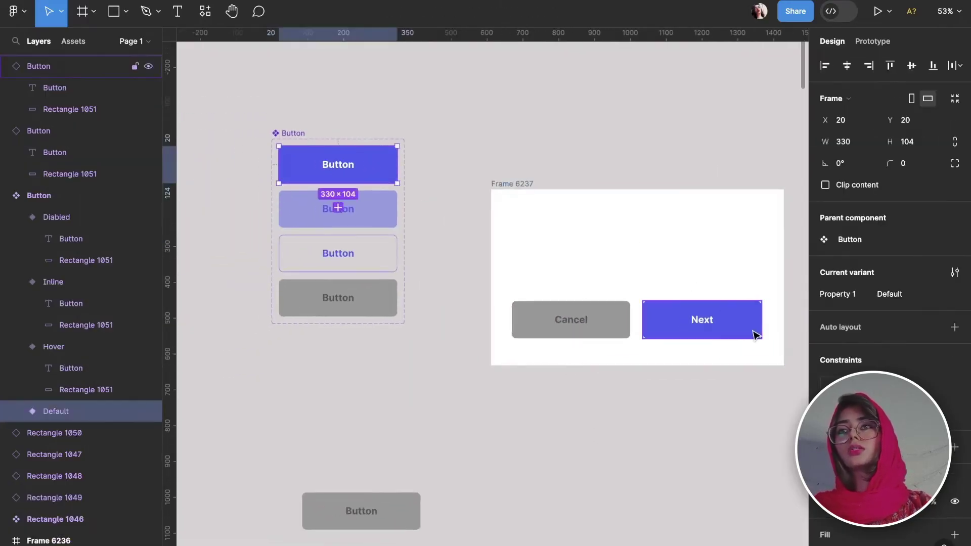
click(826, 536)
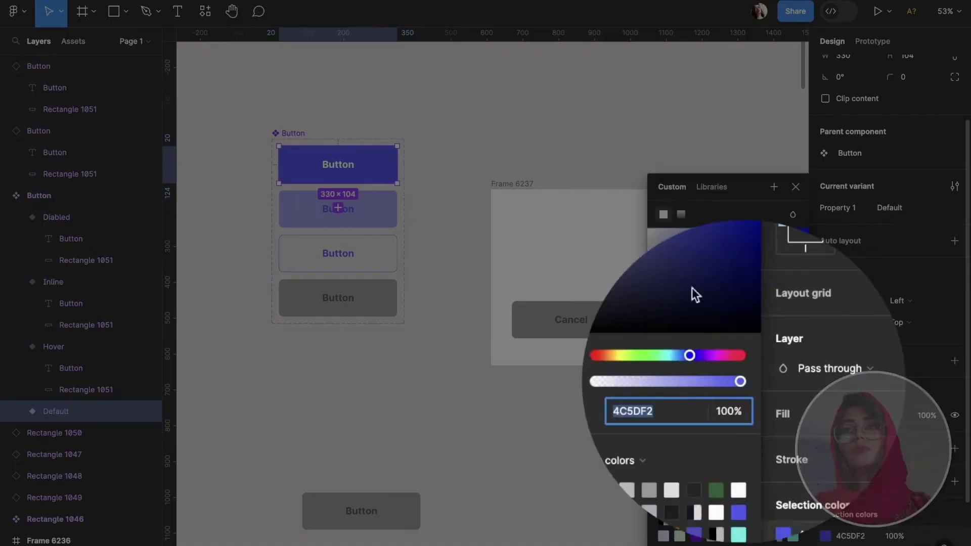
ctrl+scroll(539, 447, down, 3)
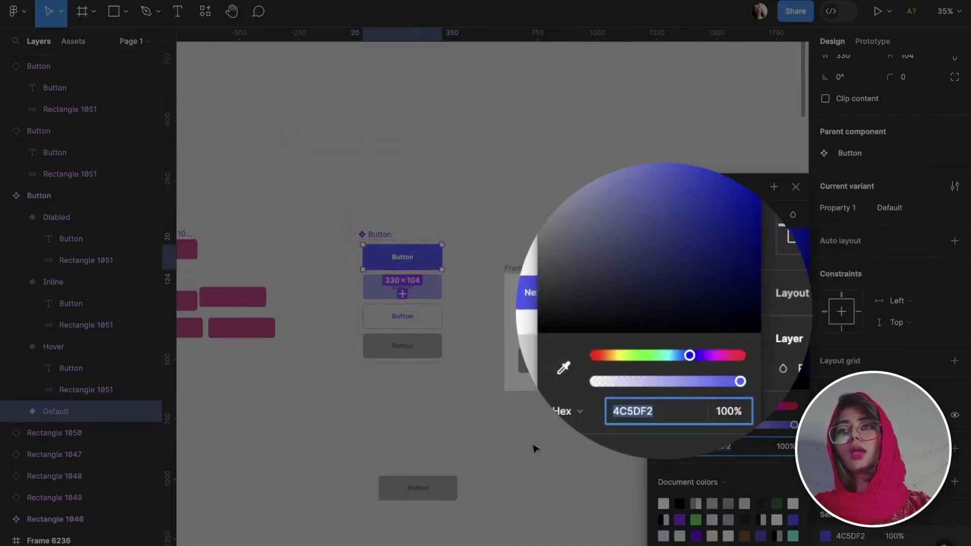
click(648, 359)
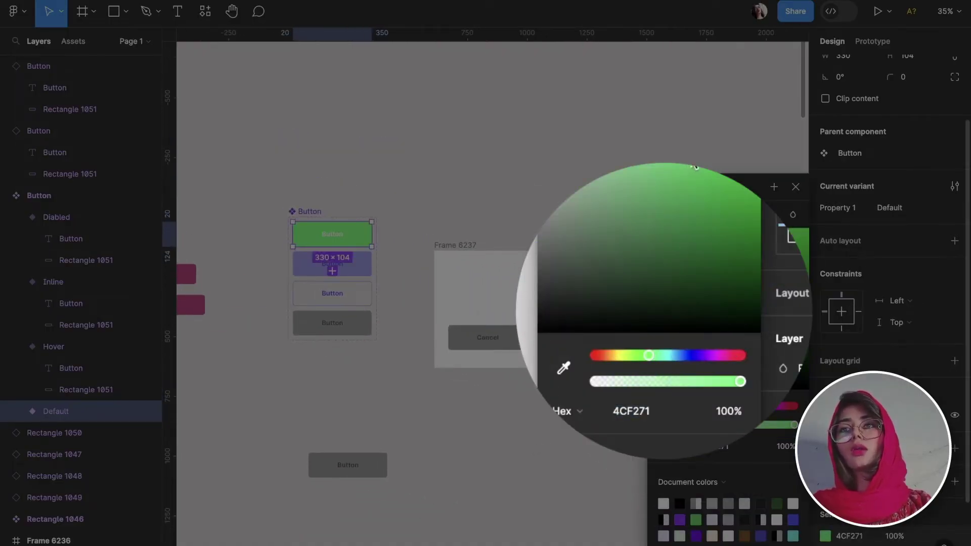
drag(653, 357, 722, 363)
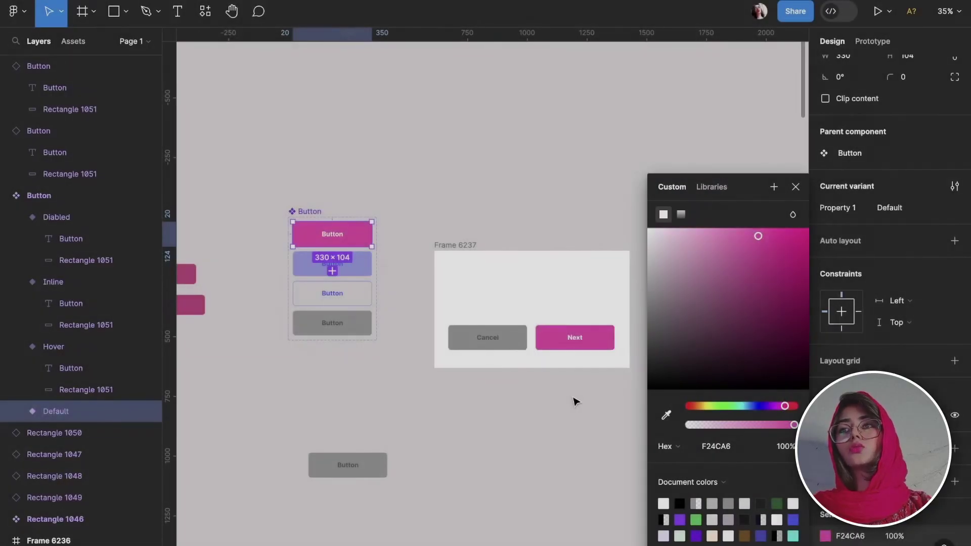
click(575, 401)
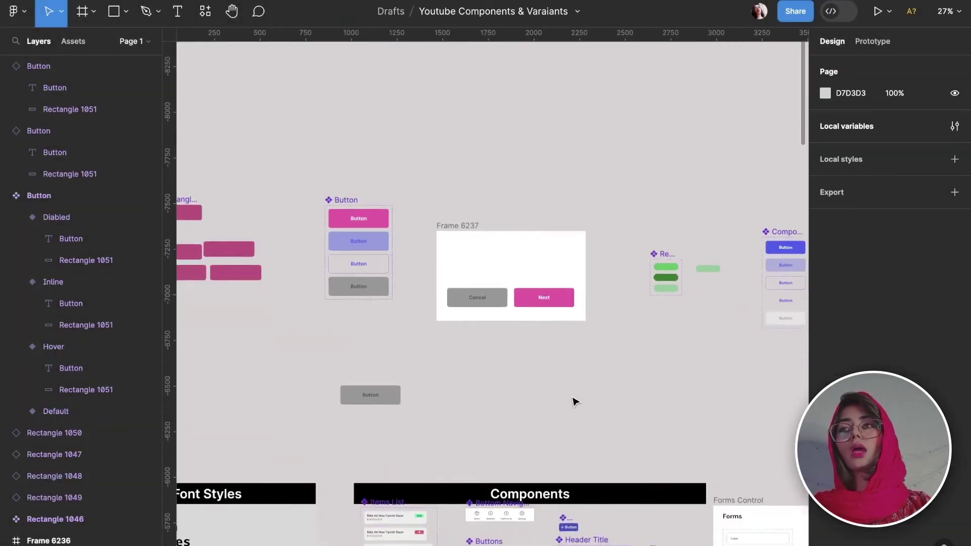
scroll(574, 401, up, 3)
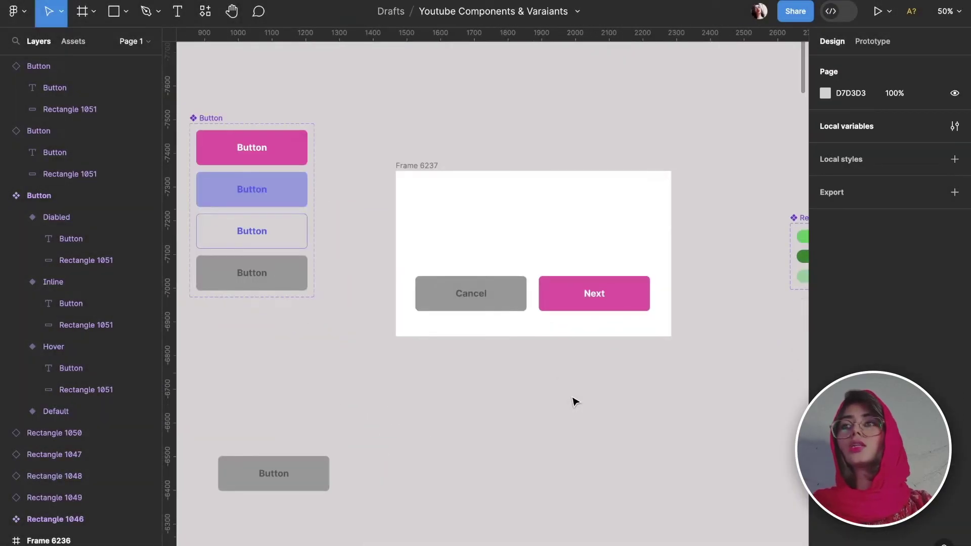
scroll(575, 401, down, 1)
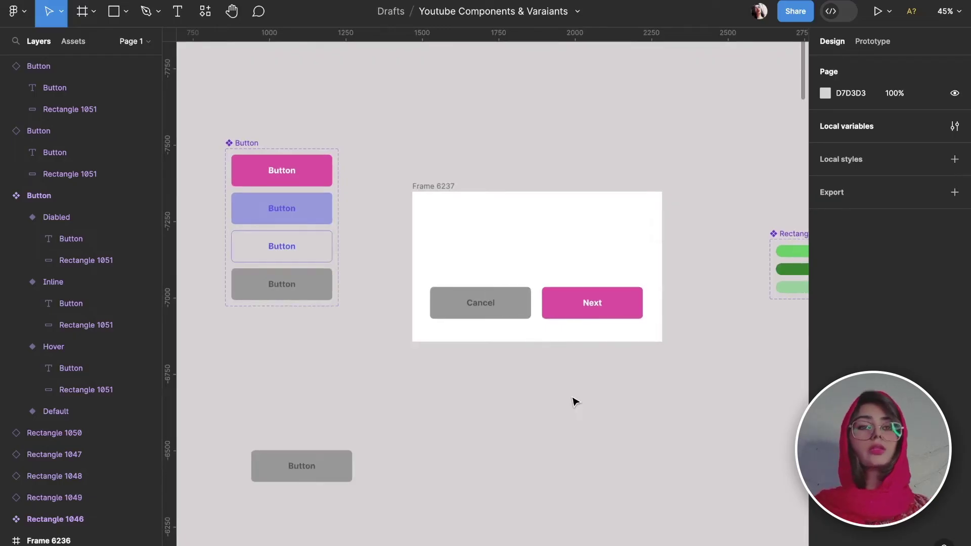
scroll(607, 354, down, 2)
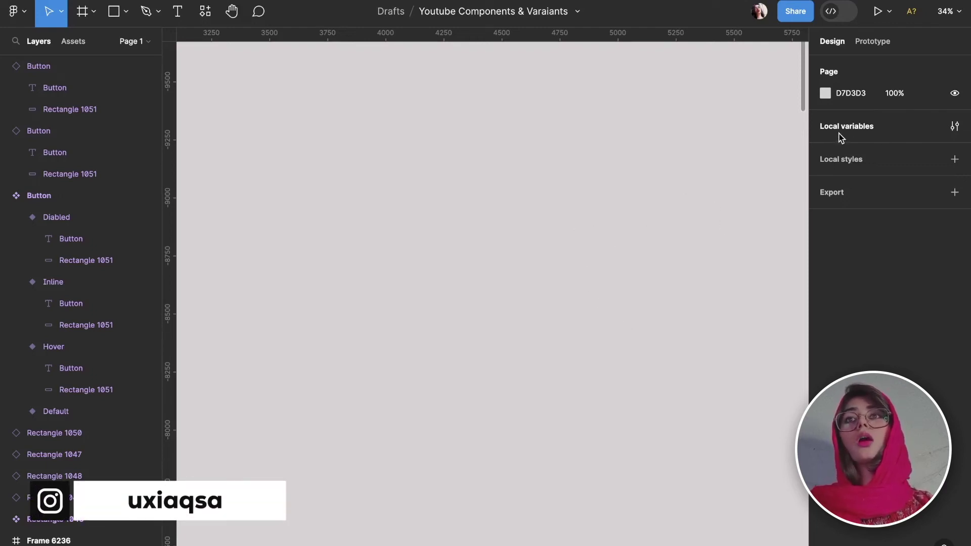
- Delete the For card variable collection and create a new collection named 'Figma'
click(958, 130)
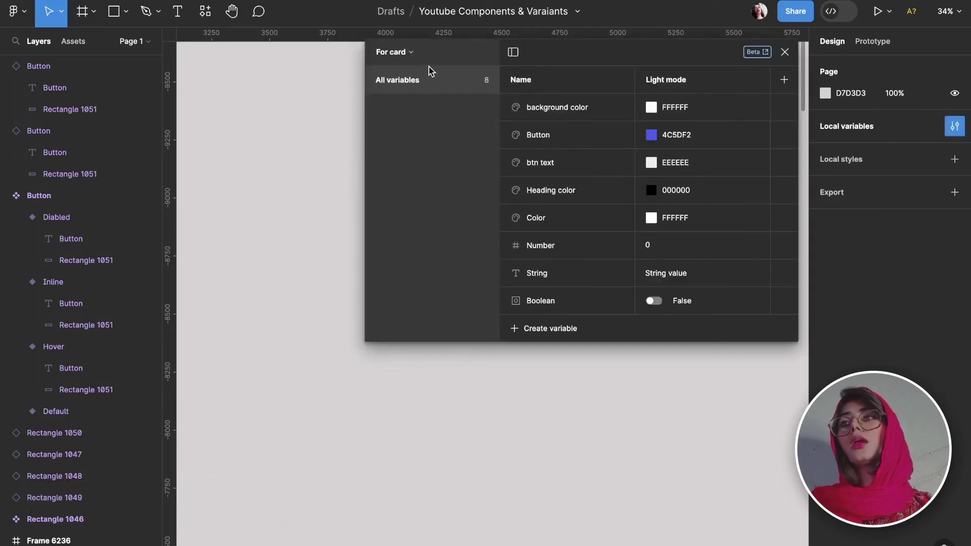
click(416, 59)
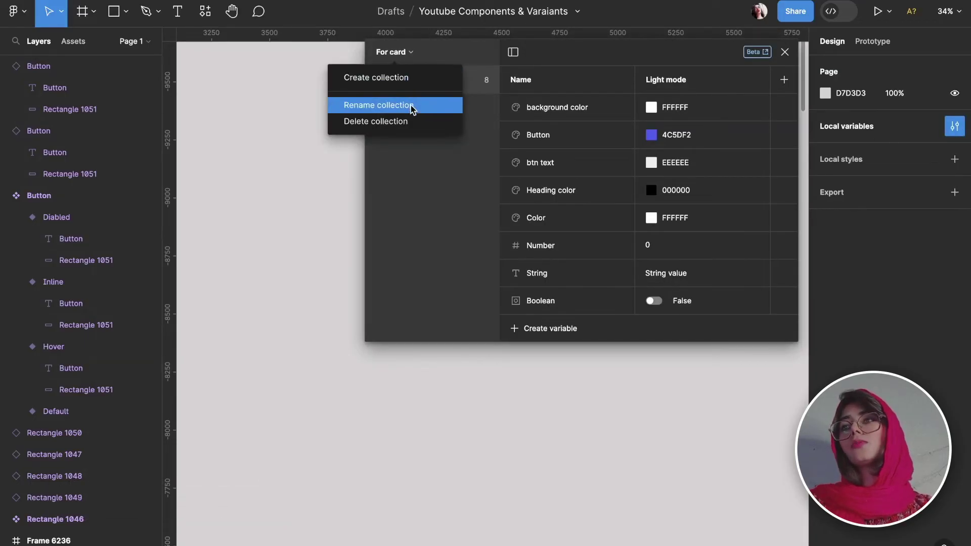
click(413, 122)
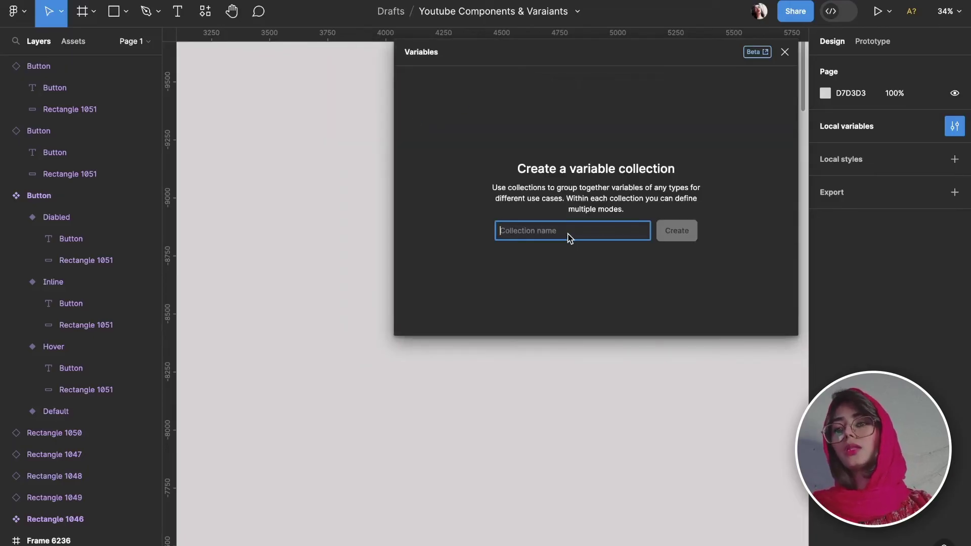
text(Fi)
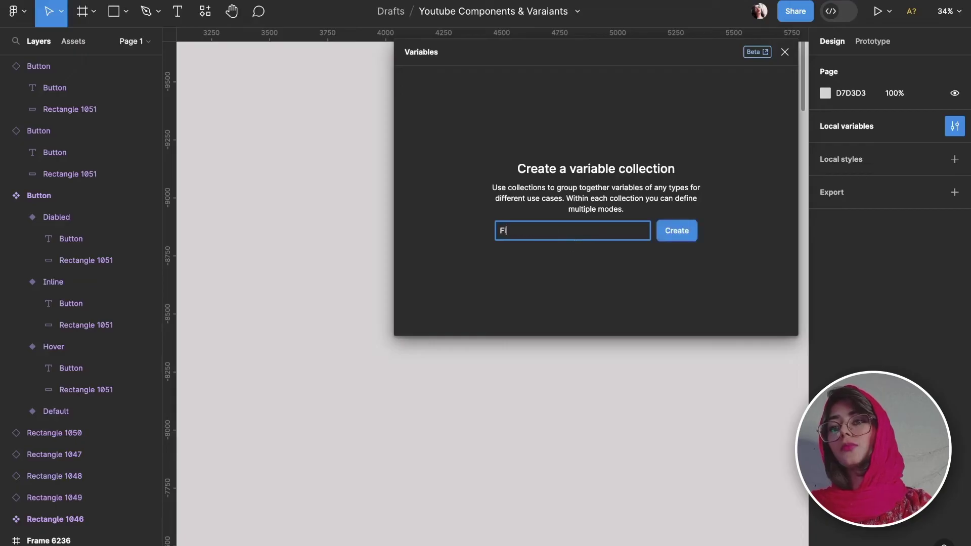
text(gma)
click(669, 236)
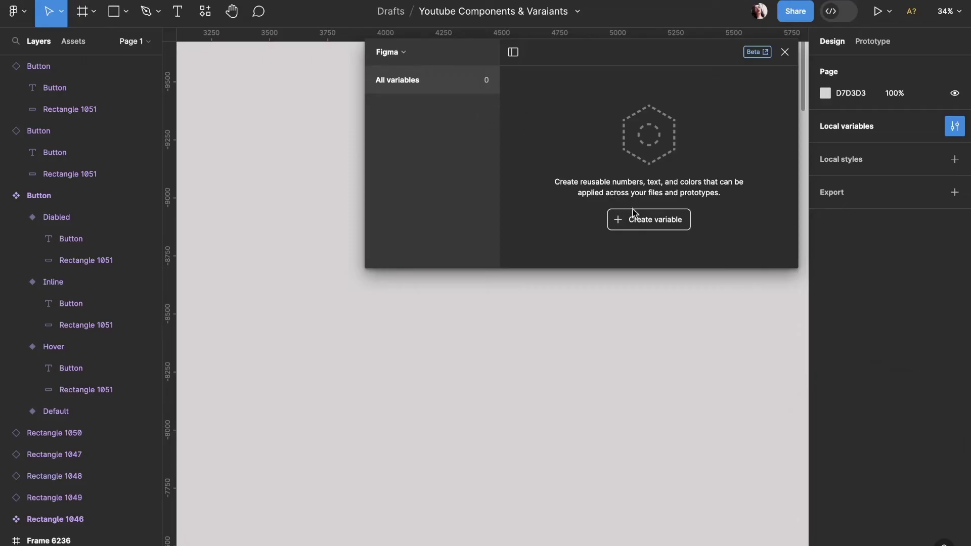
- Add a colour variable named Color with value FFFFFF to the Figma collection
click(659, 225)
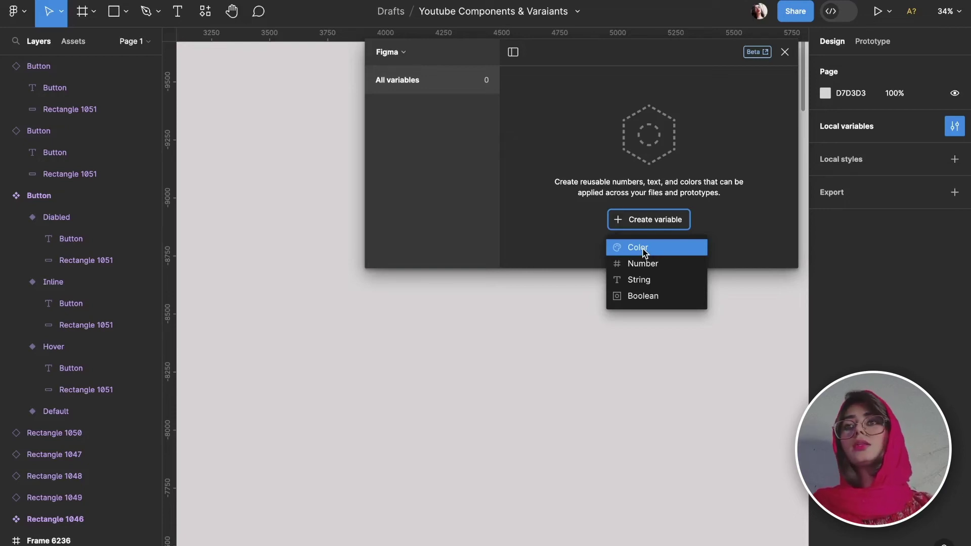
click(639, 247)
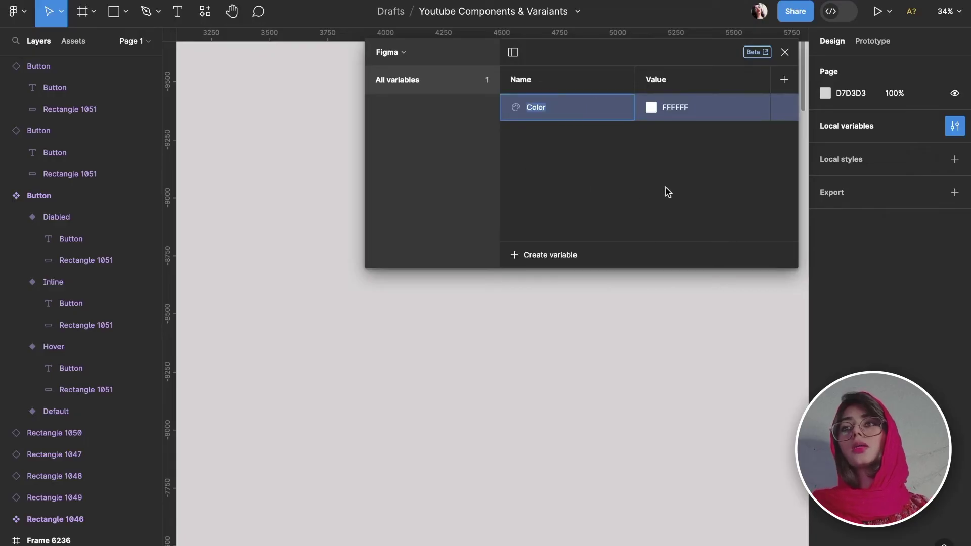
key(Return)
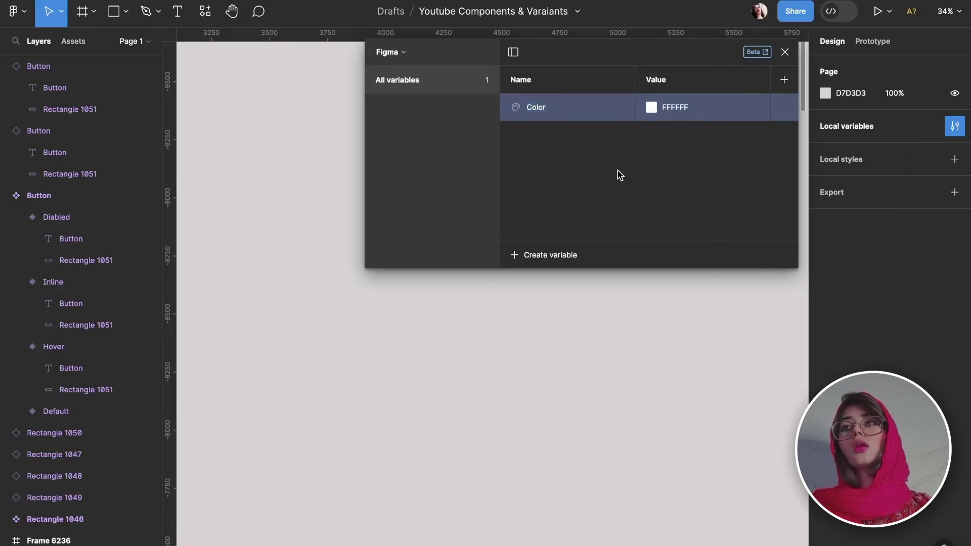
click(114, 14)
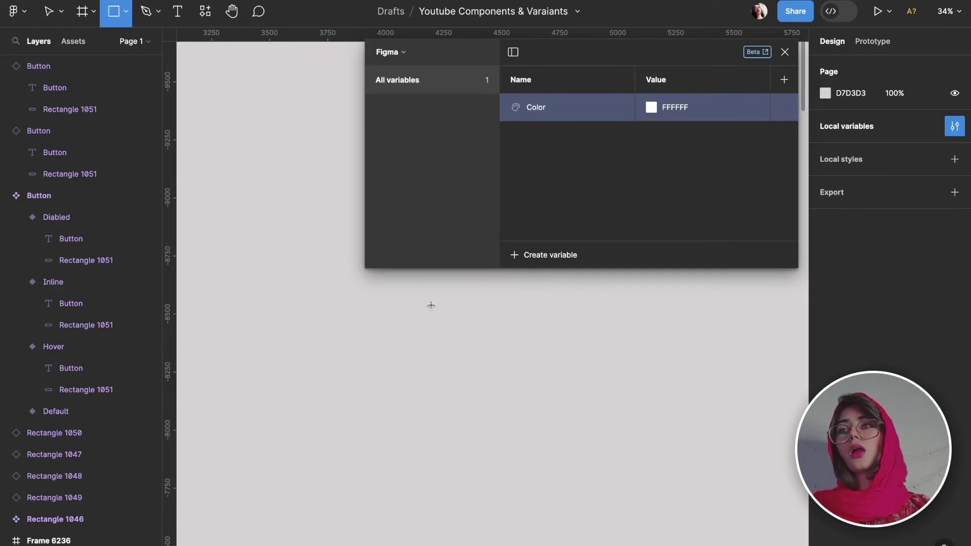
- Draw an 830 × 574 rectangle with a white FFFFFF fill and close the Variables window
drag(429, 308, 621, 442)
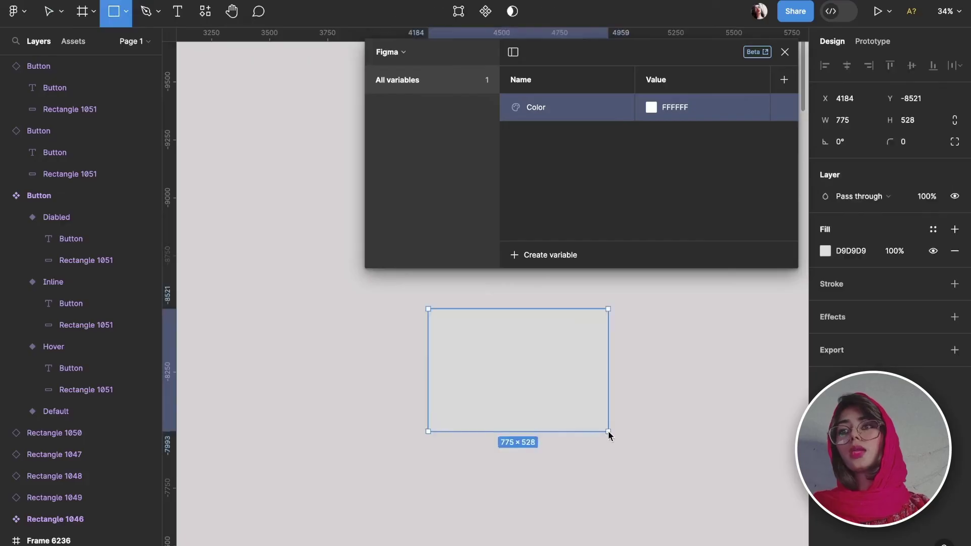
click(826, 253)
drag(766, 327, 530, 178)
scroll(505, 412, down, 2)
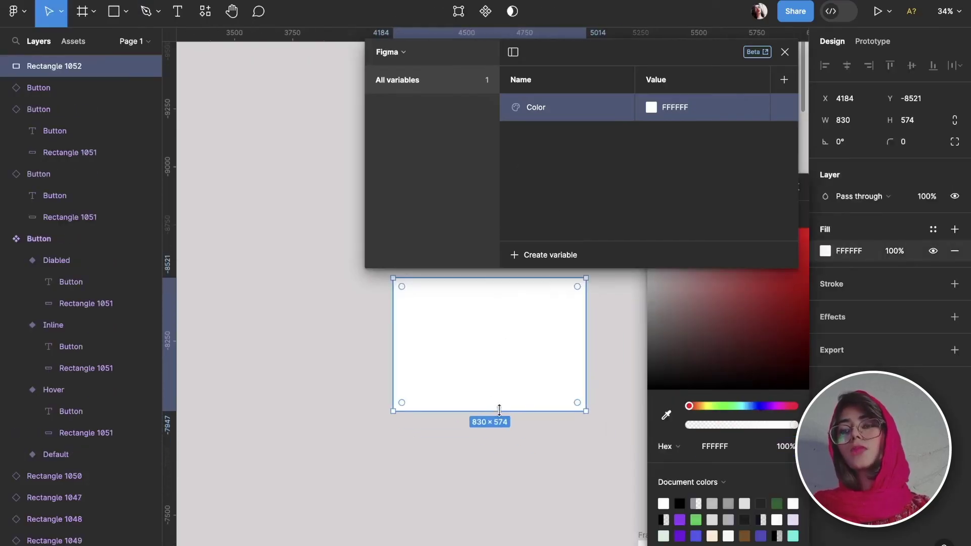
click(474, 420)
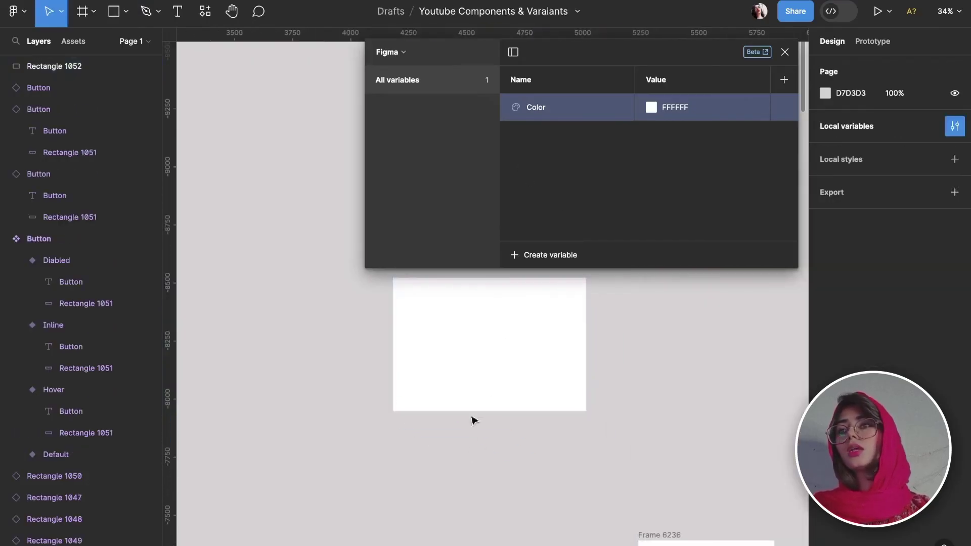
click(785, 52)
- Add the text 'This is the body text' on the white card
key(t)
scroll(494, 355, up, 2)
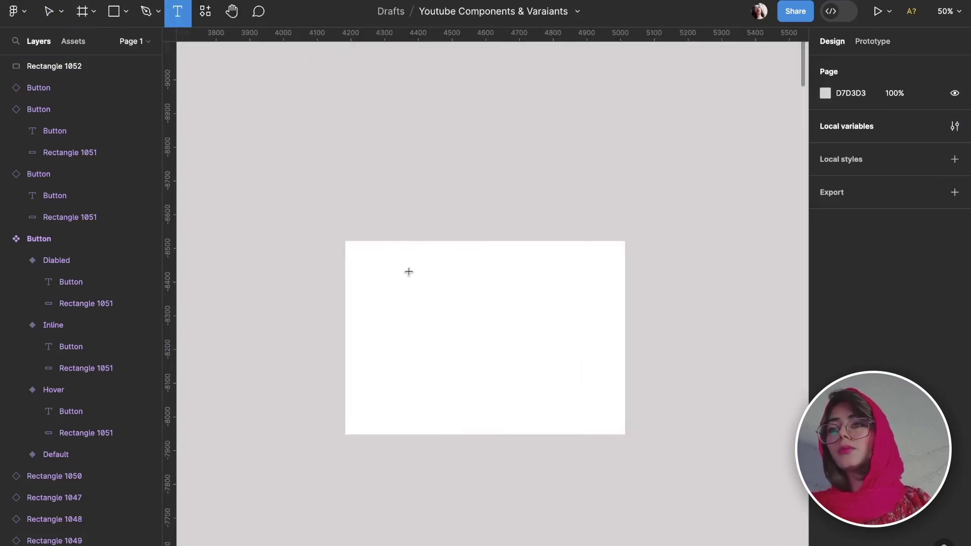
click(399, 272)
text(This is the)
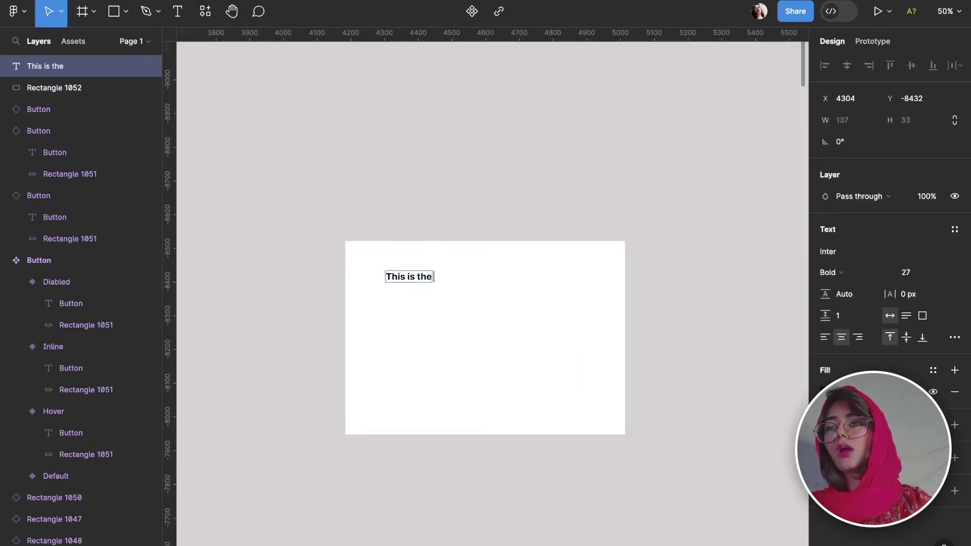
text( body text)
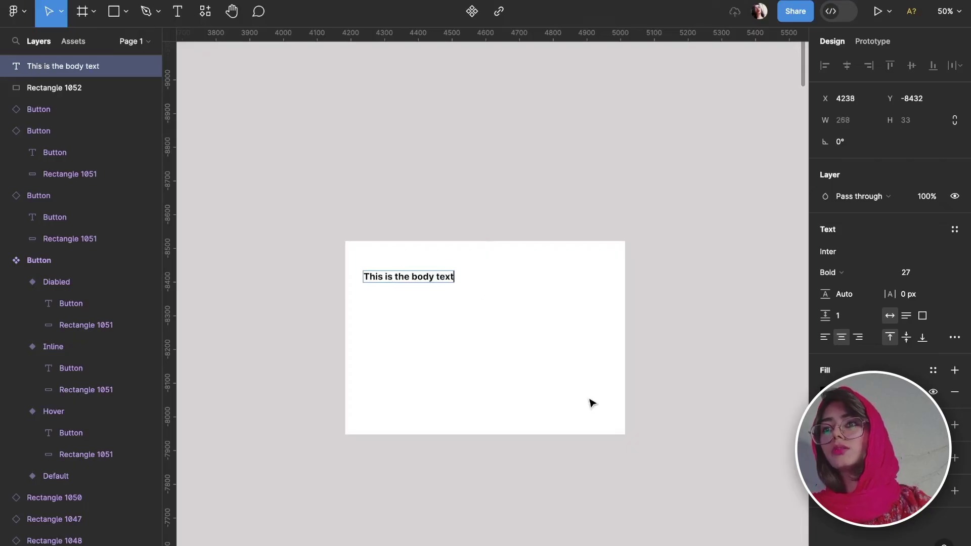
- Centre the body text on the card and move the Cancel and Send buttons beneath it
key(Escape)
drag(446, 281, 496, 312)
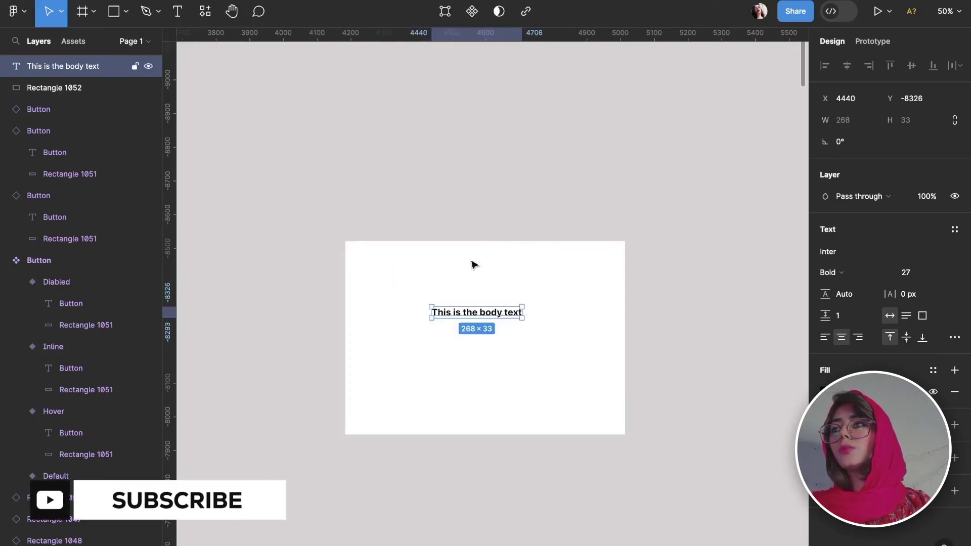
scroll(404, 247, down, 2)
scroll(403, 244, left, 5)
scroll(403, 245, down, 3)
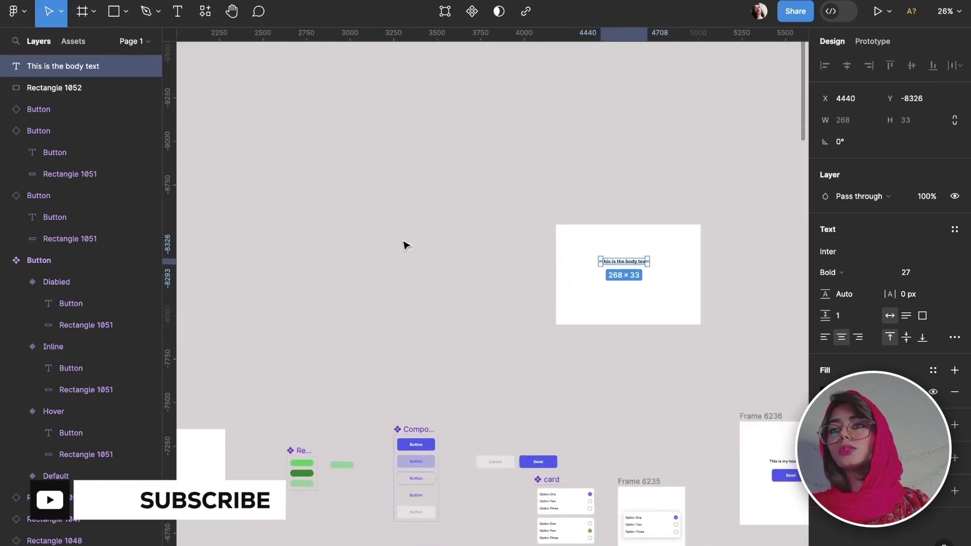
scroll(403, 245, down, 1)
mouse_move(532, 433)
mouse_down()
mouse_move(448, 418)
mouse_move(582, 259)
mouse_up()
scroll(588, 254, right, 3)
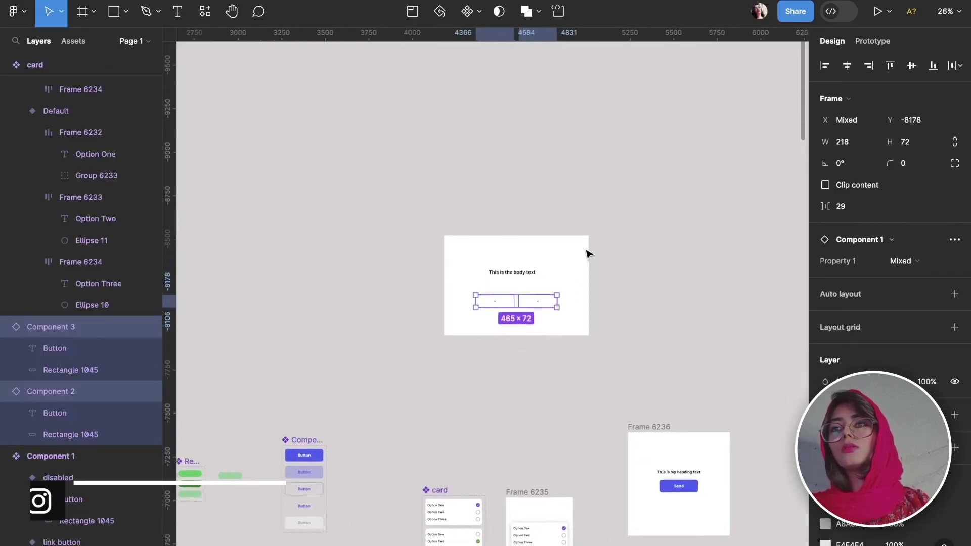
key(shift+0)
- Undo a stray change and marquee-select the card, body text and both buttons together
click(589, 253)
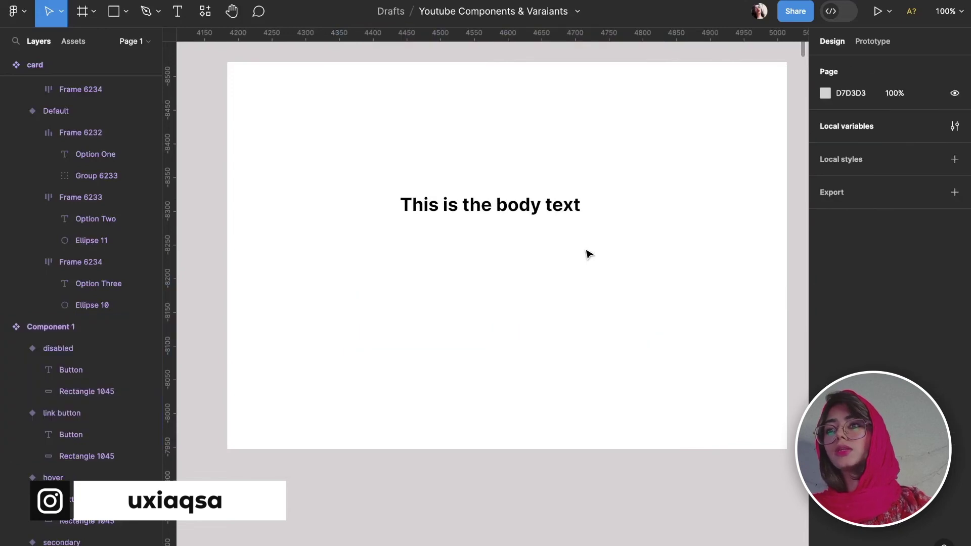
key(ctrl+z)
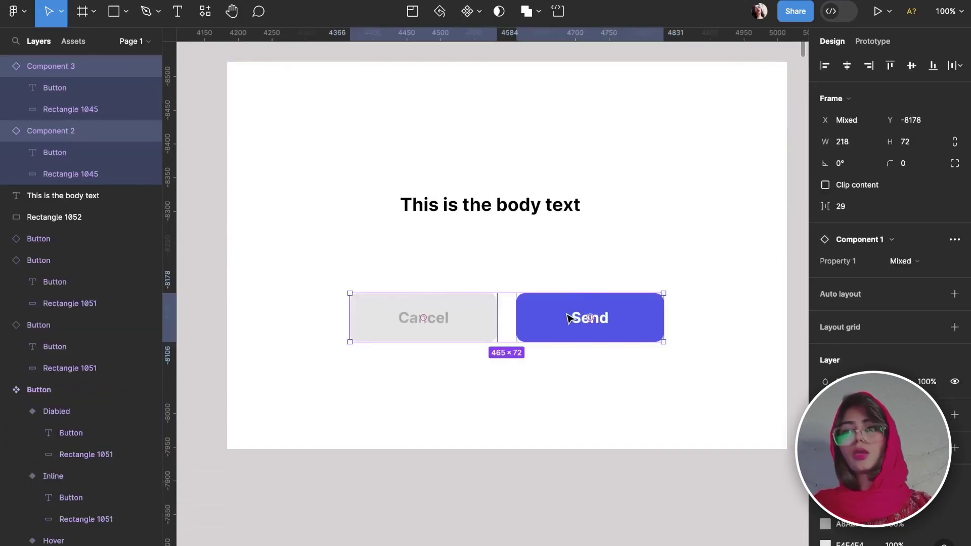
click(611, 403)
scroll(611, 403, down, 3)
mouse_move(689, 458)
mouse_down()
mouse_move(326, 186)
mouse_move(304, 203)
mouse_up()
click(241, 251)
click(594, 246)
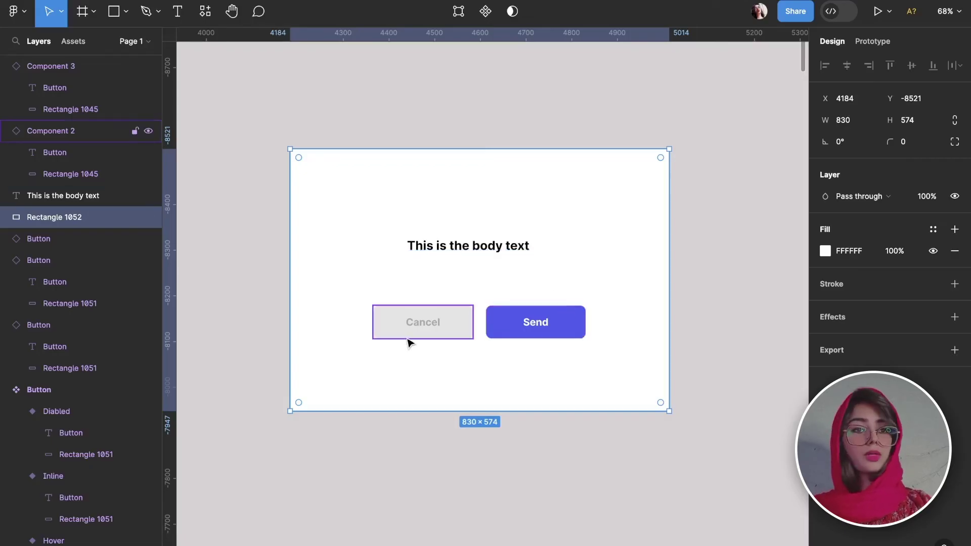
click(541, 448)
drag(259, 136, 675, 478)
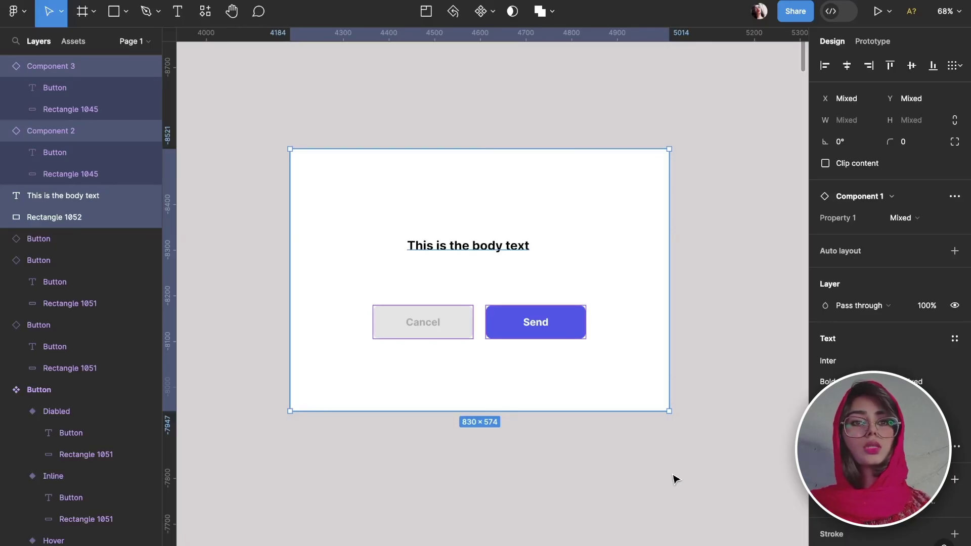
- Rename the Color variable to 'Background color' and duplicate it as a new colour variable
click(739, 255)
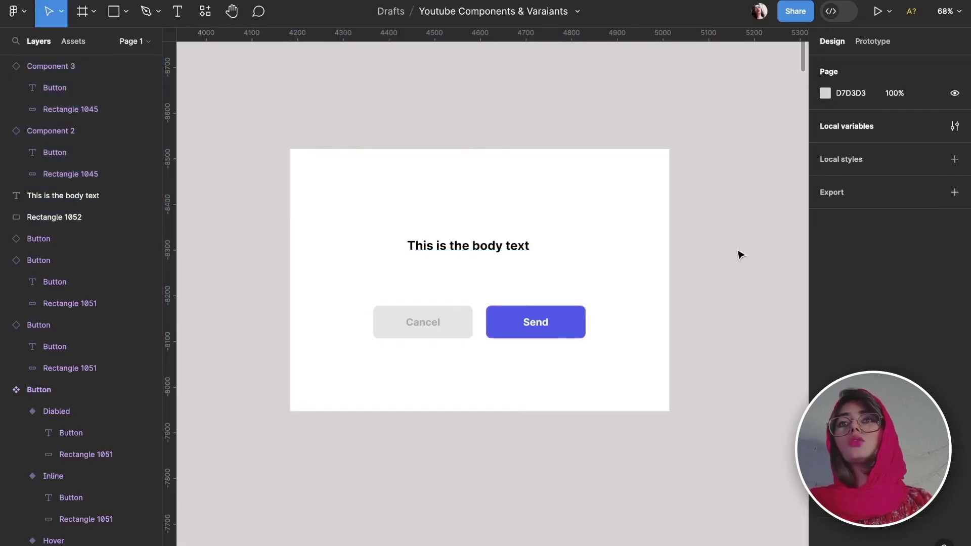
click(954, 129)
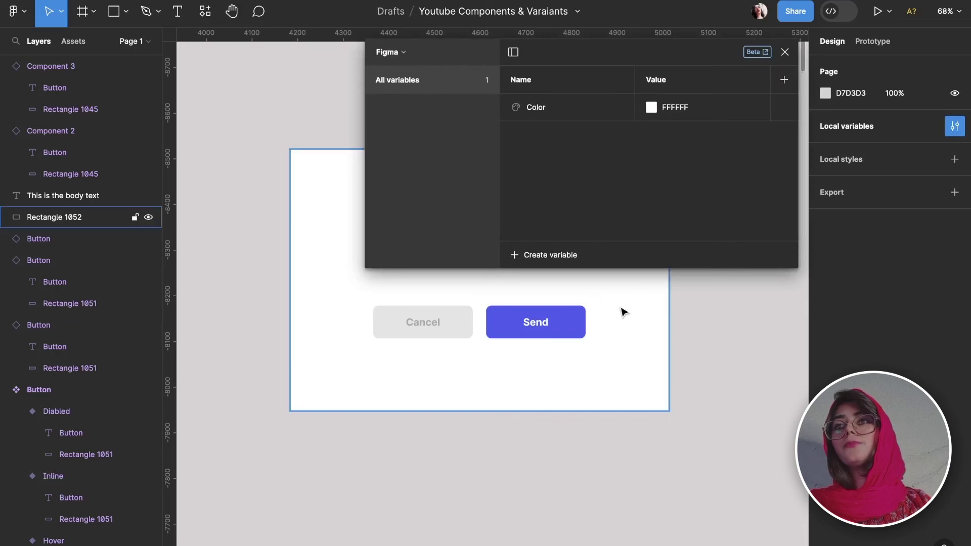
click(539, 108)
double_click(540, 111)
key(BackSpace)
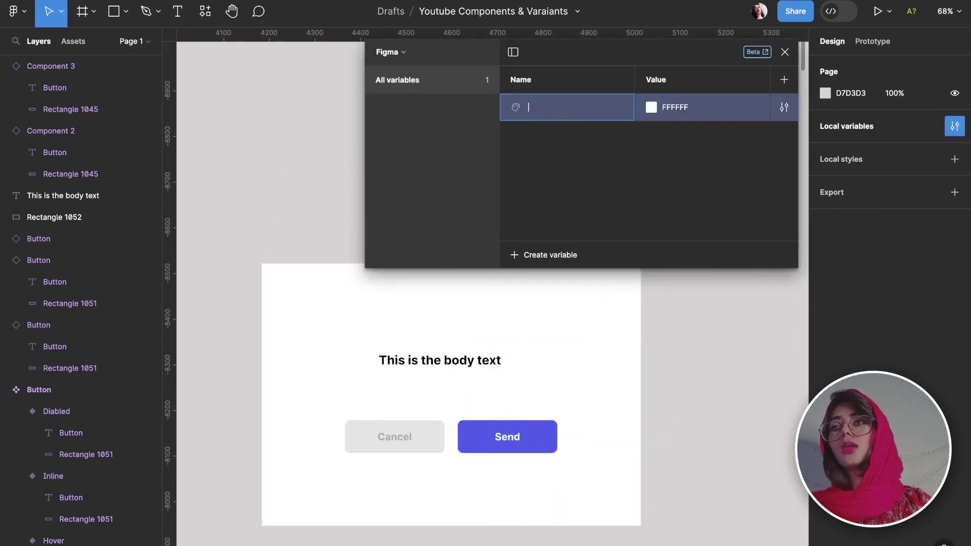
text(Backg)
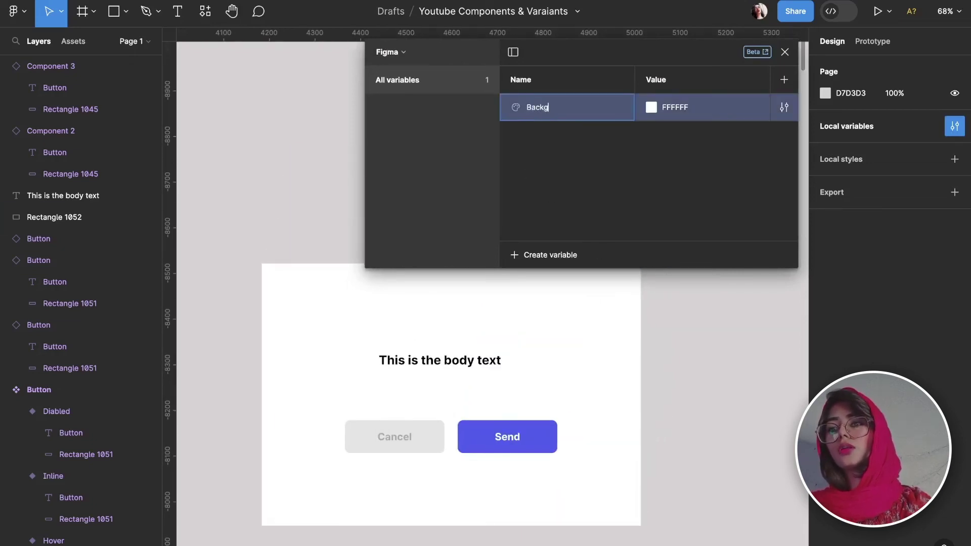
text(round color)
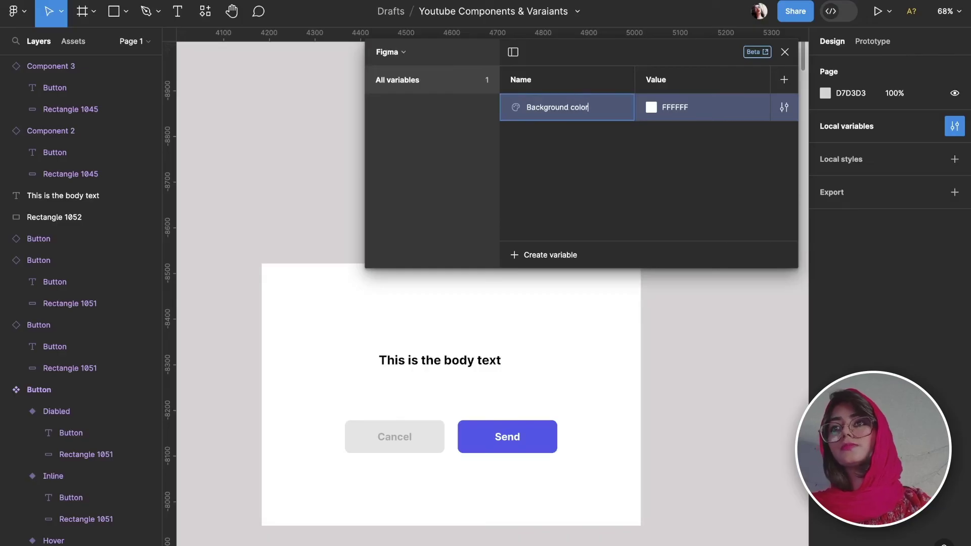
key(Return)
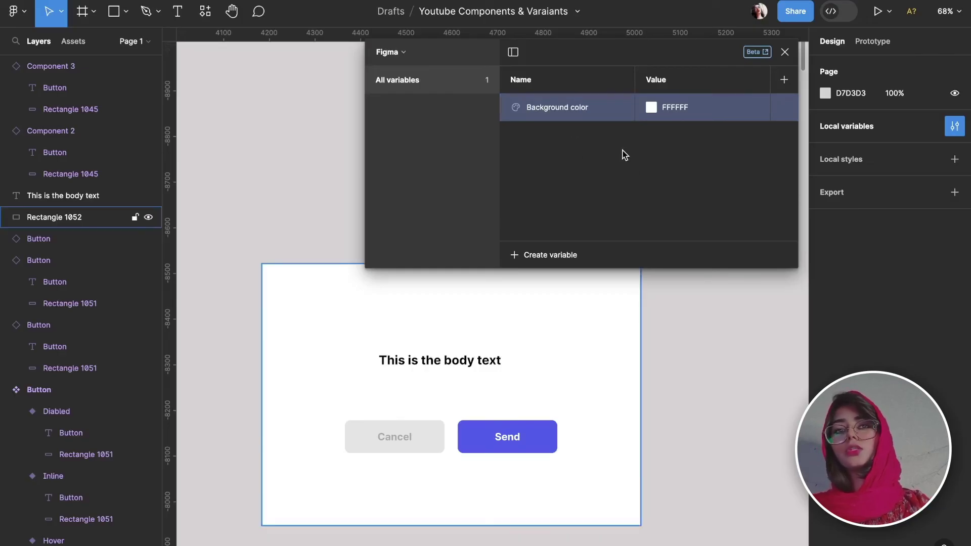
key(ctrl+d)
- Name the new variable 'Text color' and set it to black 000000
key(BackSpace)
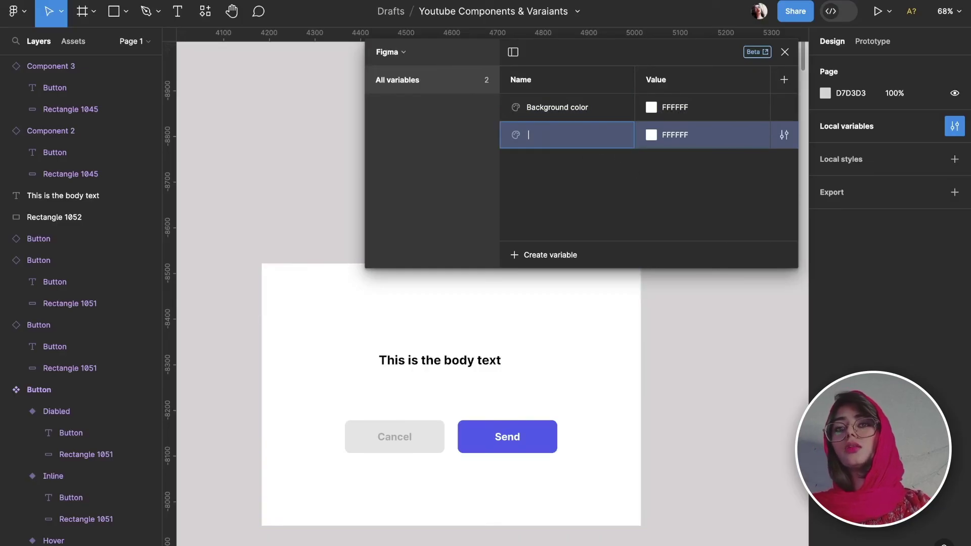
text(Text color)
click(680, 139)
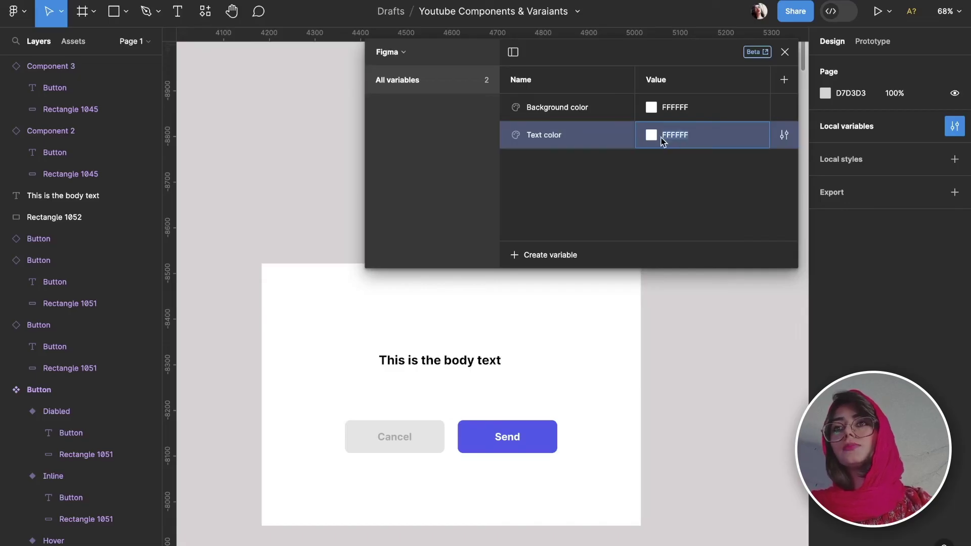
click(651, 134)
click(690, 227)
drag(683, 248, 618, 417)
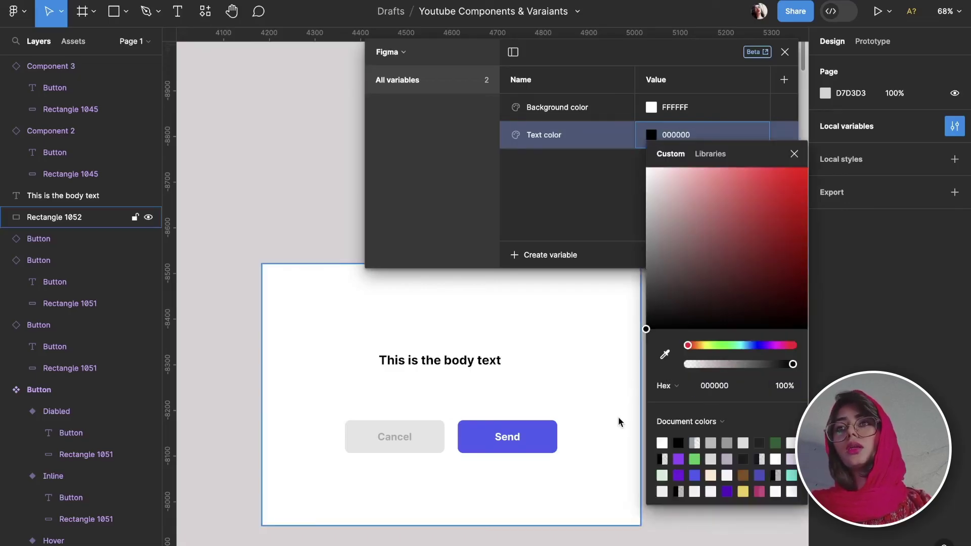
click(601, 197)
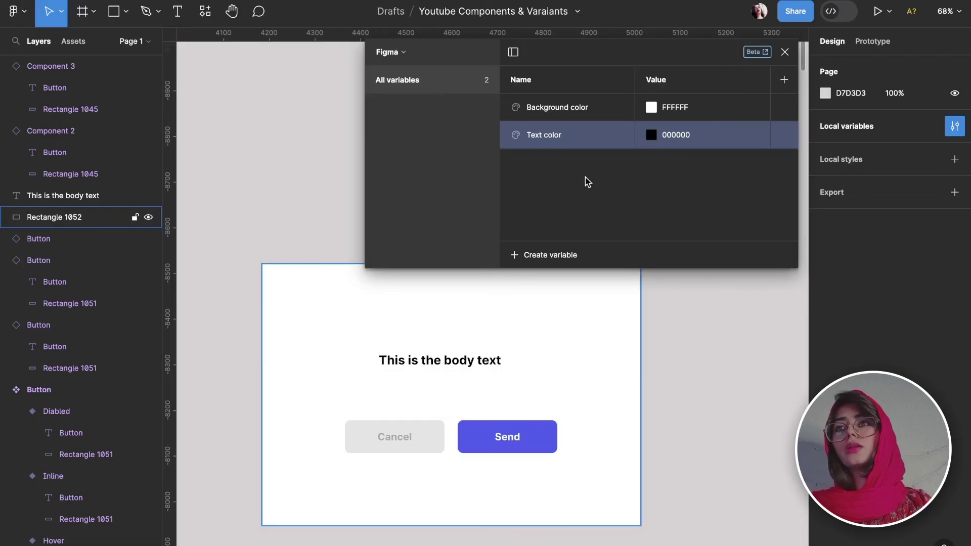
- Add two more variables and make one 'Main CTA' with the Send button's blue 4C5DF2
mouse_move(569, 134)
key(ctrl+d)
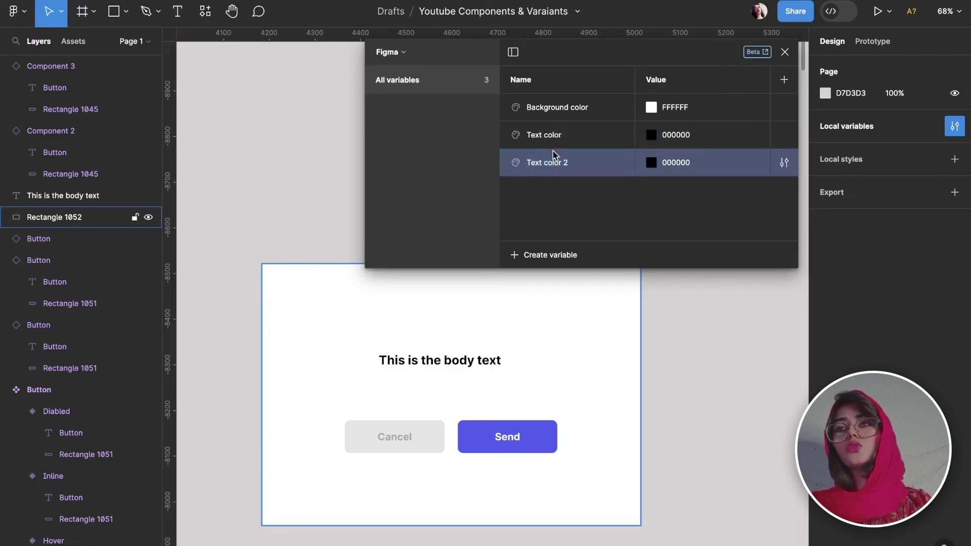
key(ctrl+d)
click(551, 158)
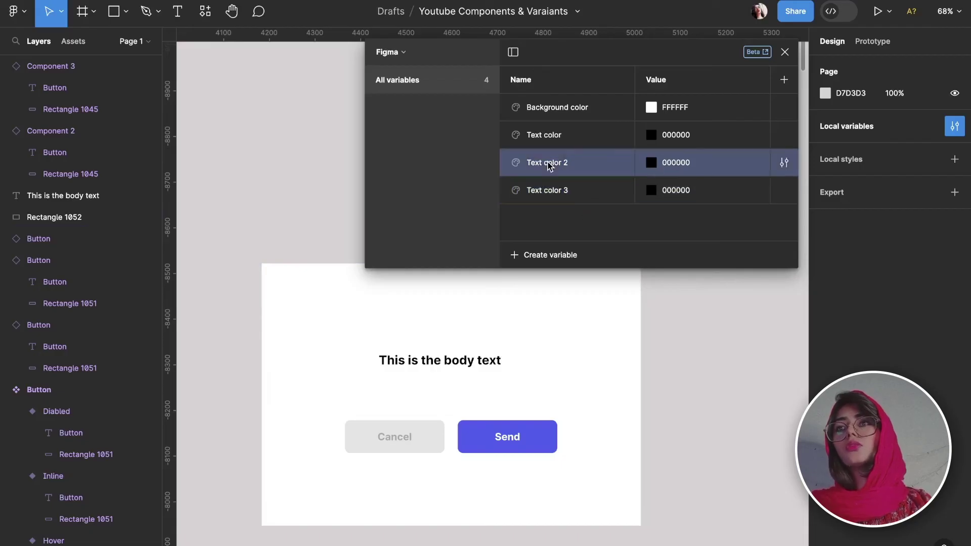
double_click(551, 161)
key(BackSpace)
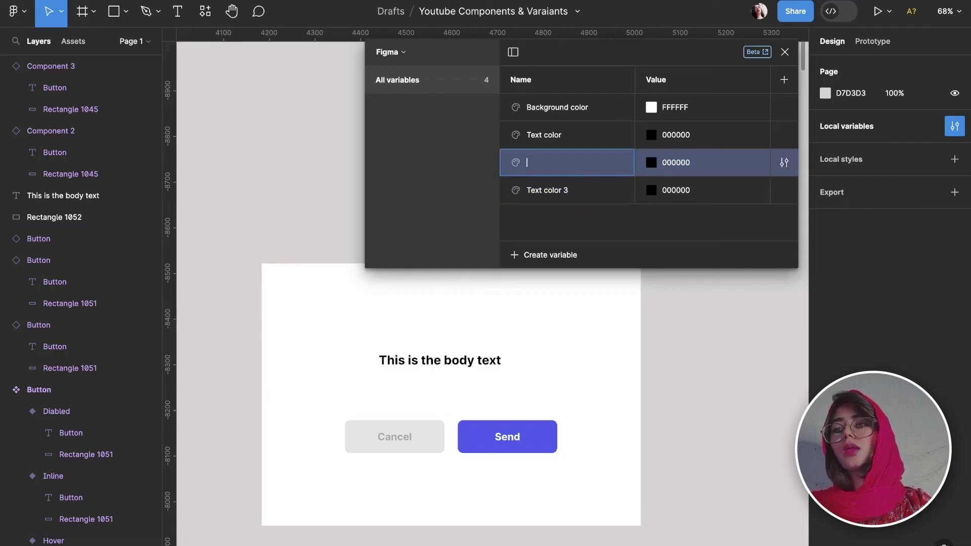
text(Main CTA)
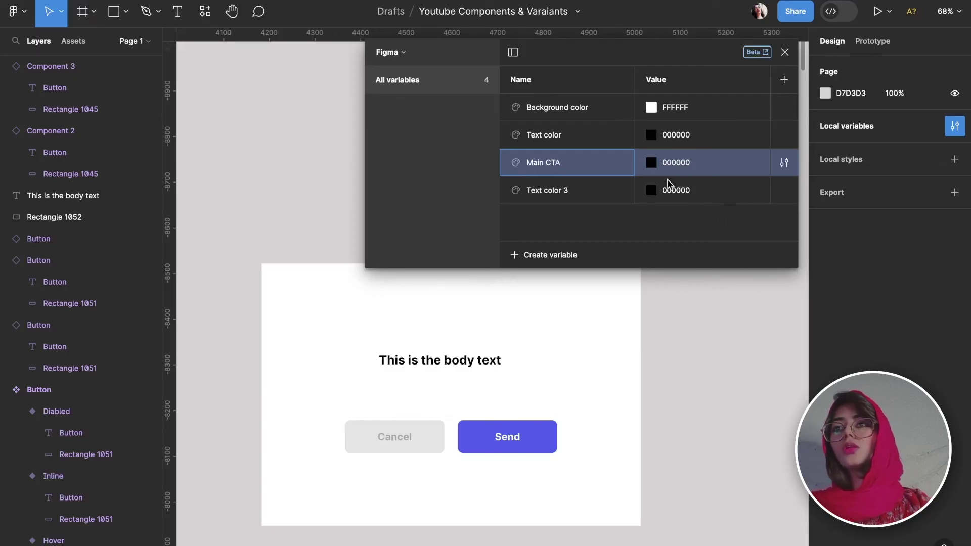
click(675, 163)
click(650, 164)
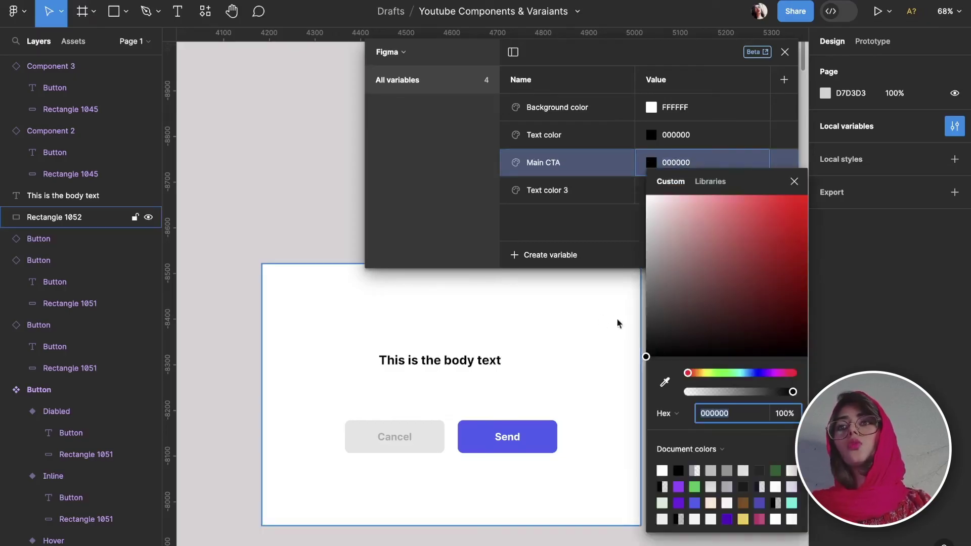
click(665, 383)
click(554, 425)
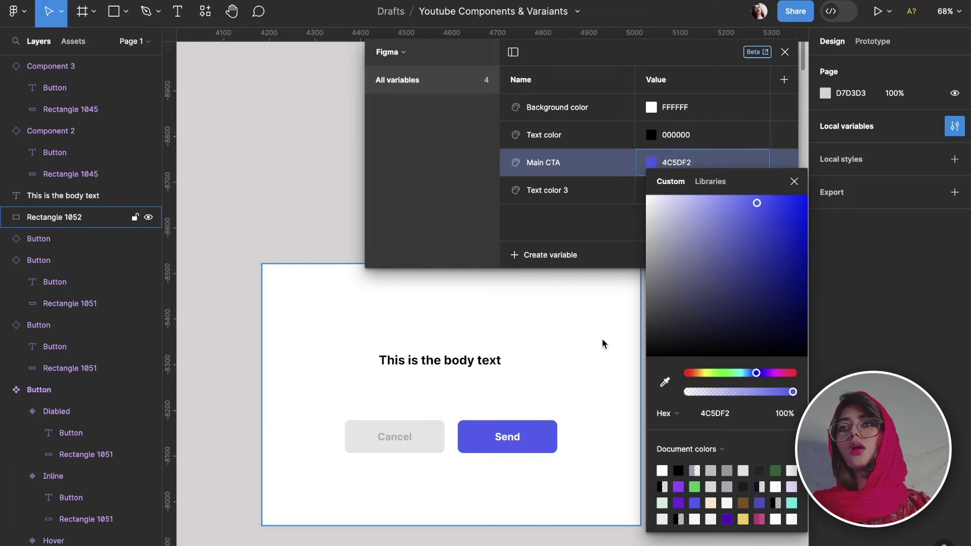
click(603, 343)
- Name the last variable 'Diablaed CTA' with the Cancel button's grey E4E4E4
double_click(550, 196)
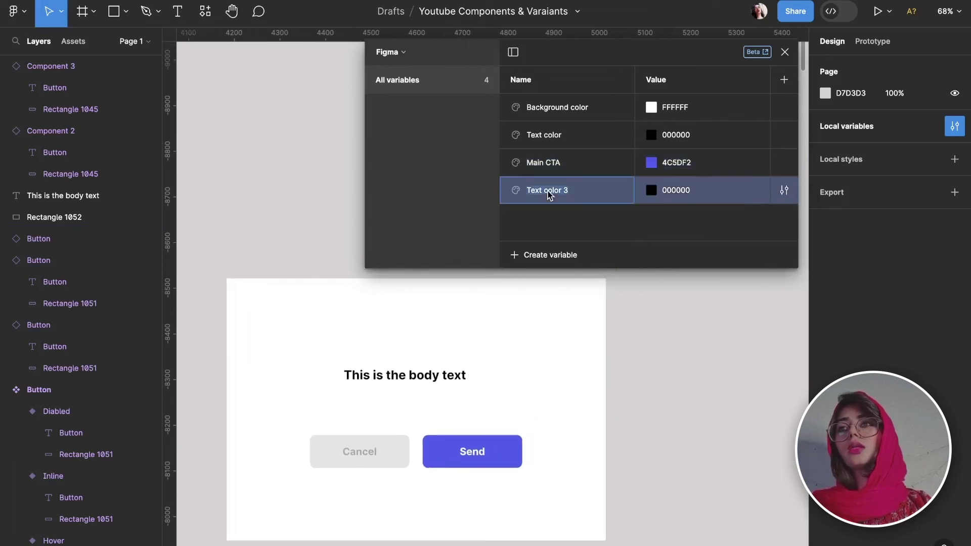
text(S)
key(BackSpace)
text(D)
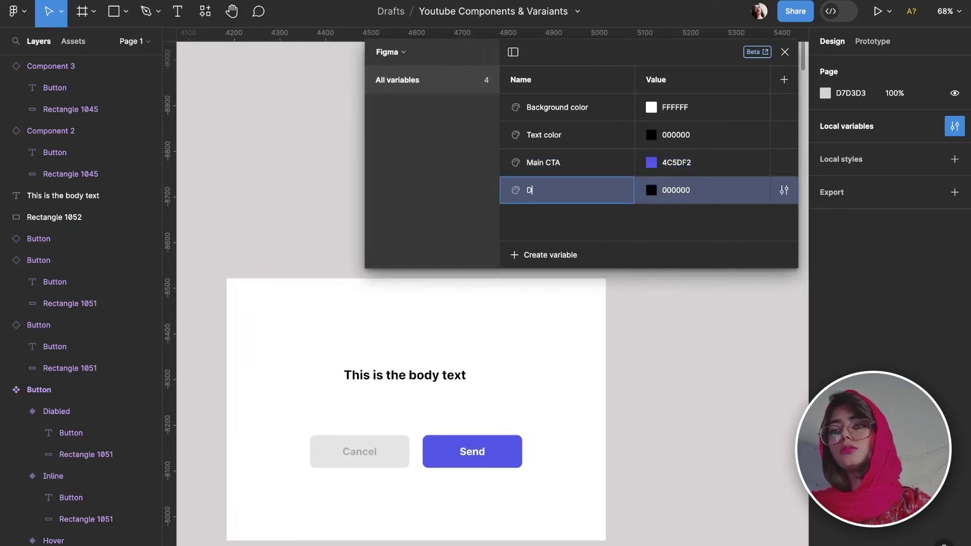
text(iablaed CTA)
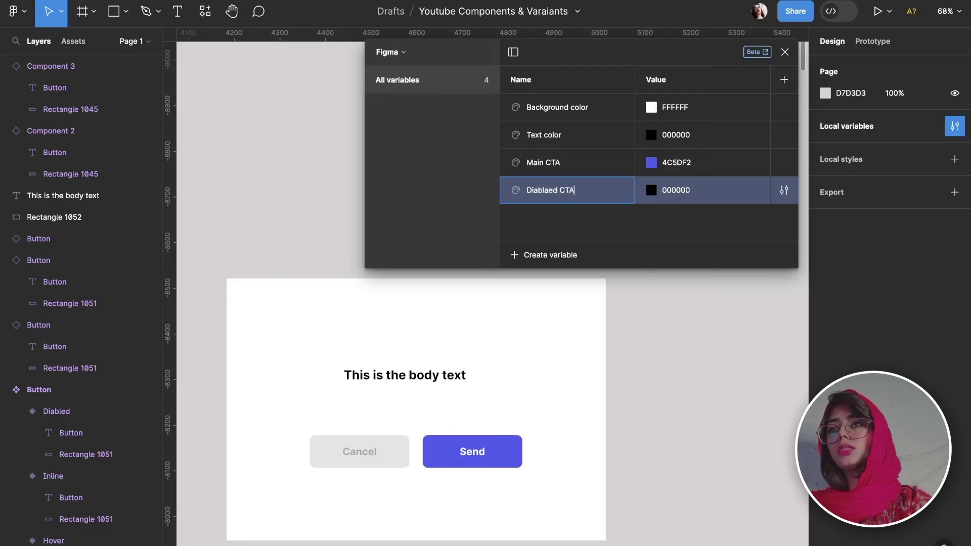
click(658, 190)
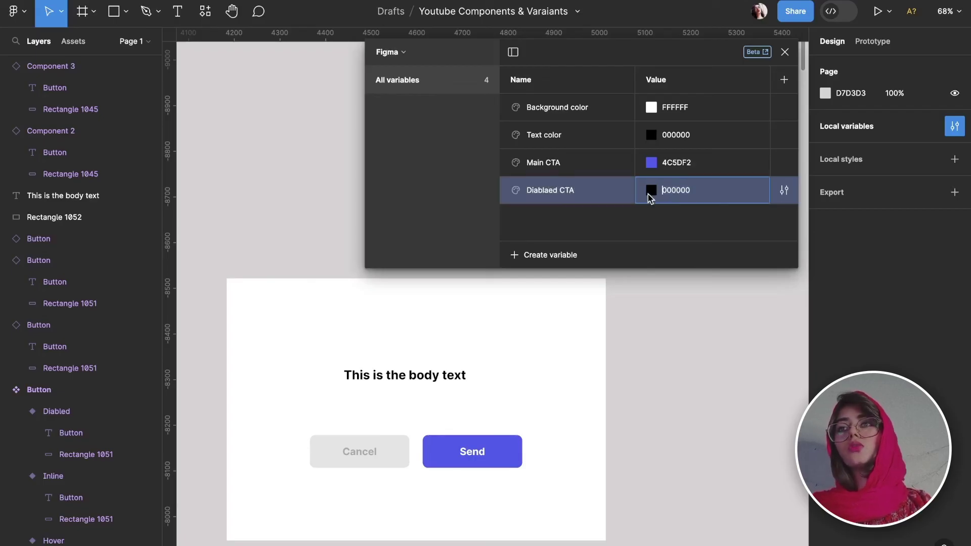
click(651, 191)
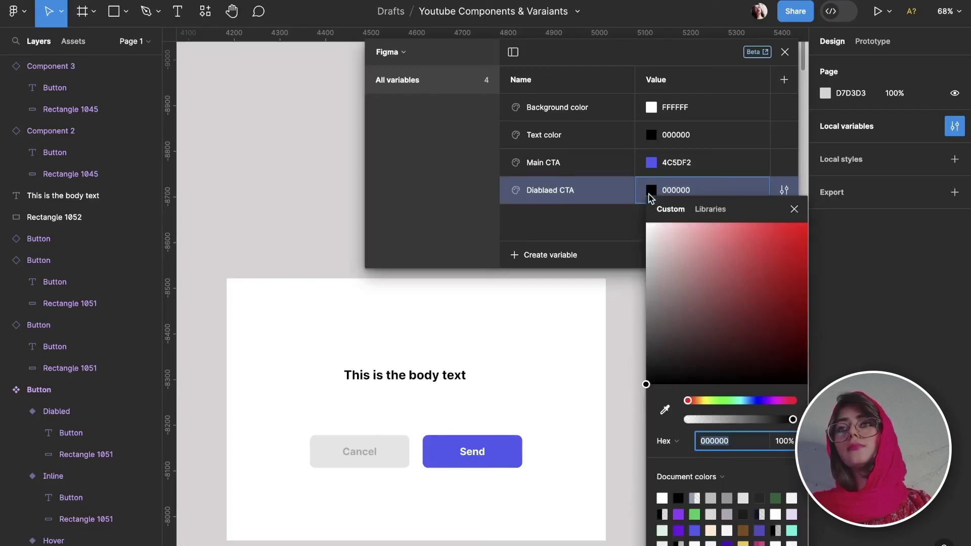
click(664, 409)
click(405, 452)
click(619, 410)
ctrl+scroll(621, 410, down, 1)
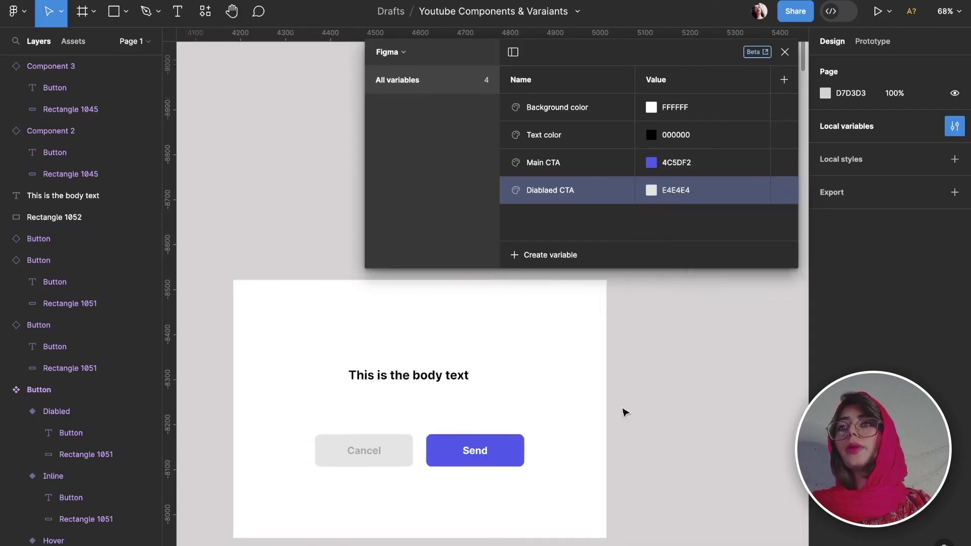
ctrl+scroll(624, 411, down, 2)
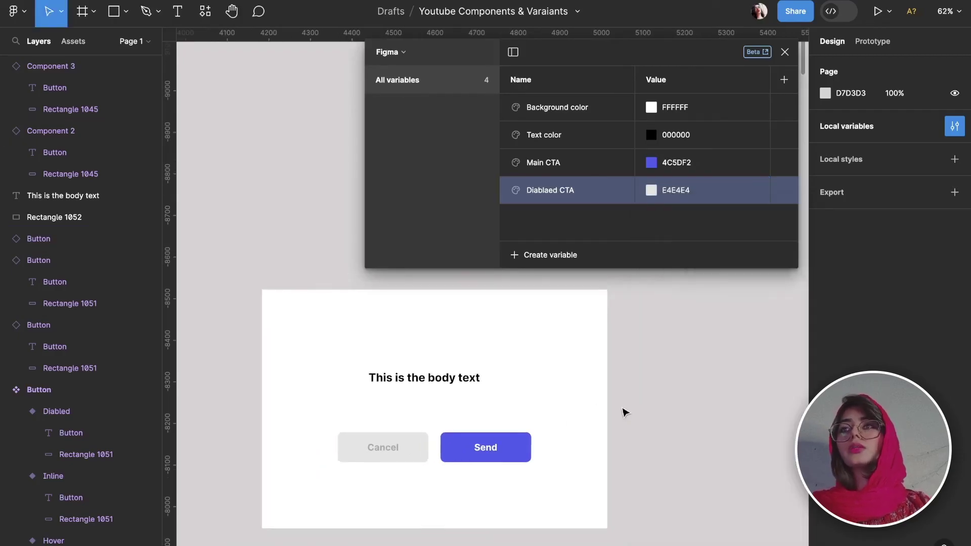
- Rename the variable mode to 'Light theme' and attempt to add a second mode
double_click(660, 85)
key(BackSpace)
text(Li)
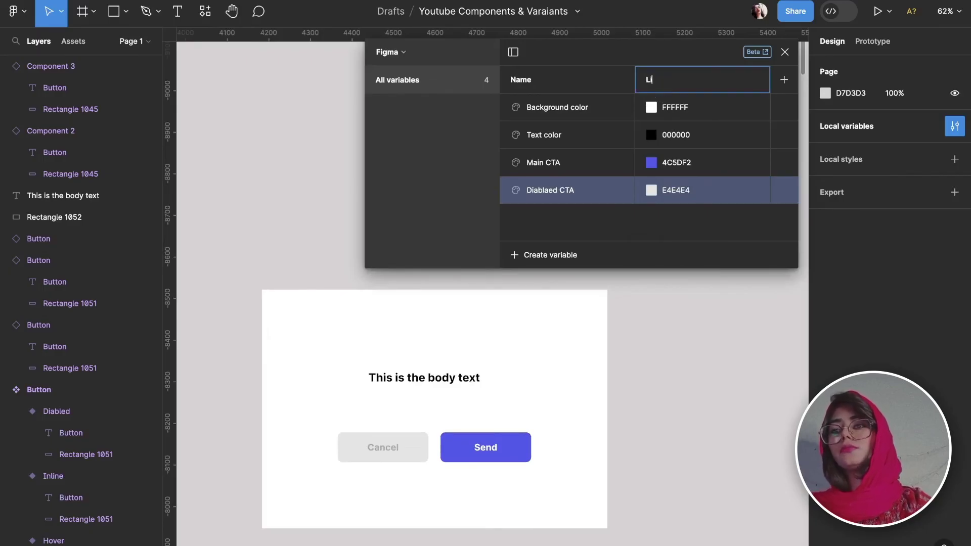
text(ght theme)
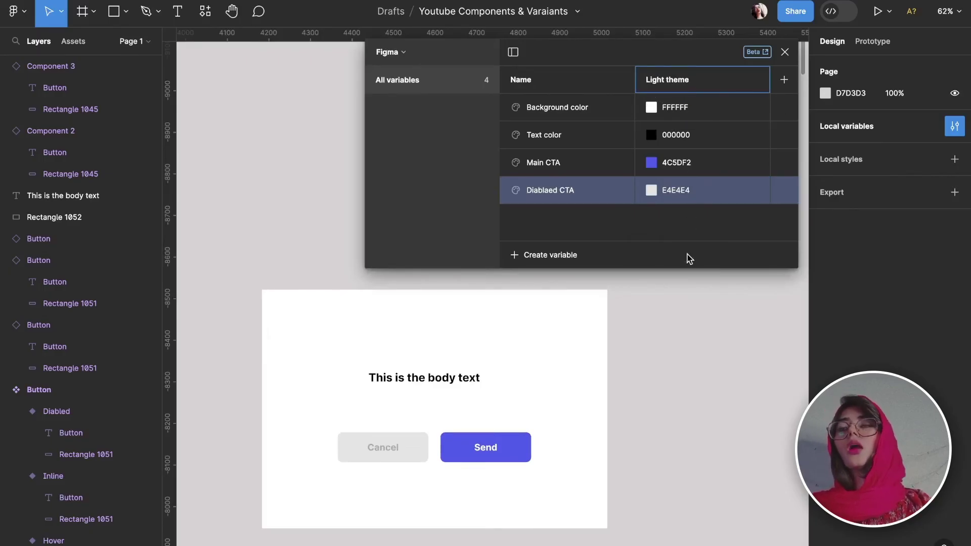
click(699, 259)
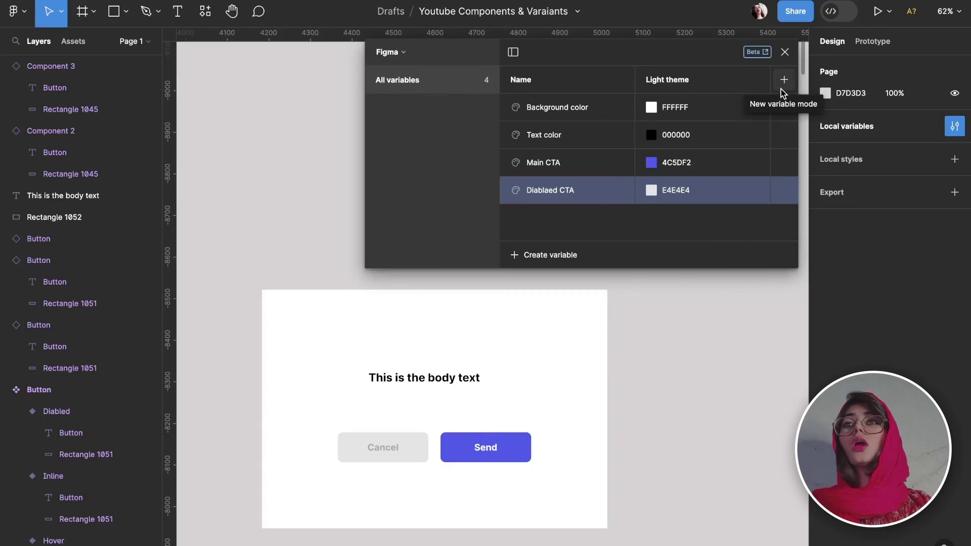
click(784, 80)
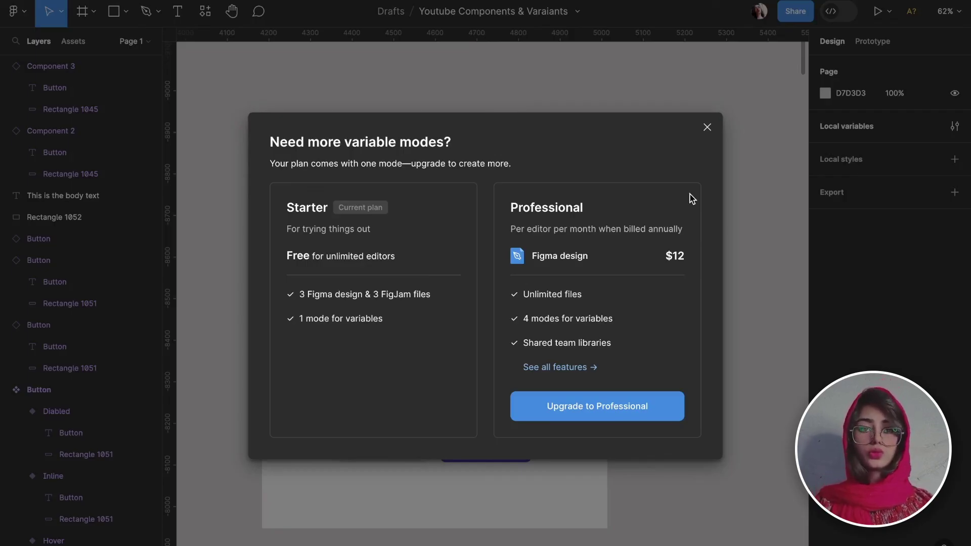
- Dismiss the upgrade prompt, close Local variables, and zoom out to Component 1's button variants
click(706, 127)
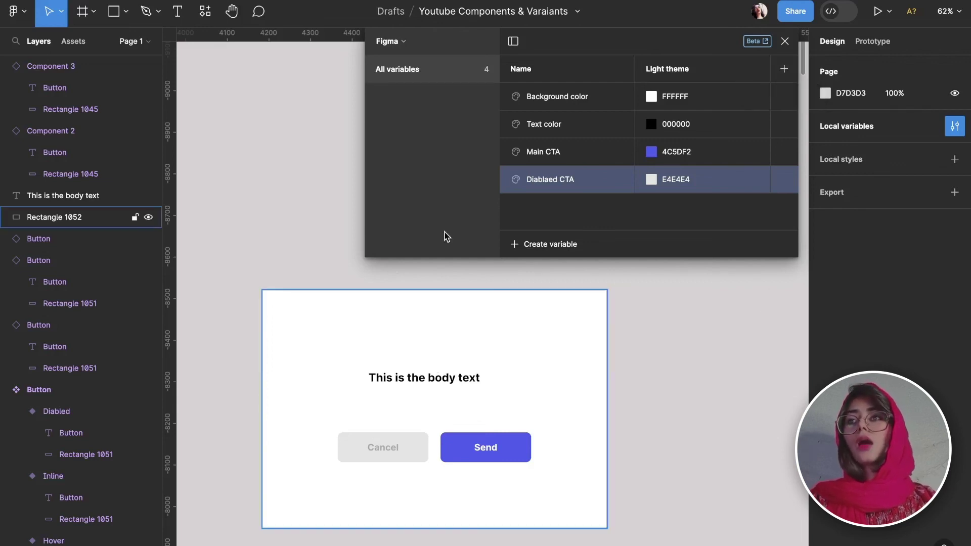
click(784, 41)
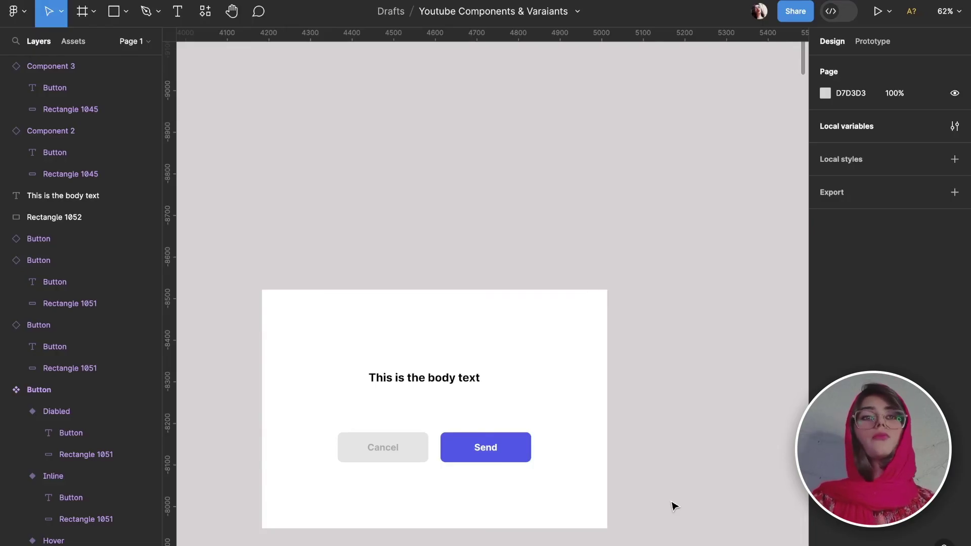
key(shift+1)
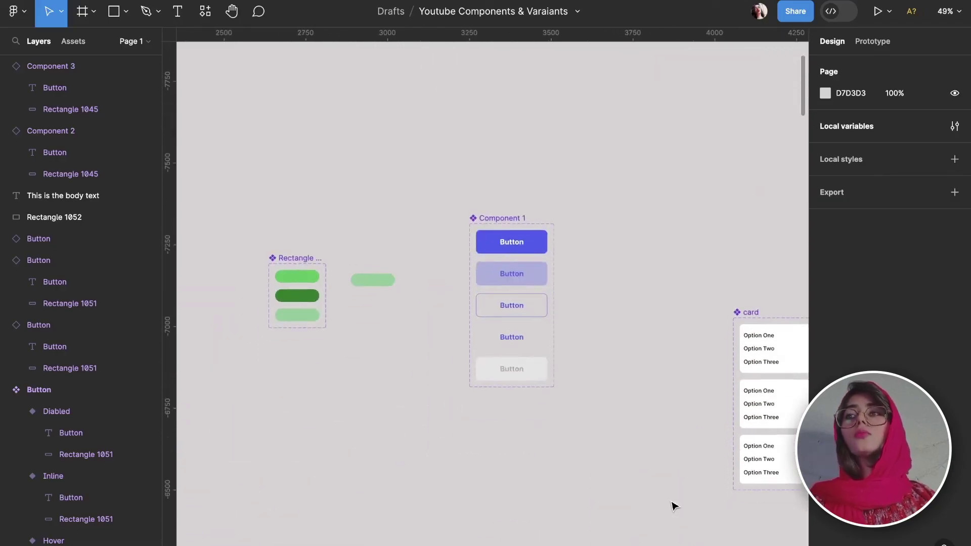
scroll(675, 506, left, 2)
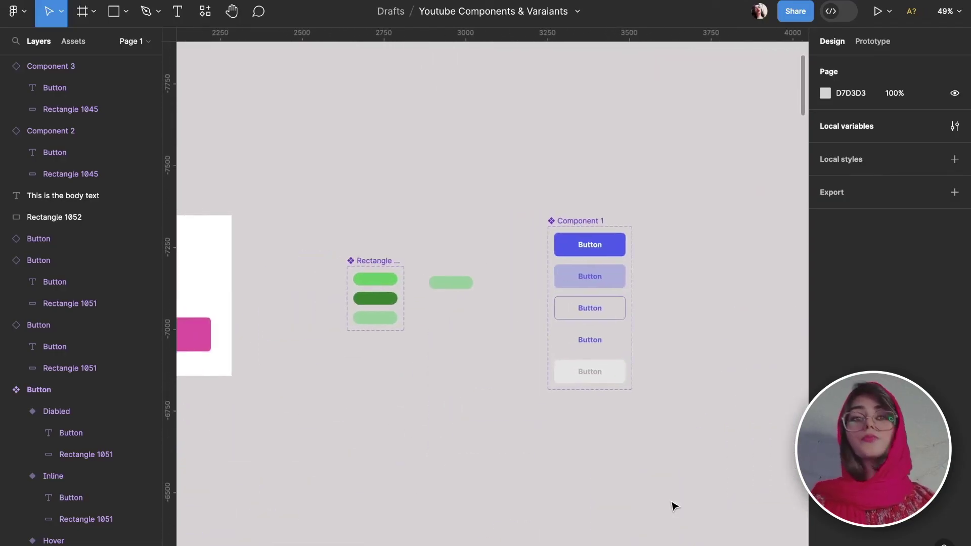